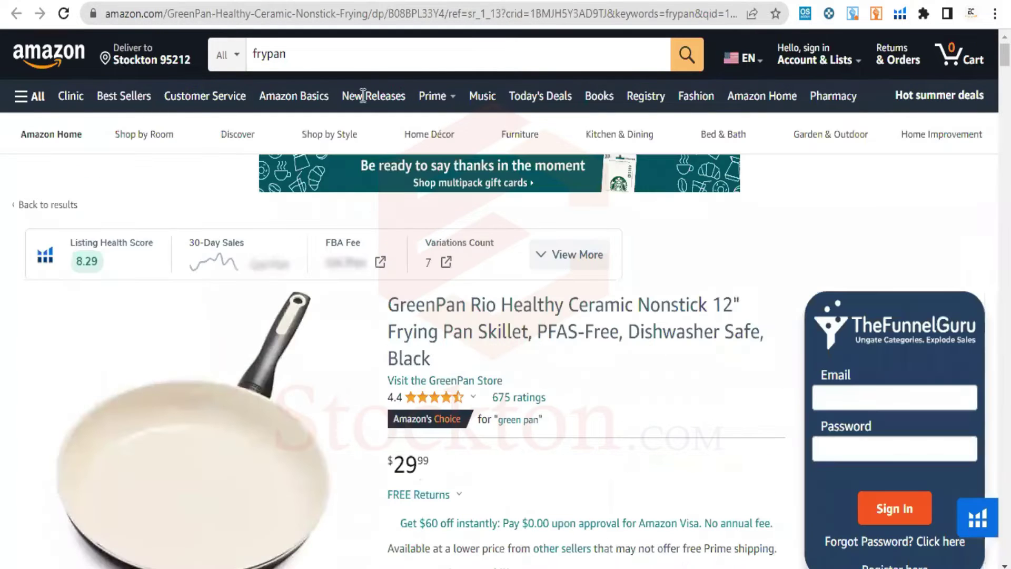
Look over the GreenPan 12" frying pan listing's title, price, and size, style and colour options.
{"action": "scroll", "coordinate": [667, 368], "scroll_direction": "down", "scroll_amount": 2}
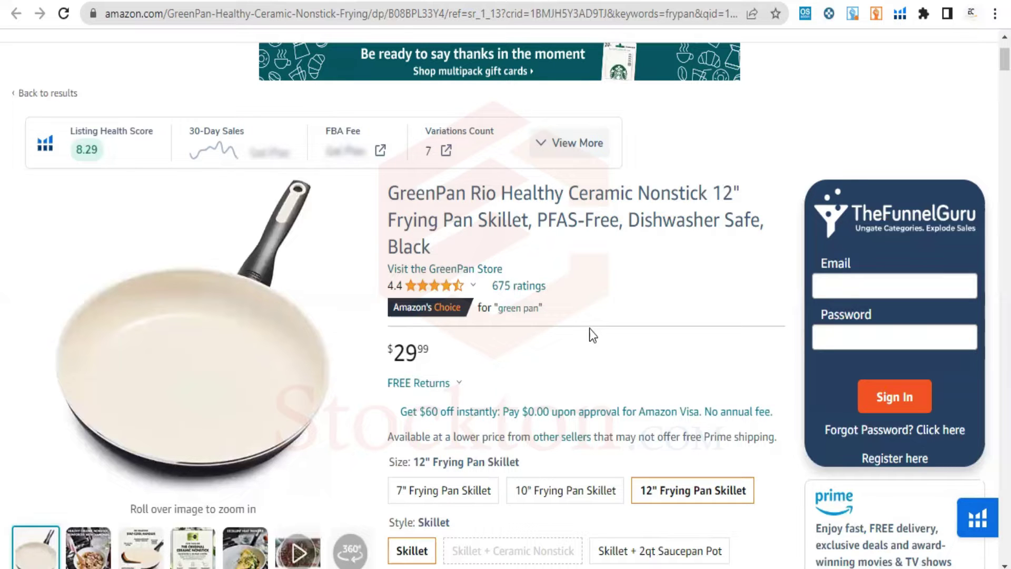
{"action": "scroll", "coordinate": [591, 331], "scroll_direction": "down", "scroll_amount": 3}
{"action": "scroll", "coordinate": [597, 324], "scroll_direction": "up", "scroll_amount": 5}
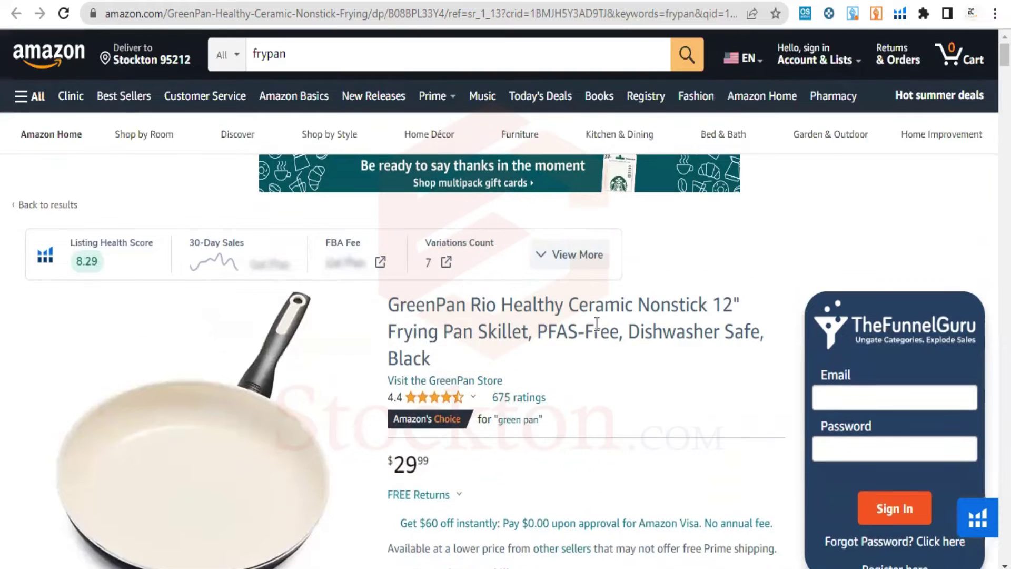
{"action": "scroll", "coordinate": [596, 324], "scroll_direction": "down", "scroll_amount": 4}
{"action": "scroll", "coordinate": [596, 324], "scroll_direction": "down", "scroll_amount": 2}
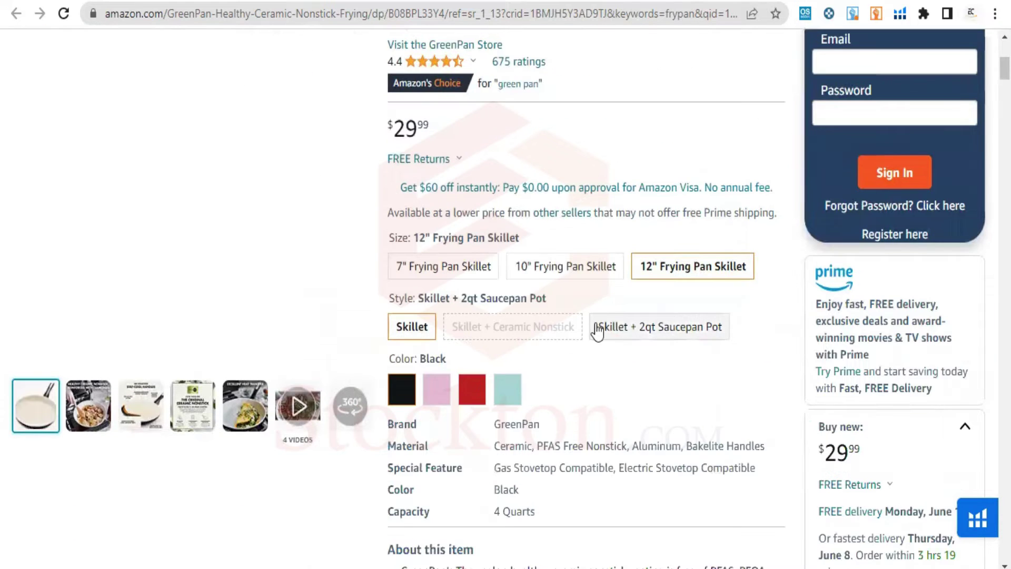
{"action": "scroll", "coordinate": [598, 326], "scroll_direction": "up", "scroll_amount": 4}
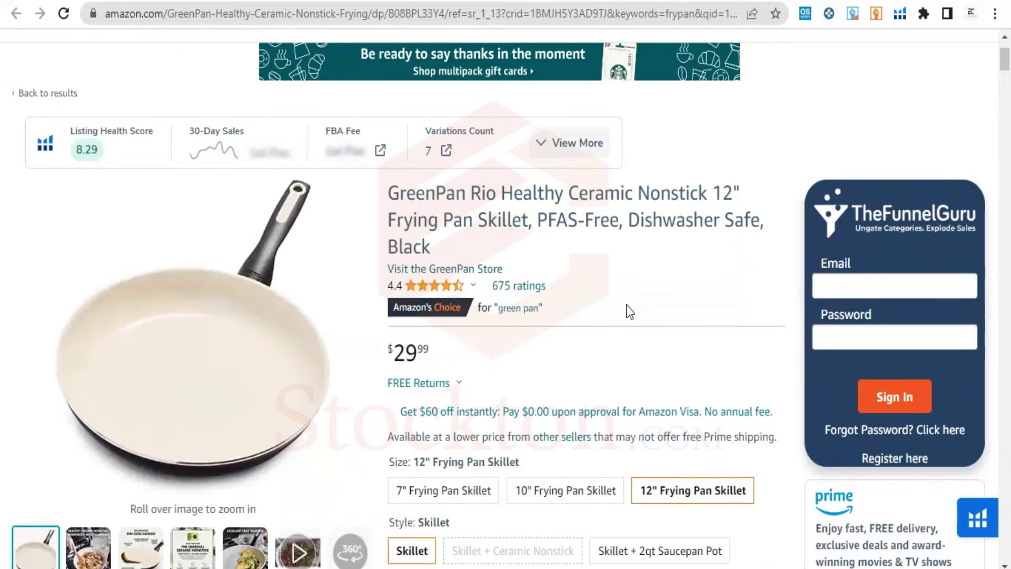
Examine the GreenPan listing's image, product details and buying options down to the used-offer section.
{"action": "mouse_move", "coordinate": [262, 349]}
{"action": "scroll", "coordinate": [506, 293], "scroll_direction": "down", "scroll_amount": 4}
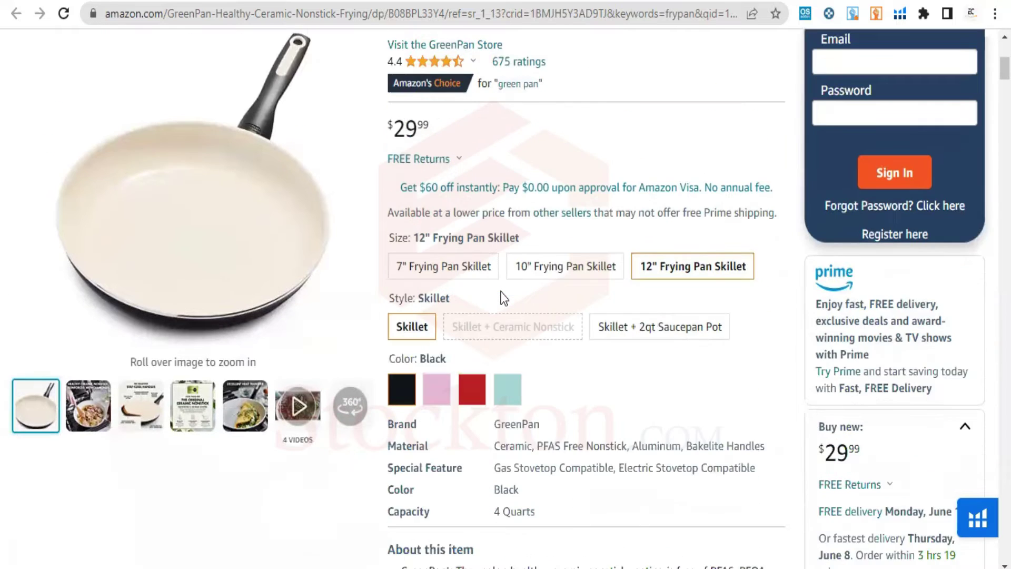
{"action": "scroll", "coordinate": [504, 298], "scroll_direction": "down", "scroll_amount": 6}
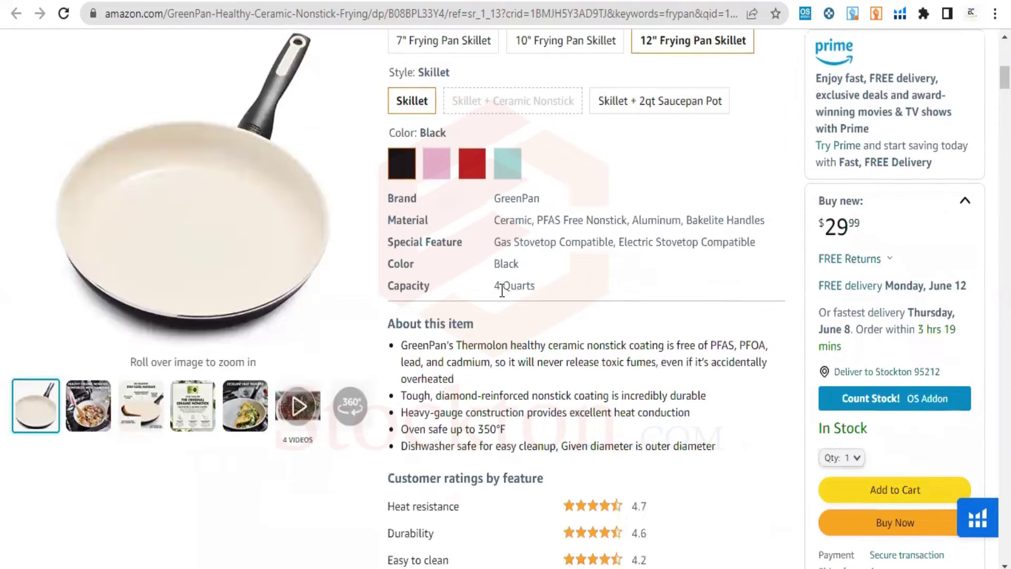
{"action": "scroll", "coordinate": [503, 294], "scroll_direction": "down", "scroll_amount": 6}
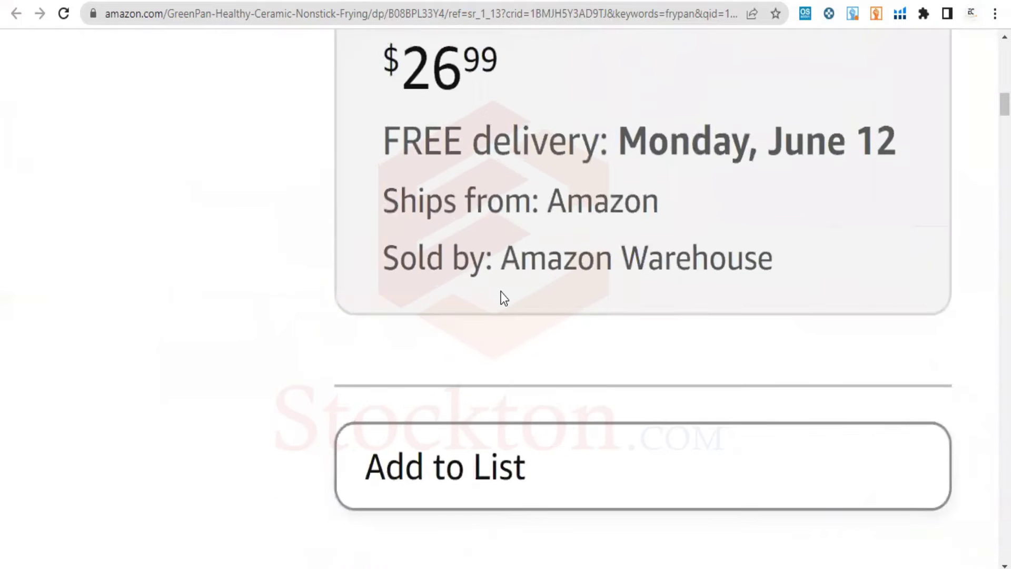
Switch to the KitchenAid fry pan listing and enlarge its box of new offers.
{"action": "scroll", "coordinate": [505, 298], "scroll_direction": "down", "scroll_amount": 1}
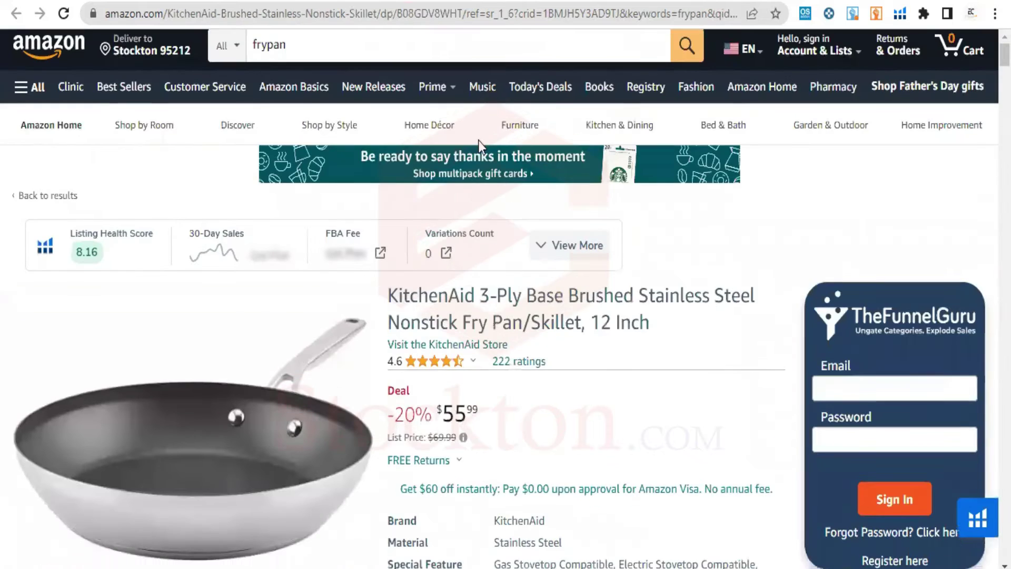
{"action": "scroll", "coordinate": [481, 150], "scroll_direction": "down", "scroll_amount": 6}
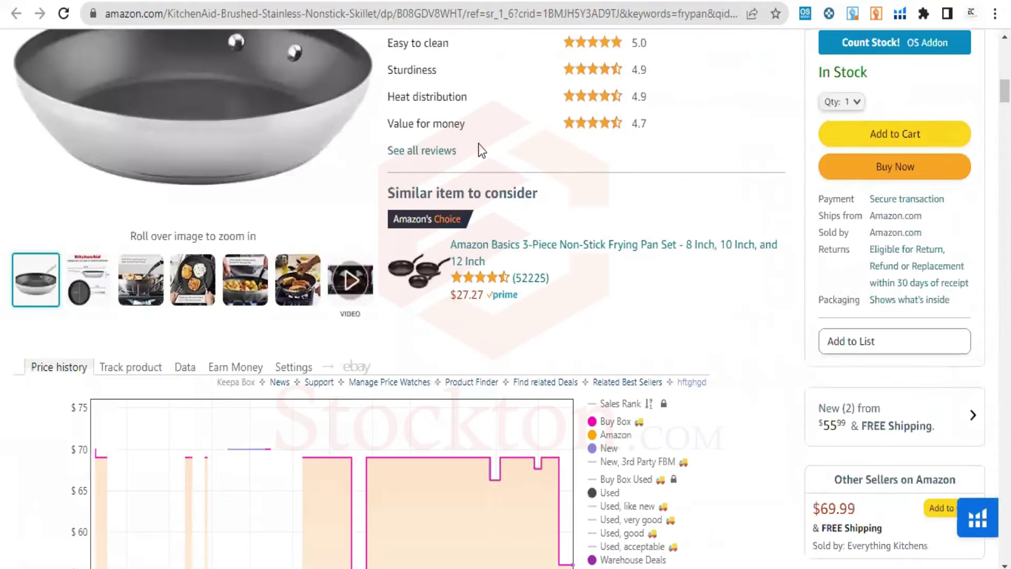
{"action": "scroll", "coordinate": [484, 144], "scroll_direction": "up", "scroll_amount": 5, "text": "ctrl"}
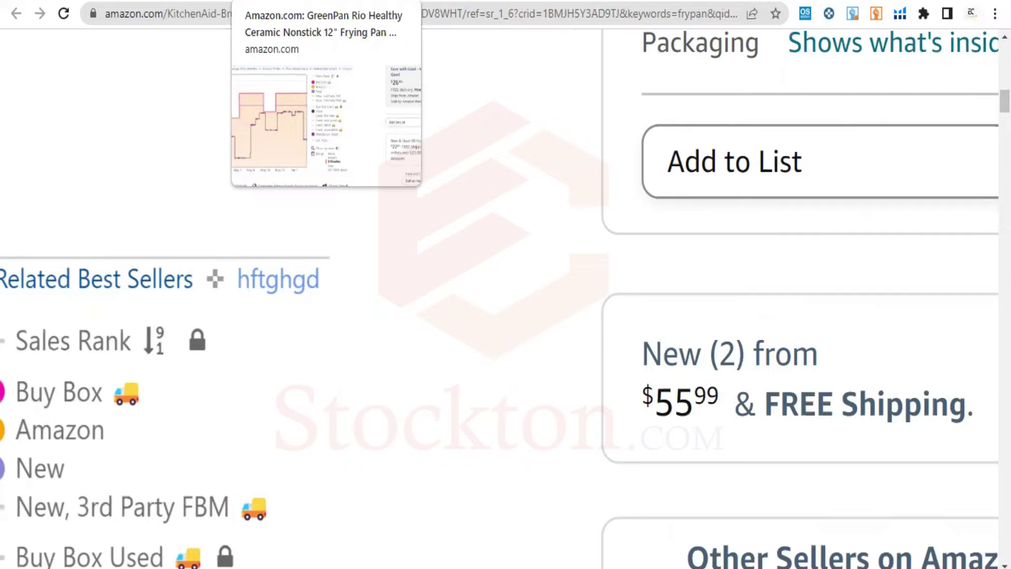
Return to the GreenPan listing and examine its buying options and New & Used offers box up close.
{"action": "left_click", "coordinate": [295, 0]}
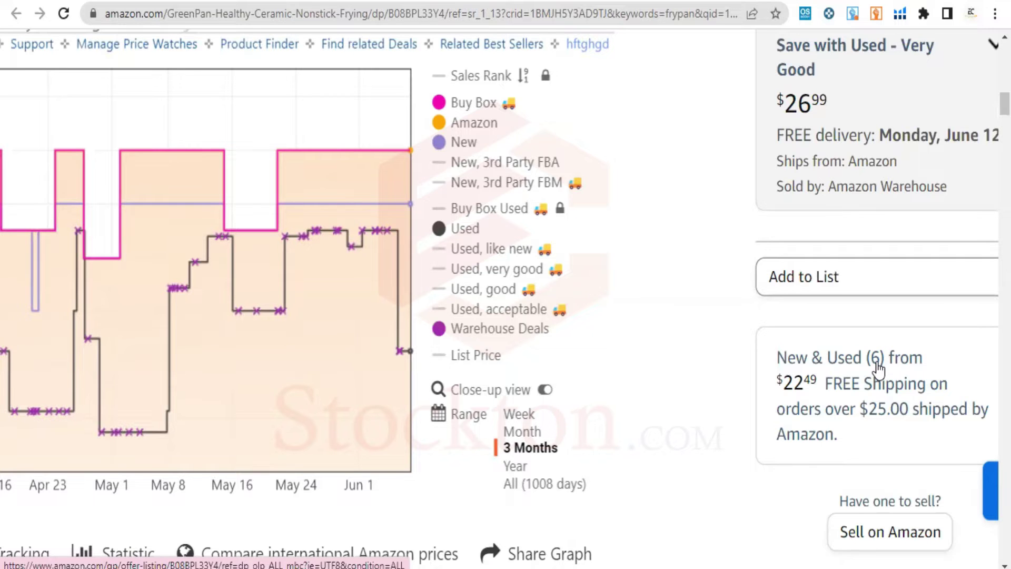
{"action": "scroll", "coordinate": [878, 367], "scroll_direction": "down", "scroll_amount": 5}
{"action": "scroll", "coordinate": [879, 364], "scroll_direction": "up", "scroll_amount": 5}
{"action": "scroll", "coordinate": [879, 370], "scroll_direction": "up", "scroll_amount": 5}
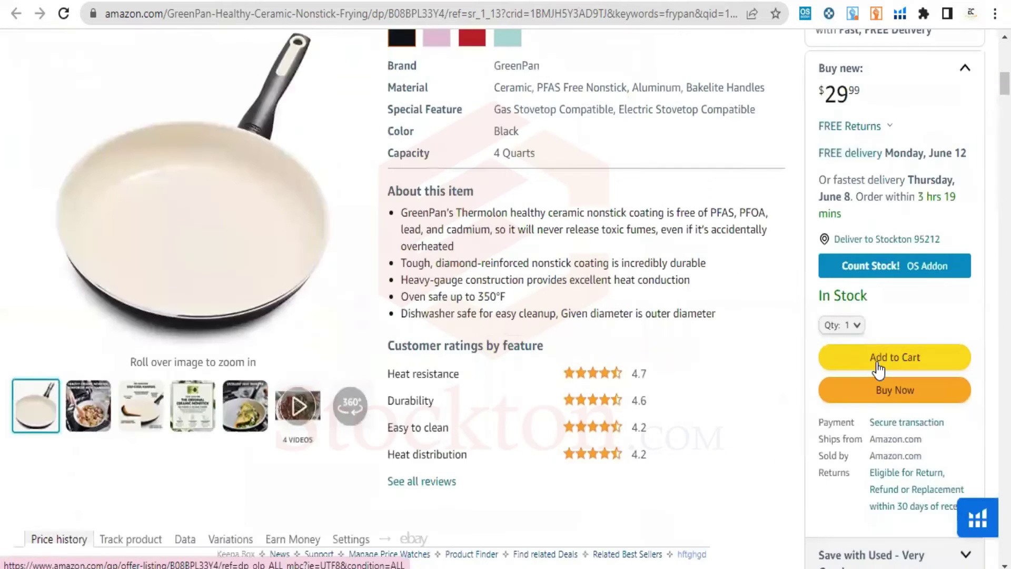
{"action": "scroll", "coordinate": [878, 368], "scroll_direction": "down", "scroll_amount": 5}
{"action": "scroll", "coordinate": [879, 367], "scroll_direction": "down", "scroll_amount": 2}
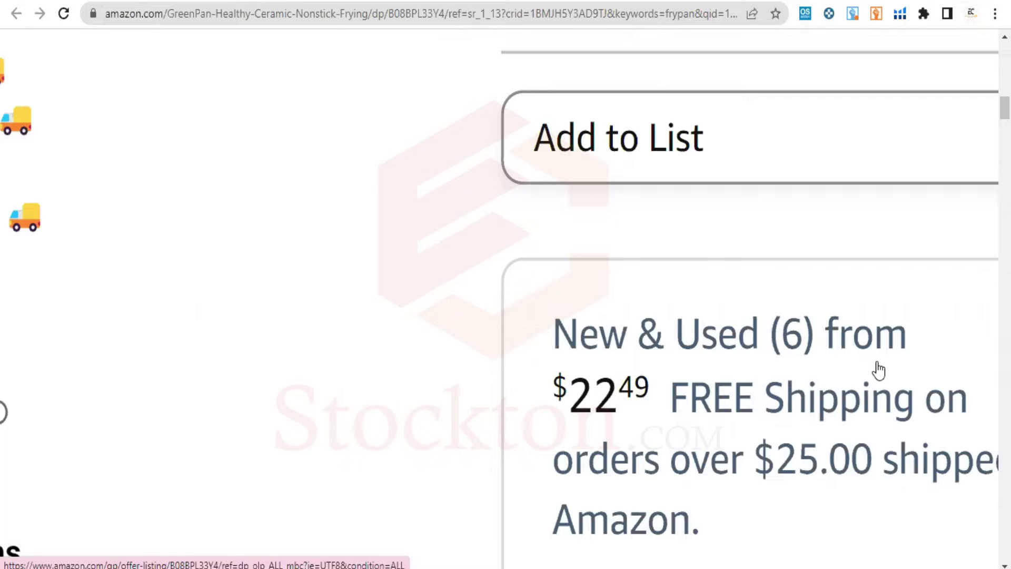
{"action": "key", "text": "ctrl+minus"}
{"action": "key", "text": "ctrl+minus"}
{"action": "key", "text": "ctrl+minus"}
{"action": "key", "text": "ctrl+minus"}
{"action": "key", "text": "ctrl+minus"}
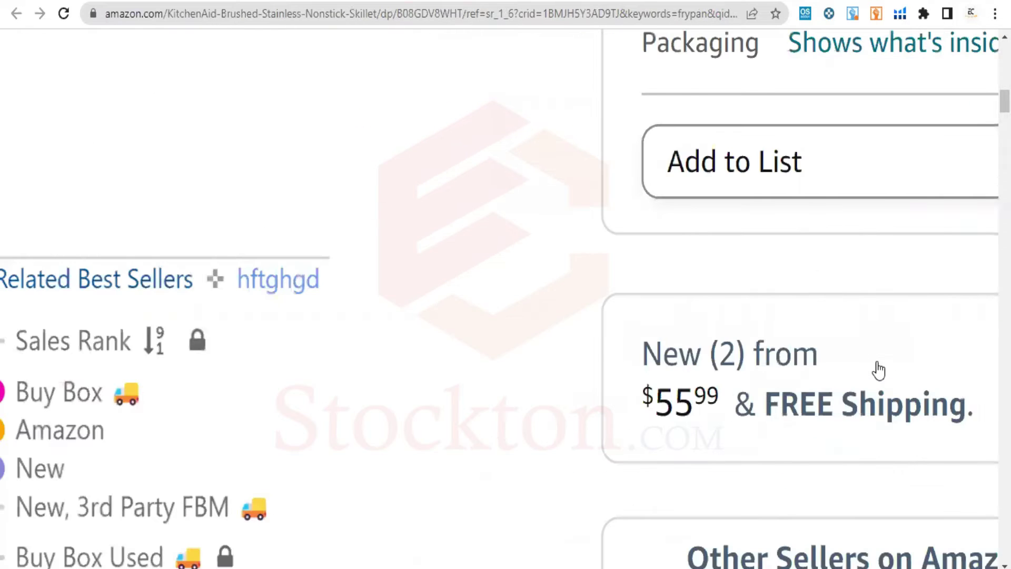
Compare the new and used offer boxes on the KitchenAid, HexClad and T-fal frying pan listings.
{"action": "scroll", "coordinate": [879, 370], "scroll_direction": "up", "scroll_amount": 3}
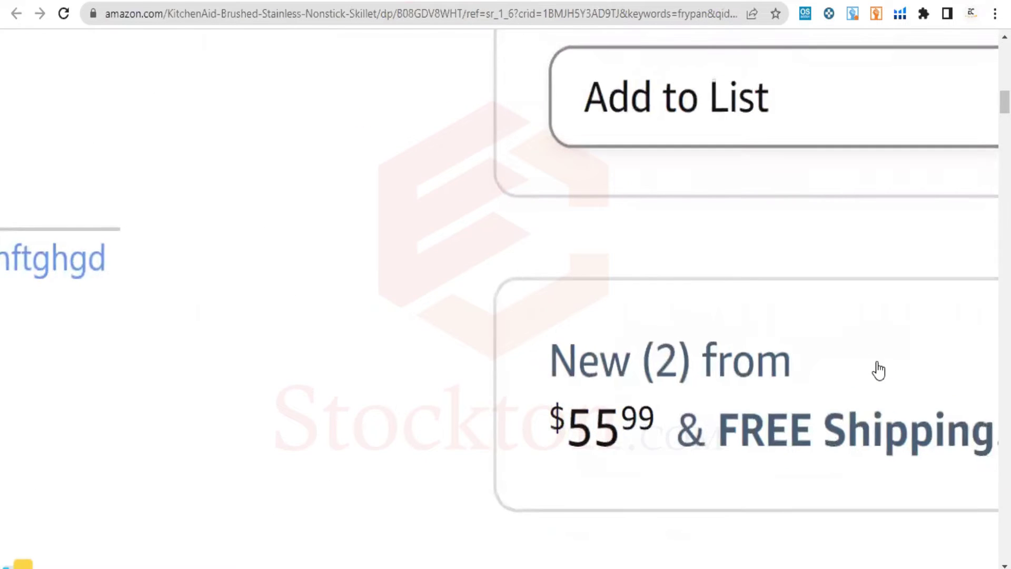
{"action": "scroll", "coordinate": [879, 370], "scroll_direction": "down", "scroll_amount": 3}
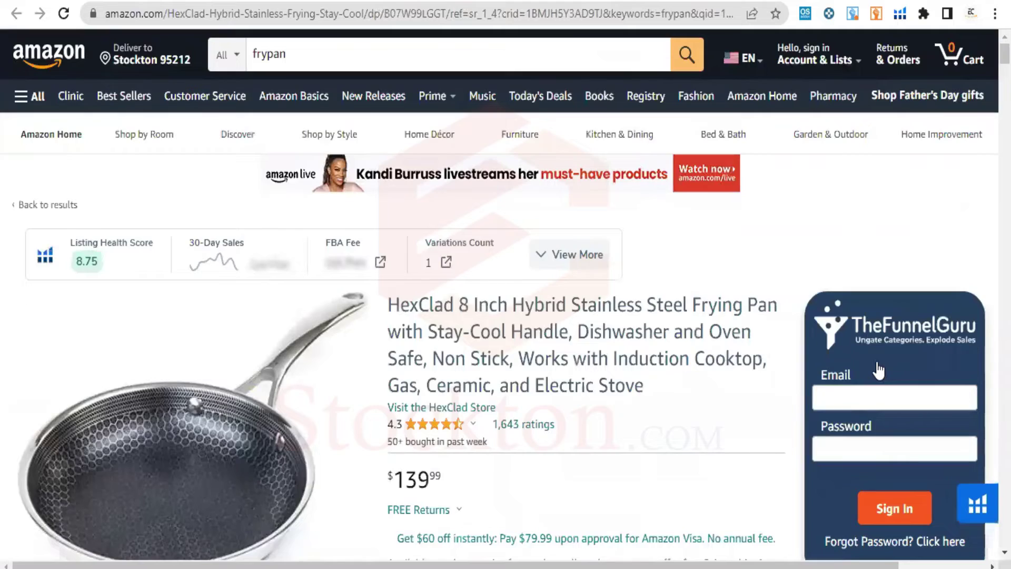
{"action": "scroll", "coordinate": [879, 370], "scroll_direction": "down", "scroll_amount": 10}
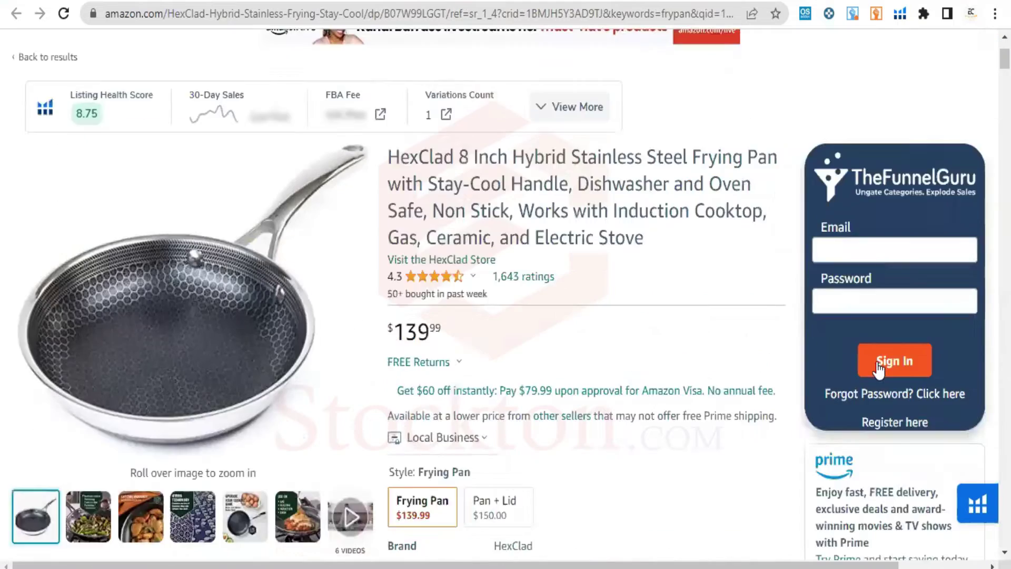
{"action": "scroll", "coordinate": [879, 370], "scroll_direction": "down", "scroll_amount": 9}
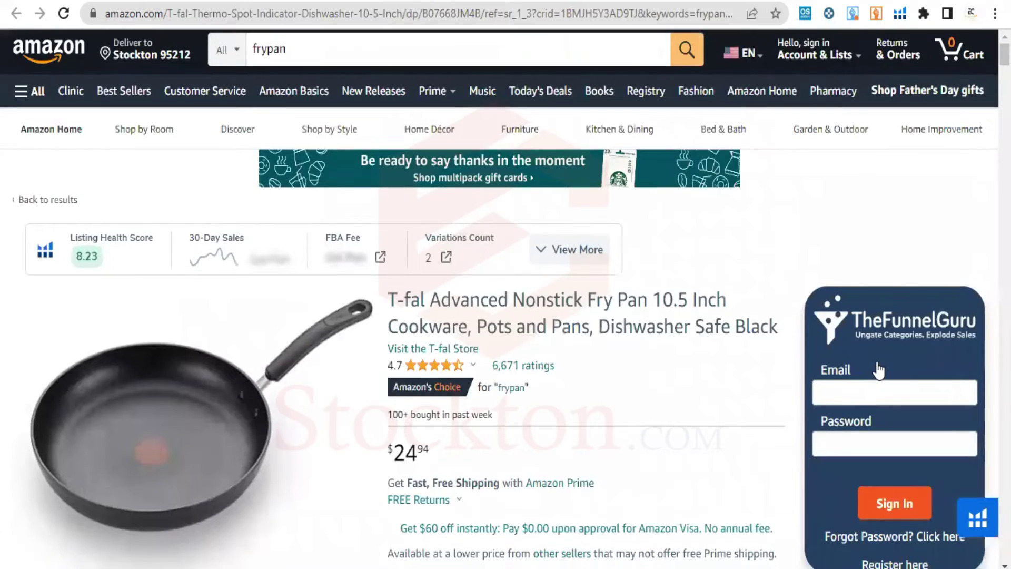
{"action": "scroll", "coordinate": [879, 371], "scroll_direction": "down", "scroll_amount": 15}
{"action": "scroll", "coordinate": [878, 370], "scroll_direction": "up", "scroll_amount": 1}
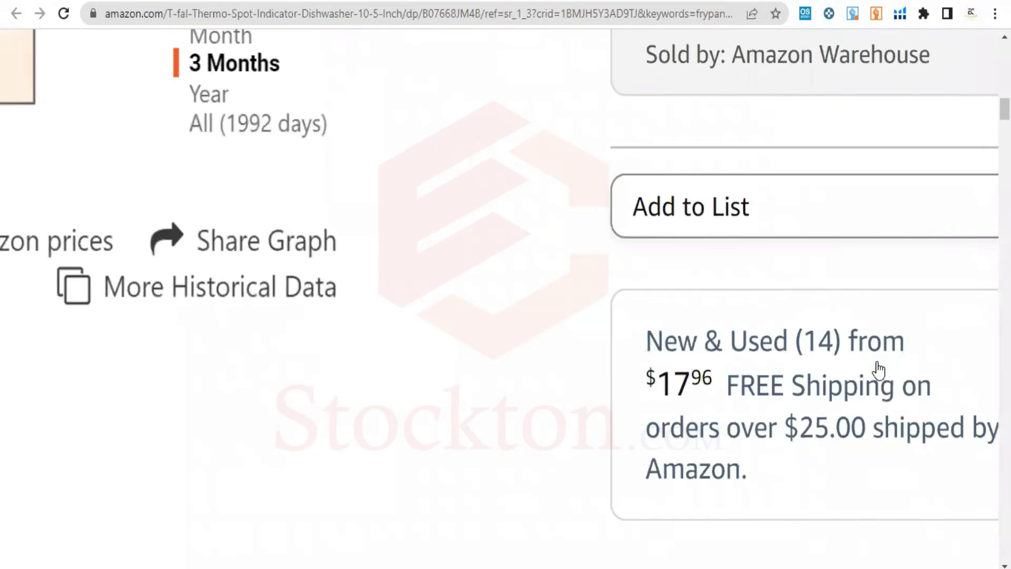
Open the GreenPan listing's New & Used offers, expand the main offer's seller details and review the other sellers.
{"action": "key", "text": "alt+Left"}
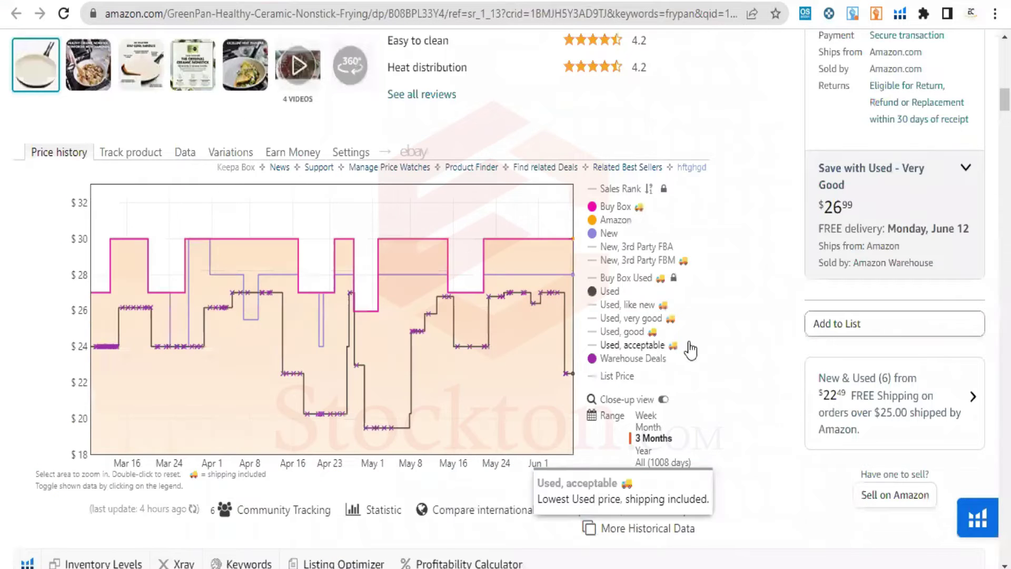
{"action": "left_click", "coordinate": [864, 380]}
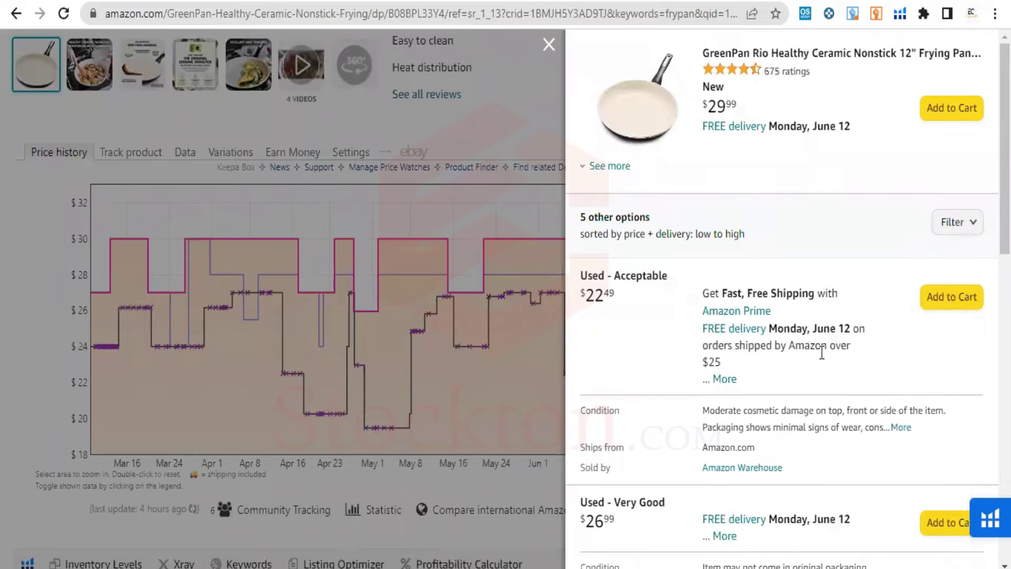
{"action": "left_click", "coordinate": [609, 163]}
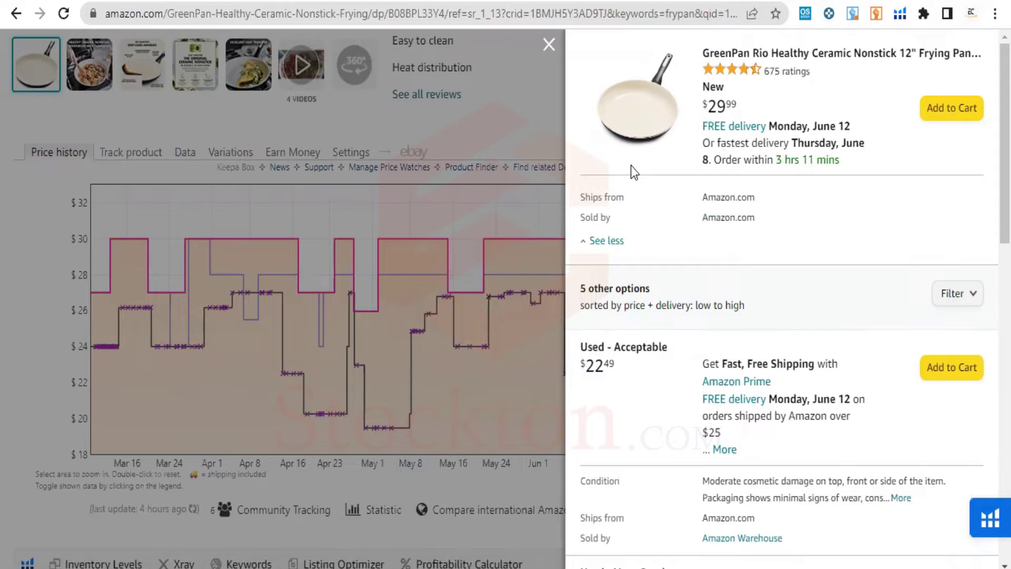
{"action": "scroll", "coordinate": [631, 165], "scroll_direction": "down", "scroll_amount": 2}
{"action": "scroll", "coordinate": [631, 166], "scroll_direction": "down", "scroll_amount": 8}
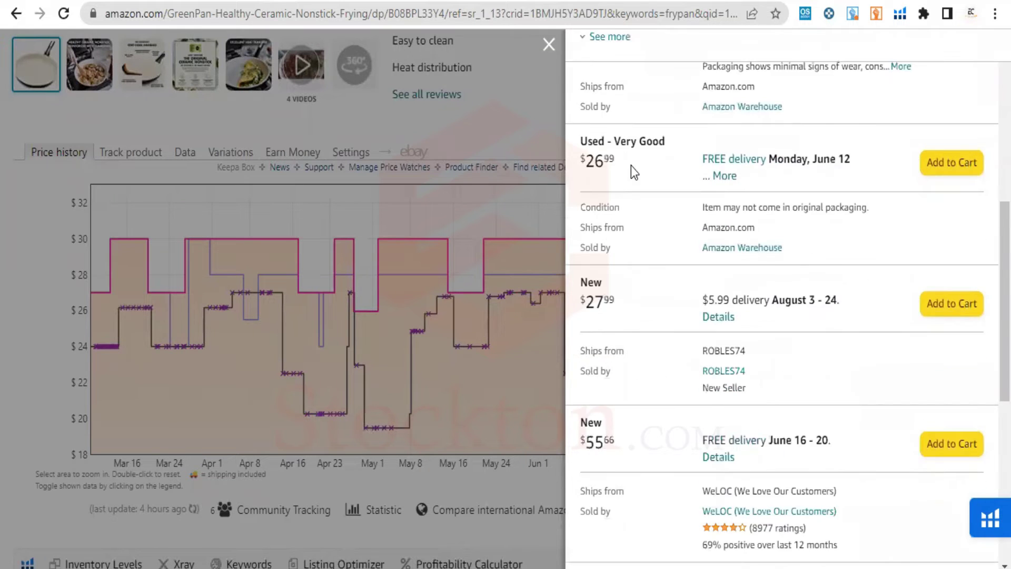
{"action": "scroll", "coordinate": [631, 165], "scroll_direction": "down", "scroll_amount": 2}
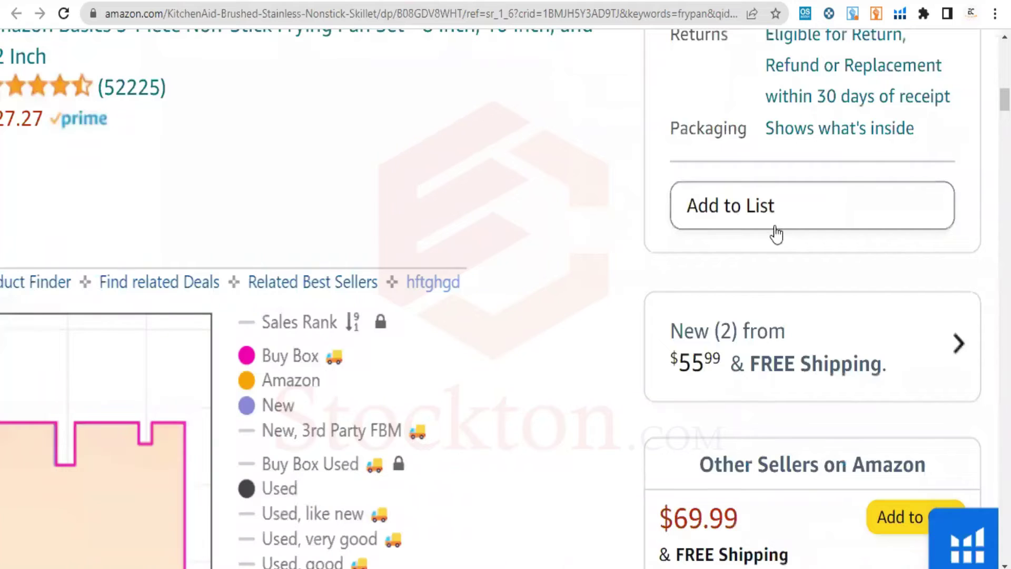
Open the KitchenAid listing's new offers and expand the main offer to check who ships and sells it.
{"action": "left_click", "coordinate": [736, 342]}
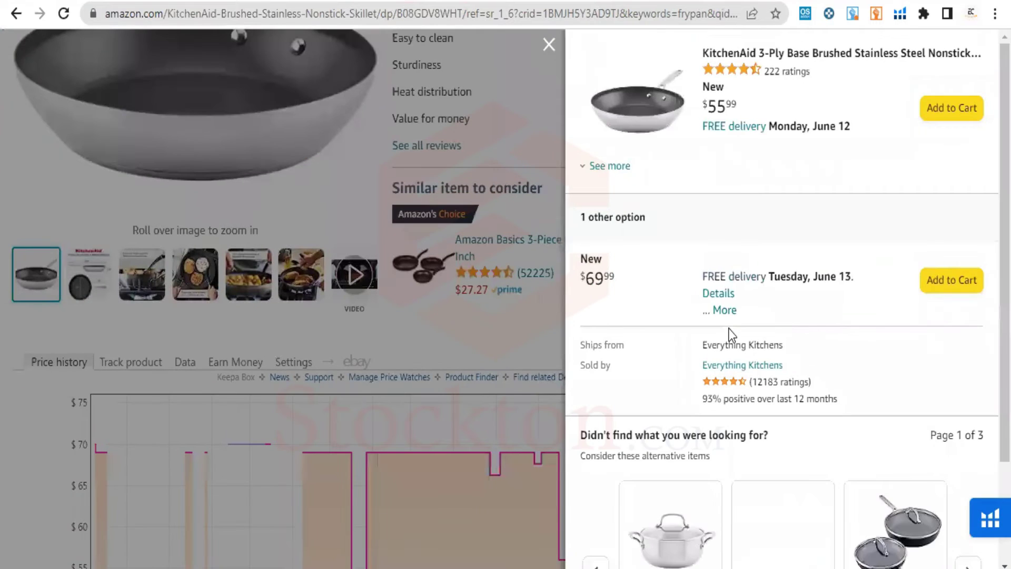
{"action": "left_click", "coordinate": [593, 166]}
{"action": "scroll", "coordinate": [628, 202], "scroll_direction": "down", "scroll_amount": 3}
{"action": "scroll", "coordinate": [627, 203], "scroll_direction": "down", "scroll_amount": 1}
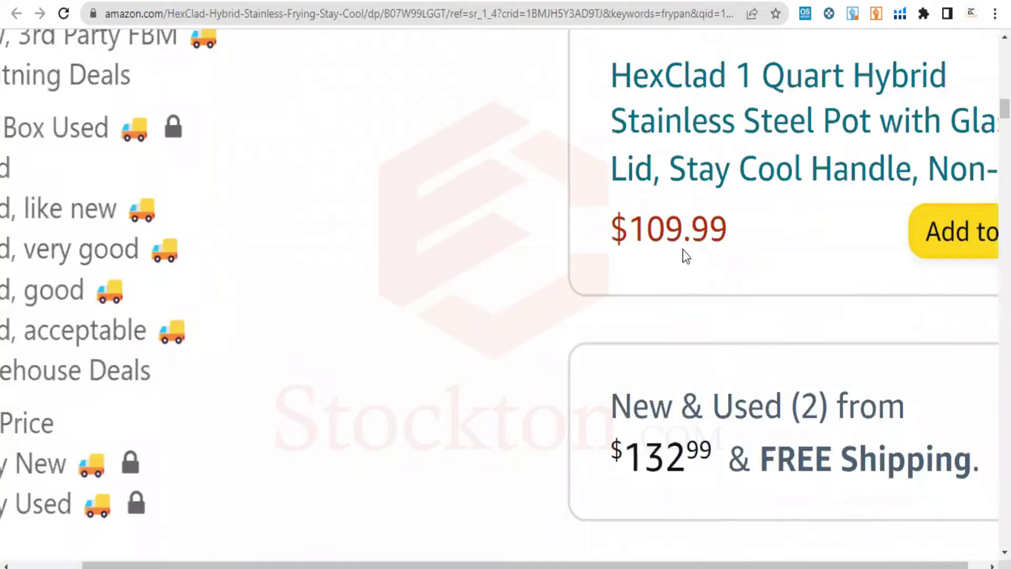
Open the HexClad listing's New & Used offers and expand the main offer's shipping and seller details.
{"action": "scroll", "coordinate": [683, 256], "scroll_direction": "down", "scroll_amount": 2}
{"action": "left_click", "coordinate": [756, 290]}
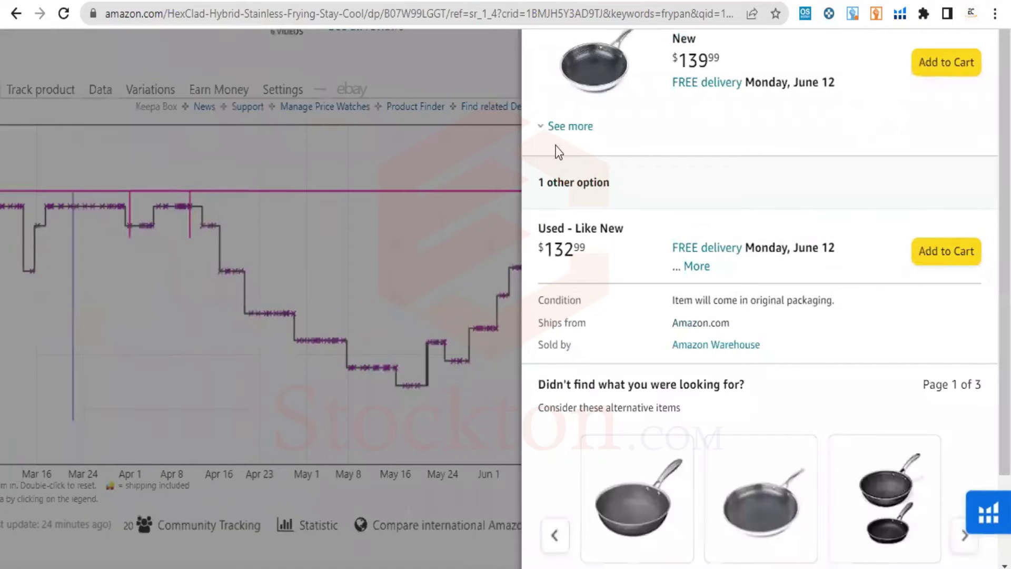
{"action": "left_click", "coordinate": [561, 127]}
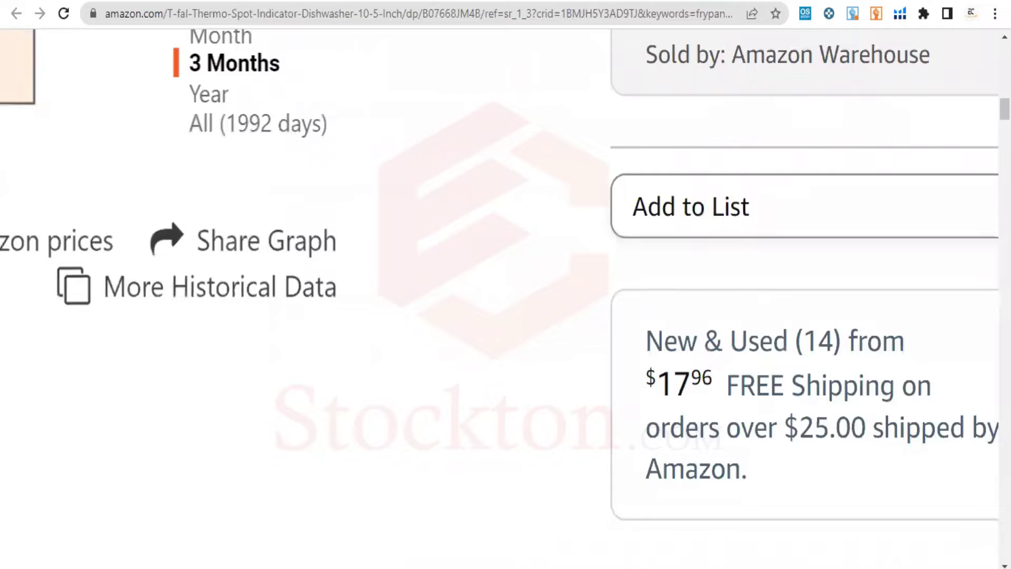
Open the T-fal listing's New & Used offers, expand the main offer and review all competing sellers.
{"action": "scroll", "coordinate": [778, 125], "scroll_direction": "down", "scroll_amount": 5}
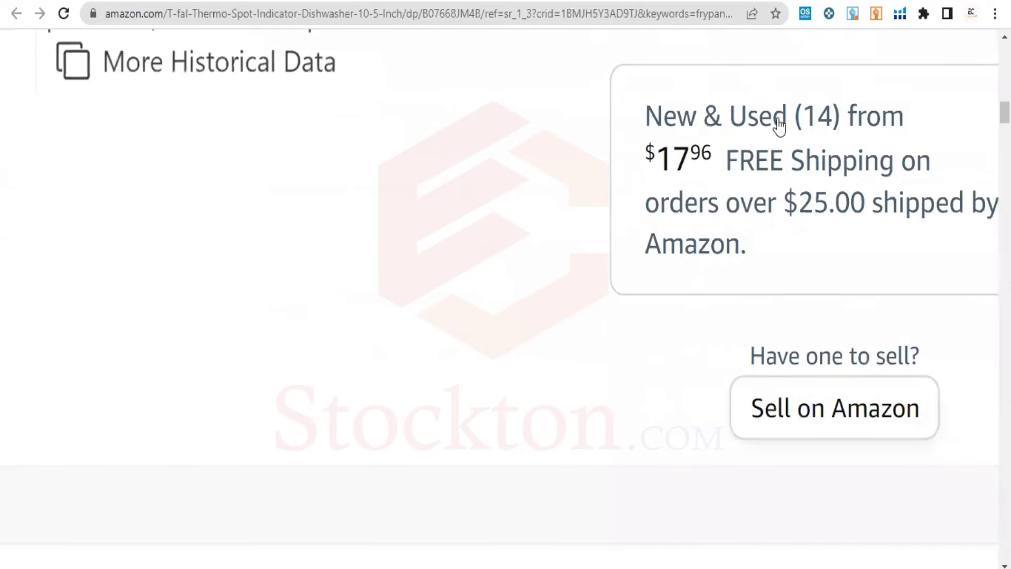
{"action": "left_click", "coordinate": [778, 124]}
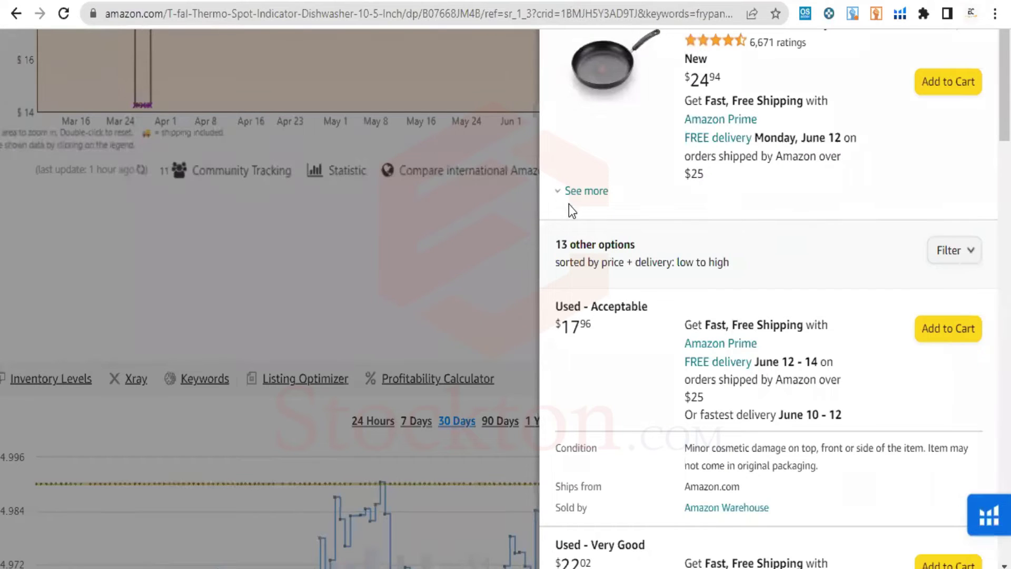
{"action": "left_click", "coordinate": [587, 191]}
{"action": "scroll", "coordinate": [661, 263], "scroll_direction": "down", "scroll_amount": 5}
{"action": "scroll", "coordinate": [661, 273], "scroll_direction": "down", "scroll_amount": 8}
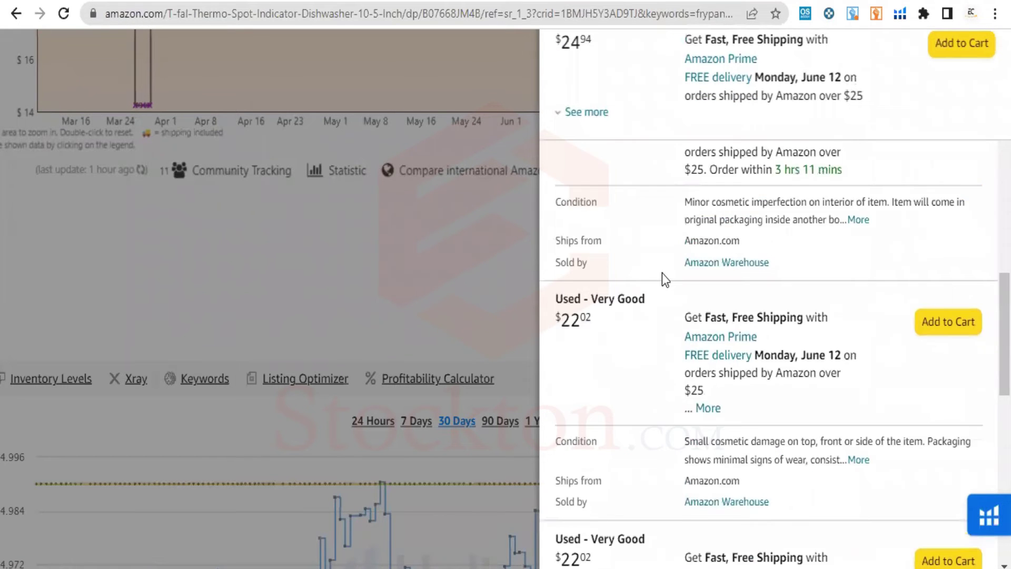
{"action": "scroll", "coordinate": [663, 278], "scroll_direction": "down", "scroll_amount": 8}
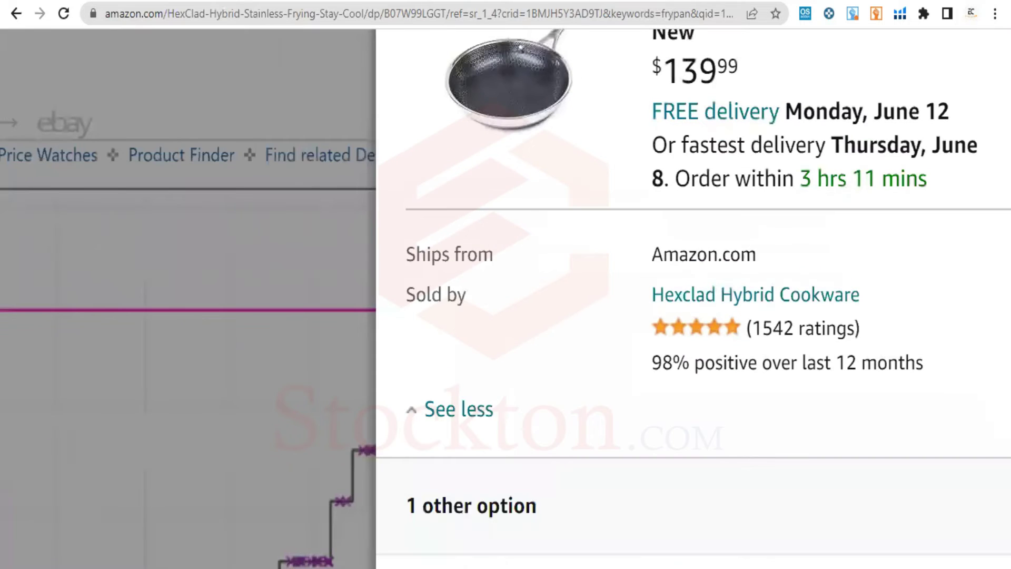
Highlight the "Sold by" label, the seller name and the "Ships from" line in HexClad's main offer.
{"action": "left_click_drag", "start_coordinate": [403, 298], "coordinate": [464, 298]}
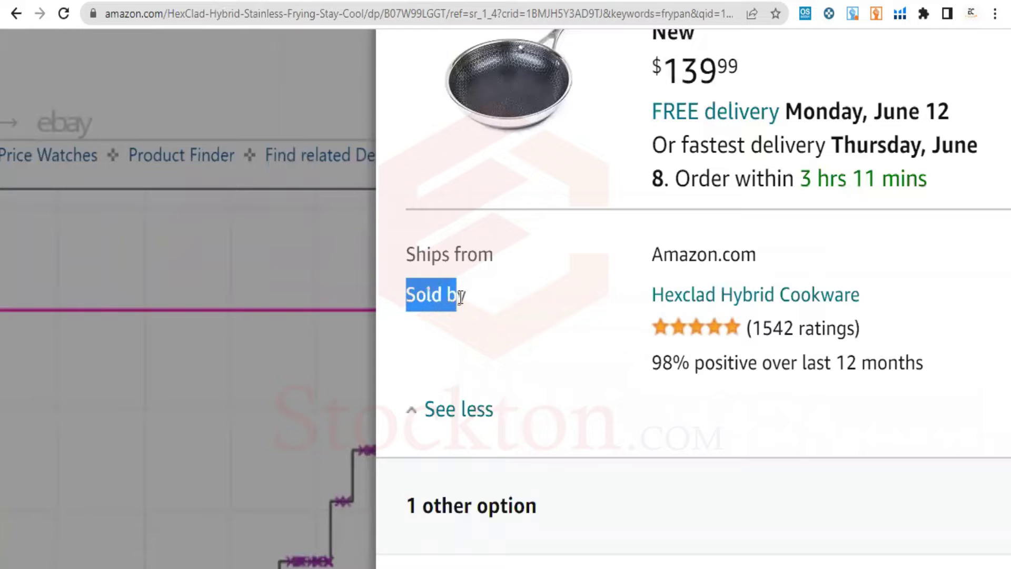
{"action": "left_click", "coordinate": [675, 293]}
{"action": "left_click_drag", "start_coordinate": [653, 294], "coordinate": [868, 298]}
{"action": "left_click", "coordinate": [866, 292]}
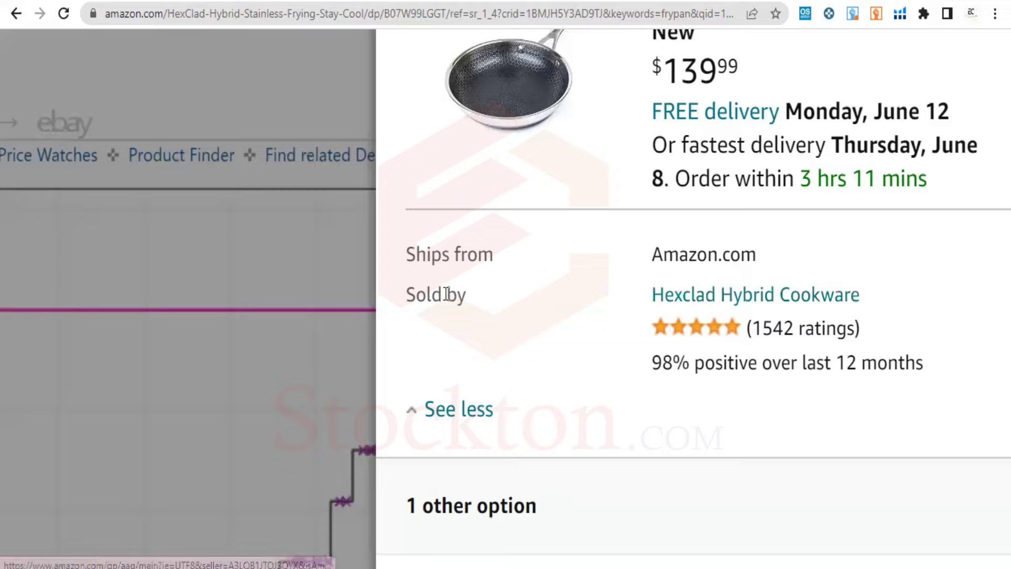
{"action": "left_click_drag", "start_coordinate": [416, 252], "coordinate": [730, 238]}
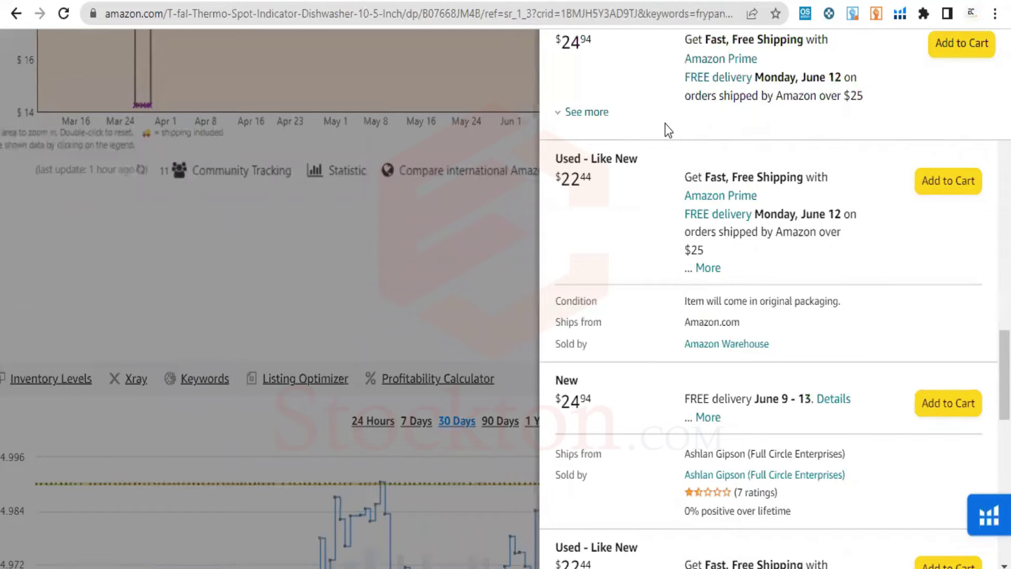
Highlight the "Sold by" and "Ships from" lines of the third-party new $24.94 offer among the T-fal listing's other options.
{"action": "scroll", "coordinate": [665, 131], "scroll_direction": "up", "scroll_amount": 7}
{"action": "scroll", "coordinate": [665, 130], "scroll_direction": "down", "scroll_amount": 10}
{"action": "scroll", "coordinate": [665, 130], "scroll_direction": "up", "scroll_amount": 6}
{"action": "key", "text": "ctrl+minus"}
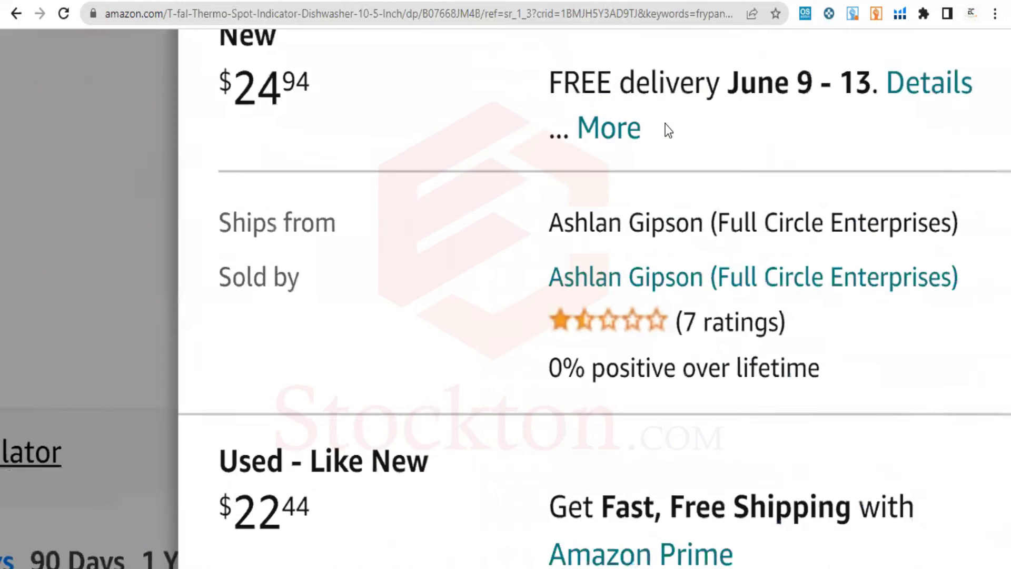
{"action": "key", "text": "ctrl+minus"}
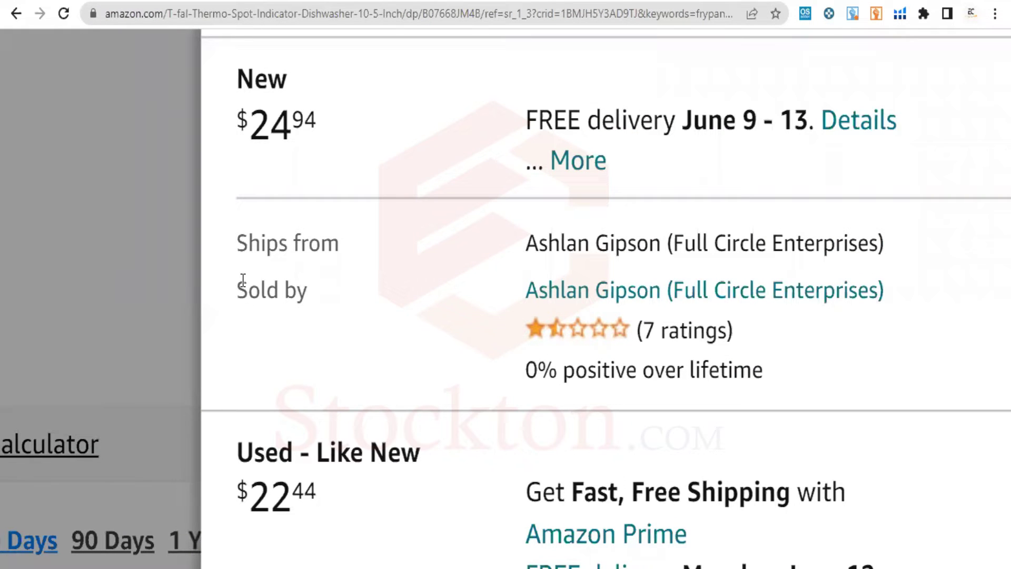
{"action": "left_click_drag", "start_coordinate": [243, 280], "coordinate": [340, 283]}
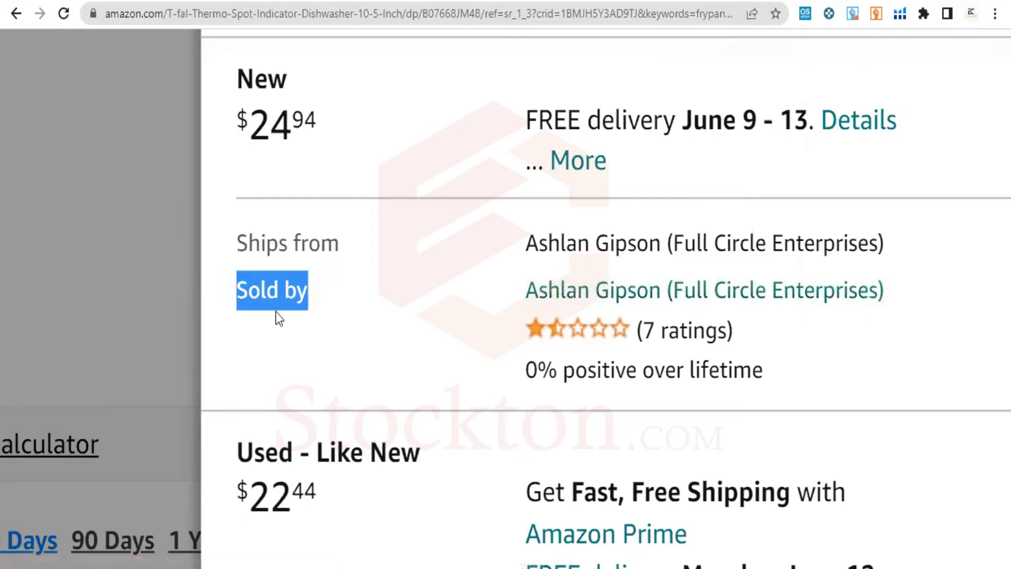
{"action": "left_click", "coordinate": [243, 289]}
{"action": "left_click_drag", "start_coordinate": [243, 290], "coordinate": [888, 273]}
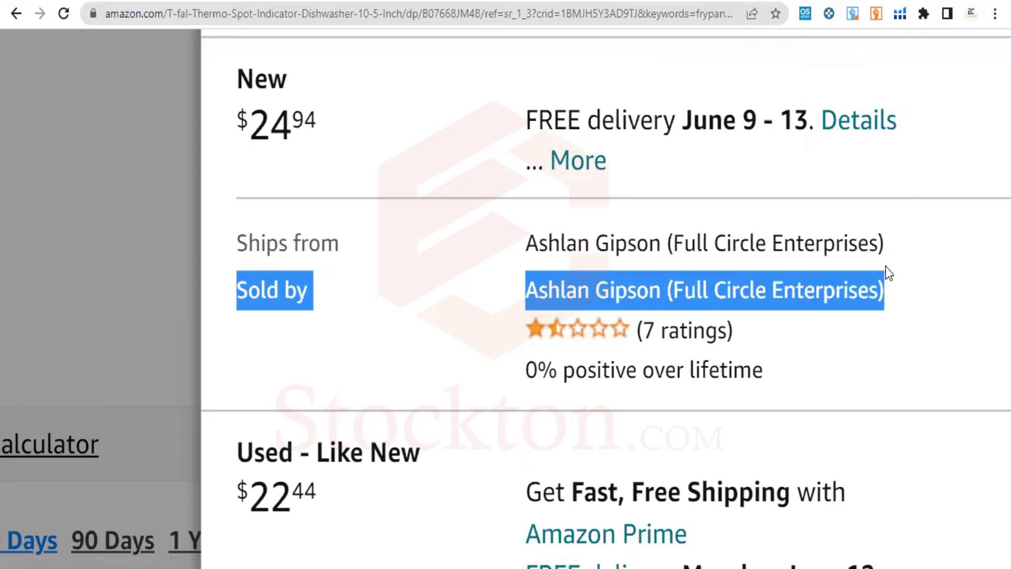
{"action": "left_click_drag", "start_coordinate": [238, 244], "coordinate": [943, 233]}
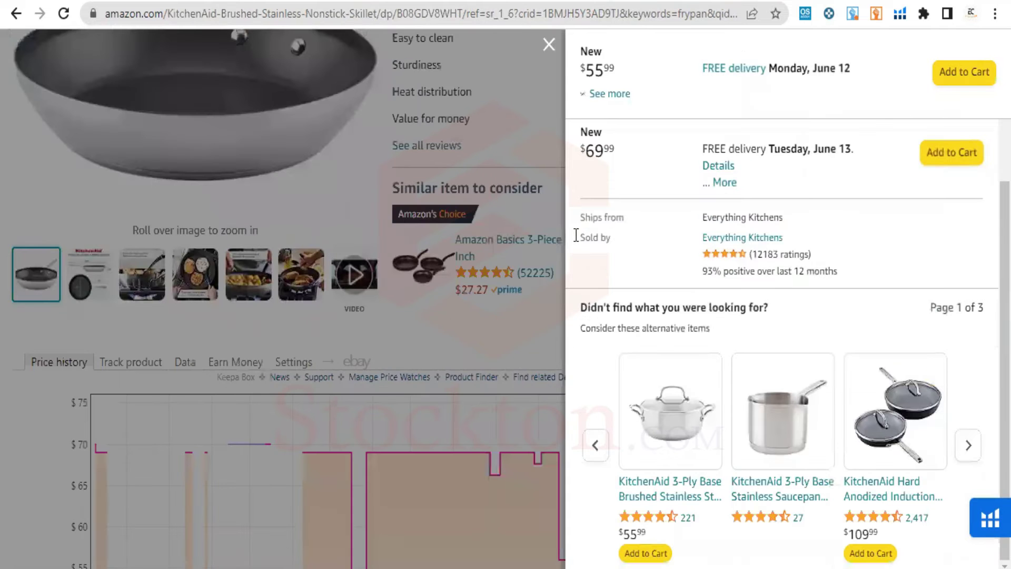
Expand the KitchenAid listing's main offer to check who ships and sells it, and close the offer list.
{"action": "left_click", "coordinate": [609, 93]}
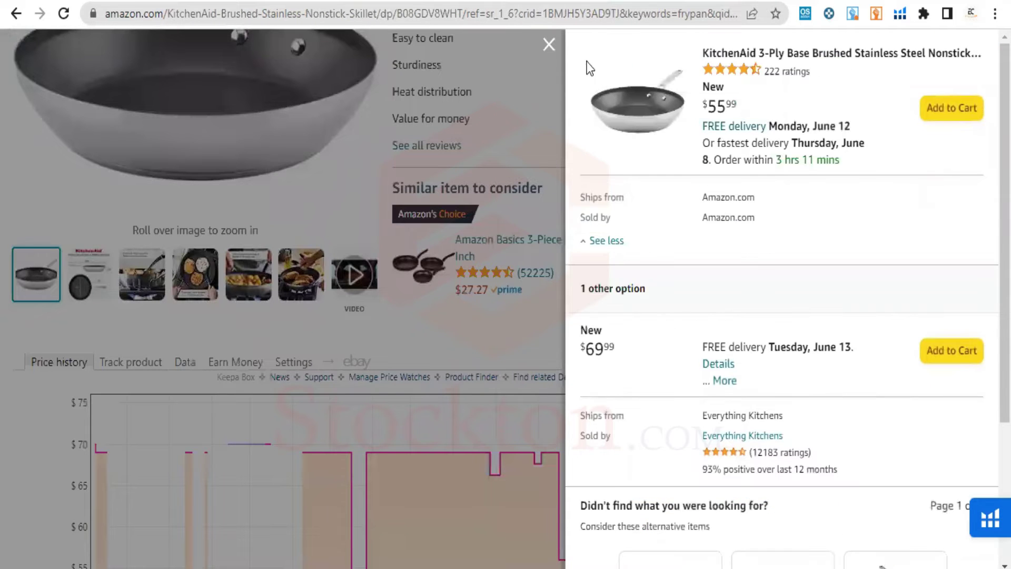
{"action": "left_click", "coordinate": [549, 44]}
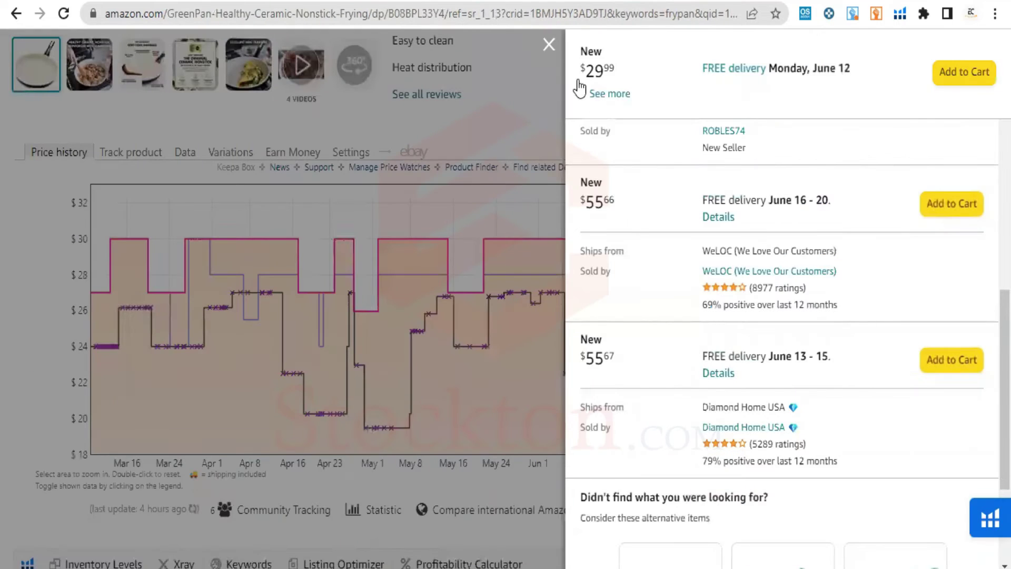
Reopen the GreenPan listing's New & Used offers and expand the main offer's shipping and seller details.
{"action": "double_click", "coordinate": [550, 44]}
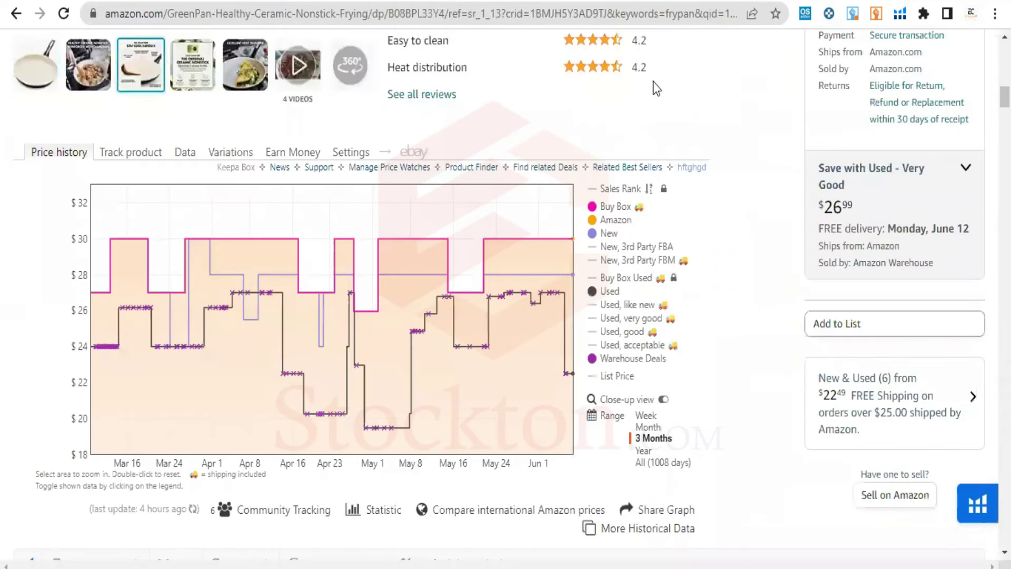
{"action": "left_click", "coordinate": [887, 374]}
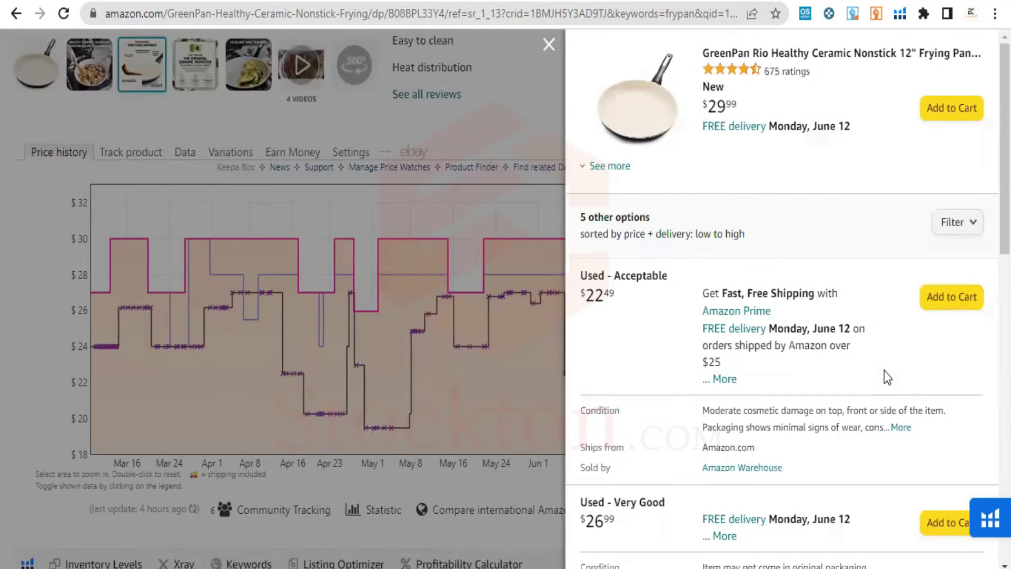
{"action": "left_click", "coordinate": [611, 166]}
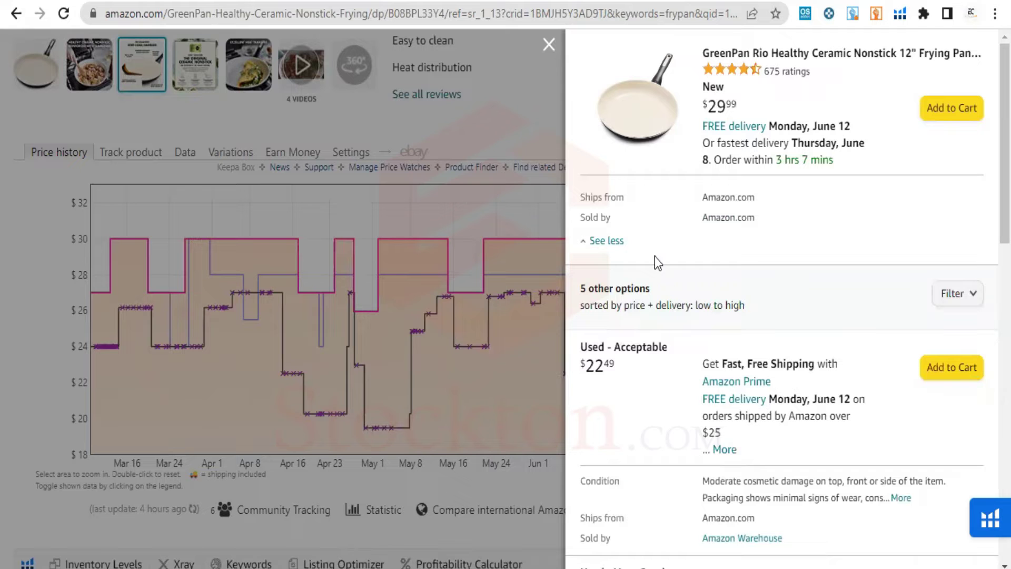
{"action": "left_click", "coordinate": [549, 43]}
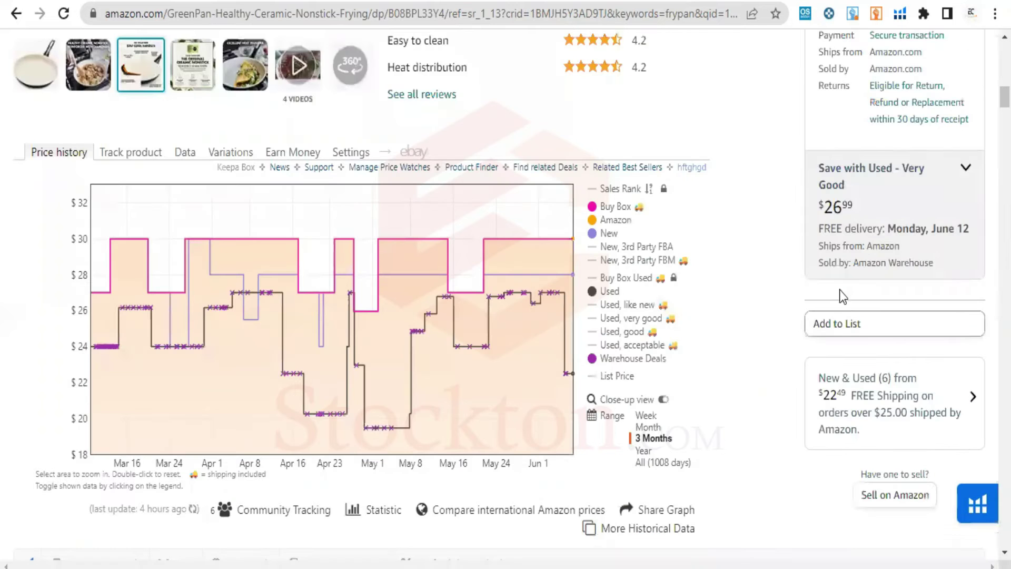
{"action": "left_click", "coordinate": [849, 375]}
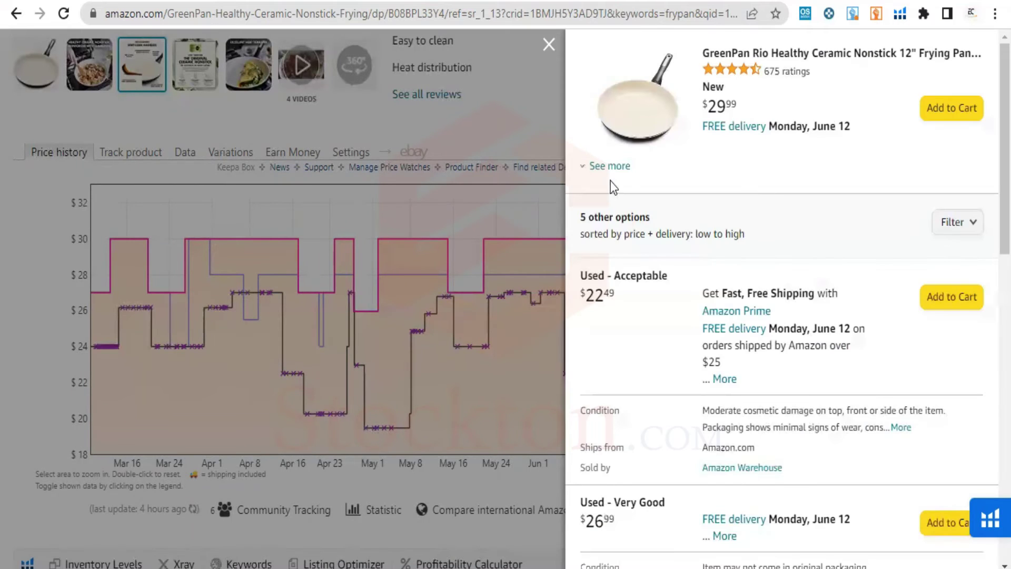
{"action": "left_click", "coordinate": [605, 168]}
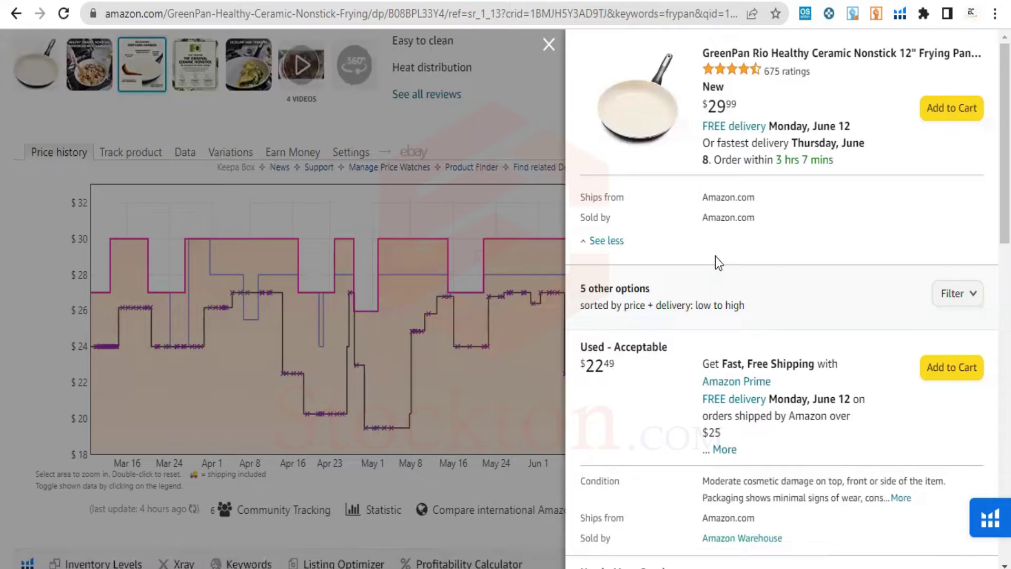
Review the prices, sellers and shippers of the other used and new offers on the GreenPan listing.
{"action": "scroll", "coordinate": [715, 256], "scroll_direction": "down", "scroll_amount": 4}
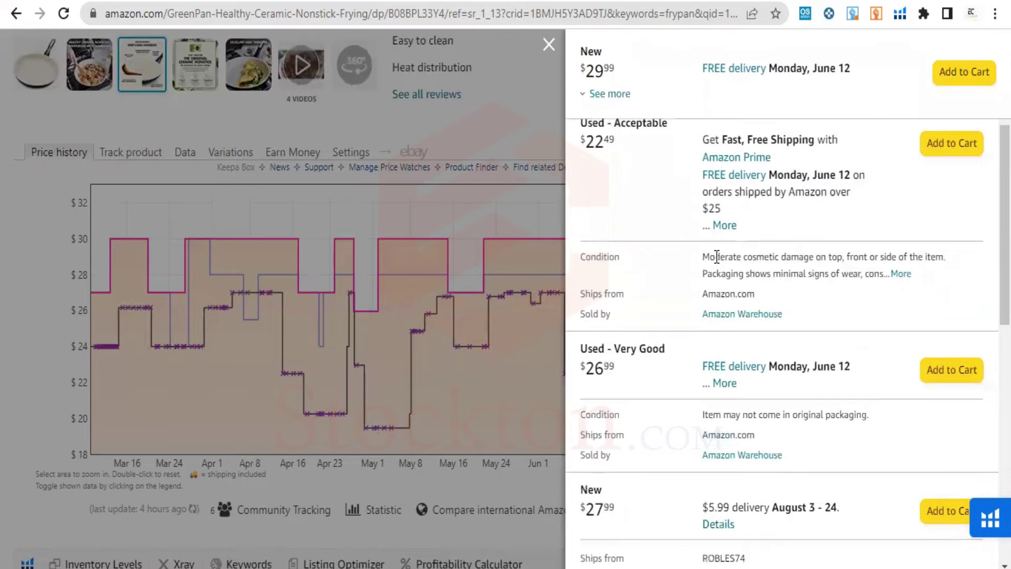
{"action": "scroll", "coordinate": [716, 257], "scroll_direction": "down", "scroll_amount": 6}
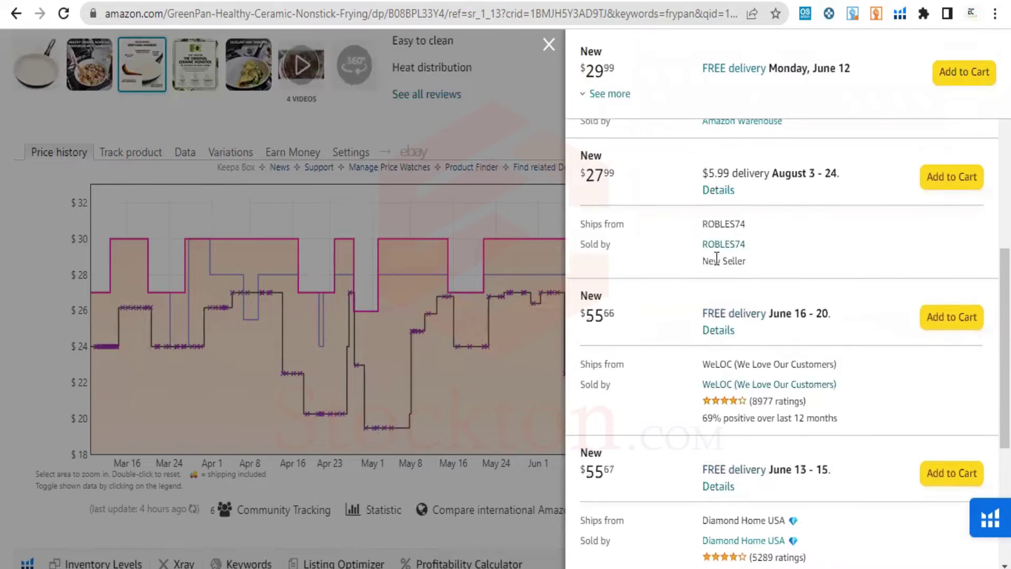
{"action": "scroll", "coordinate": [716, 259], "scroll_direction": "up", "scroll_amount": 10}
{"action": "scroll", "coordinate": [716, 260], "scroll_direction": "down", "scroll_amount": 3}
{"action": "scroll", "coordinate": [716, 258], "scroll_direction": "down", "scroll_amount": 5}
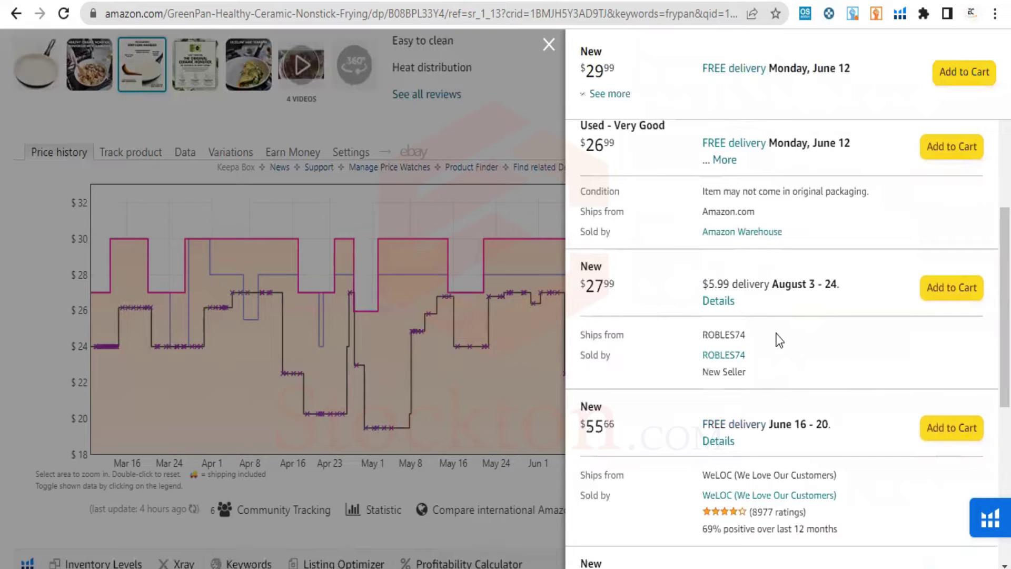
{"action": "scroll", "coordinate": [758, 332], "scroll_direction": "down", "scroll_amount": 2}
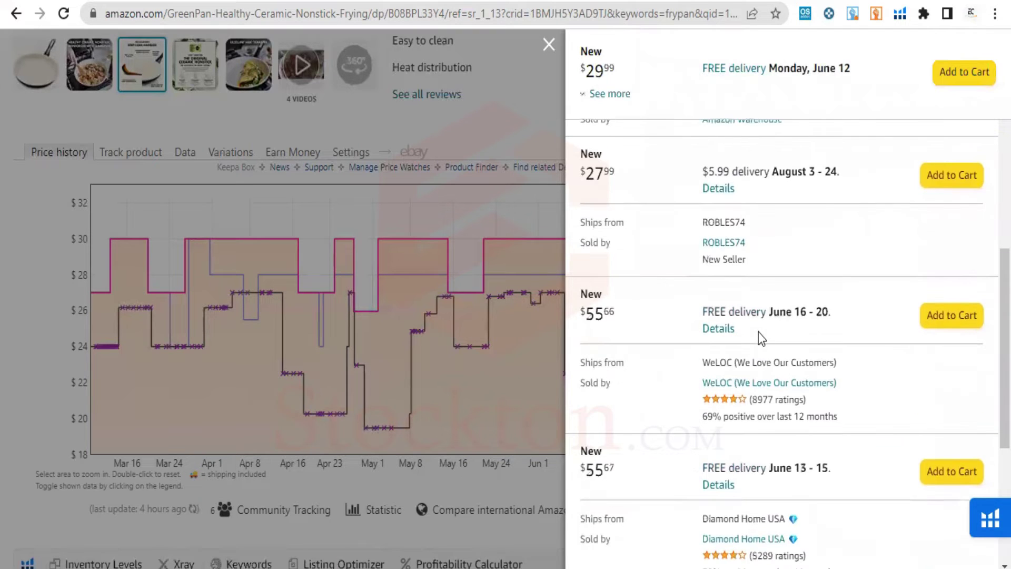
{"action": "scroll", "coordinate": [867, 370], "scroll_direction": "down", "scroll_amount": 3}
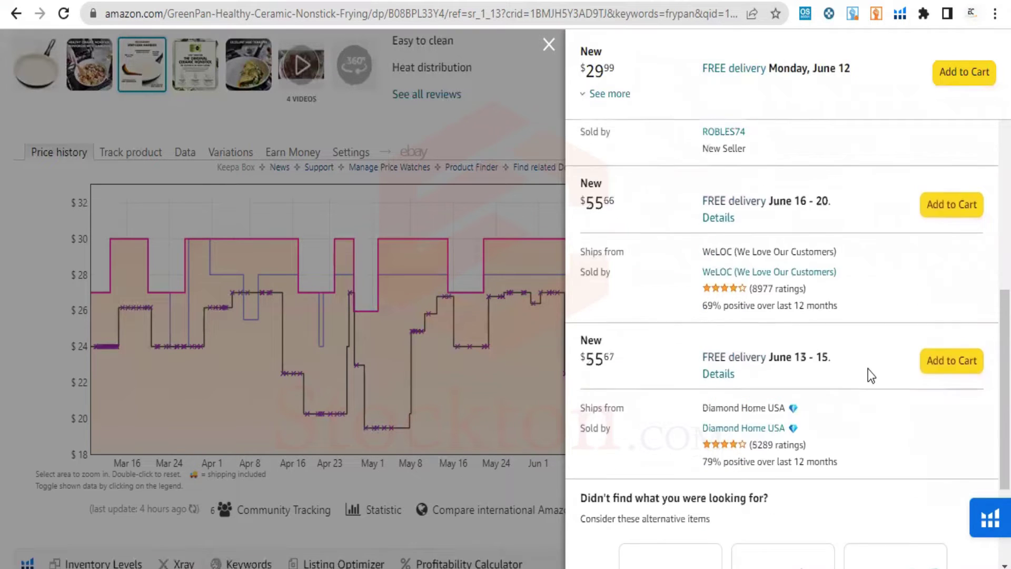
{"action": "scroll", "coordinate": [864, 370], "scroll_direction": "down", "scroll_amount": 3}
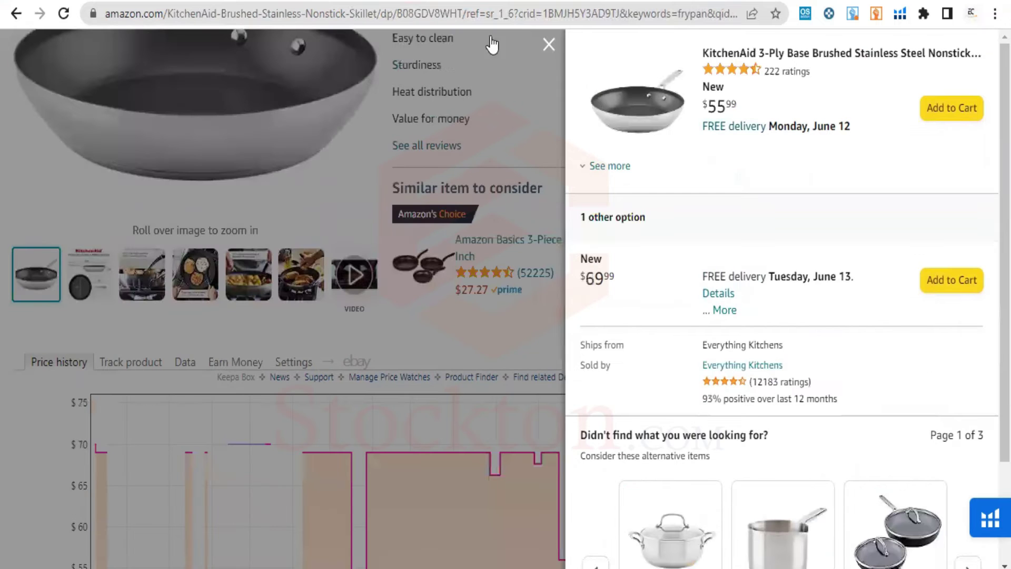
Reopen the KitchenAid listing's new offers, and close the offer lists on the HexClad and T-fal listings.
{"action": "left_click", "coordinate": [552, 45]}
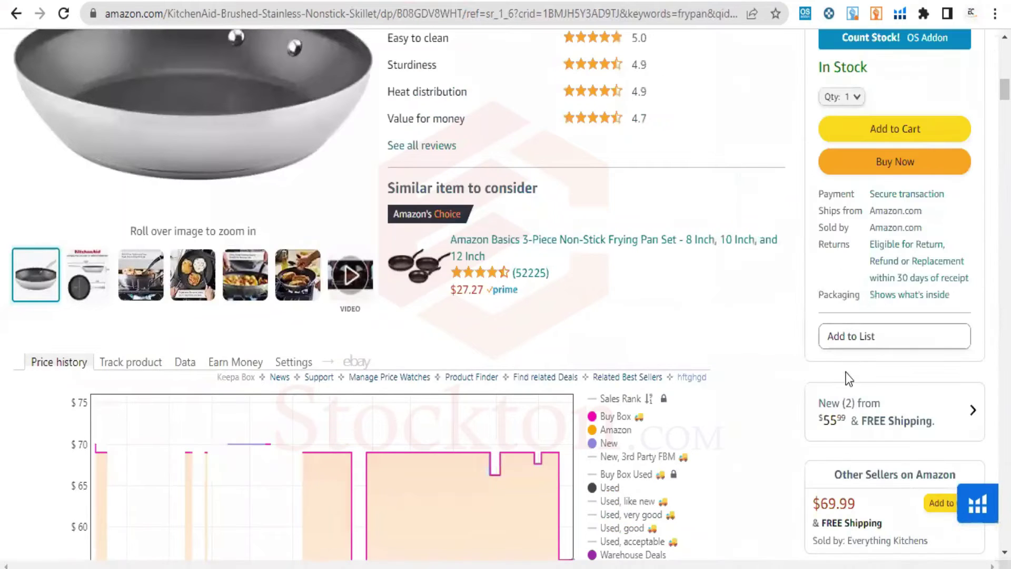
{"action": "left_click", "coordinate": [848, 405]}
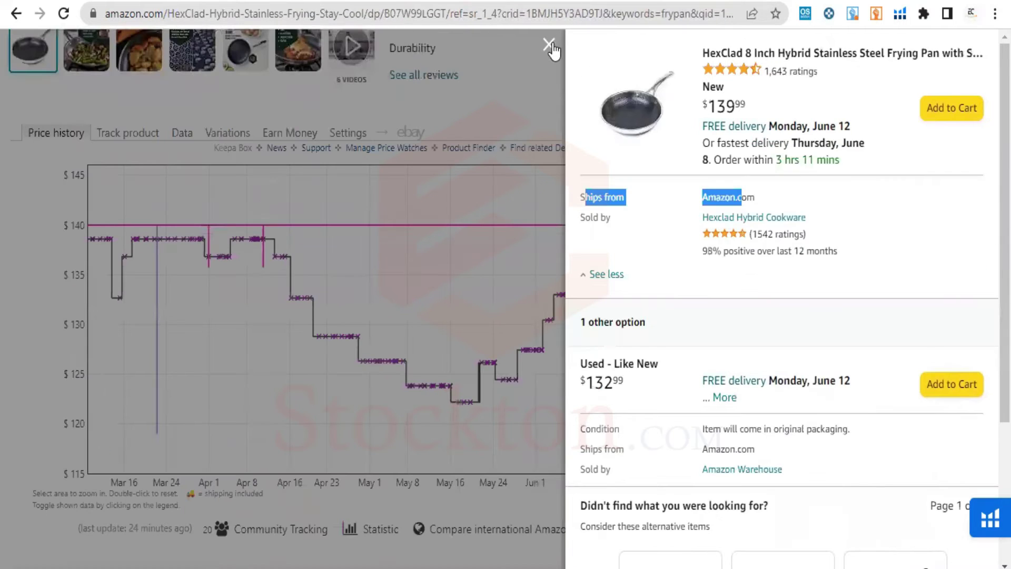
{"action": "left_click", "coordinate": [551, 45]}
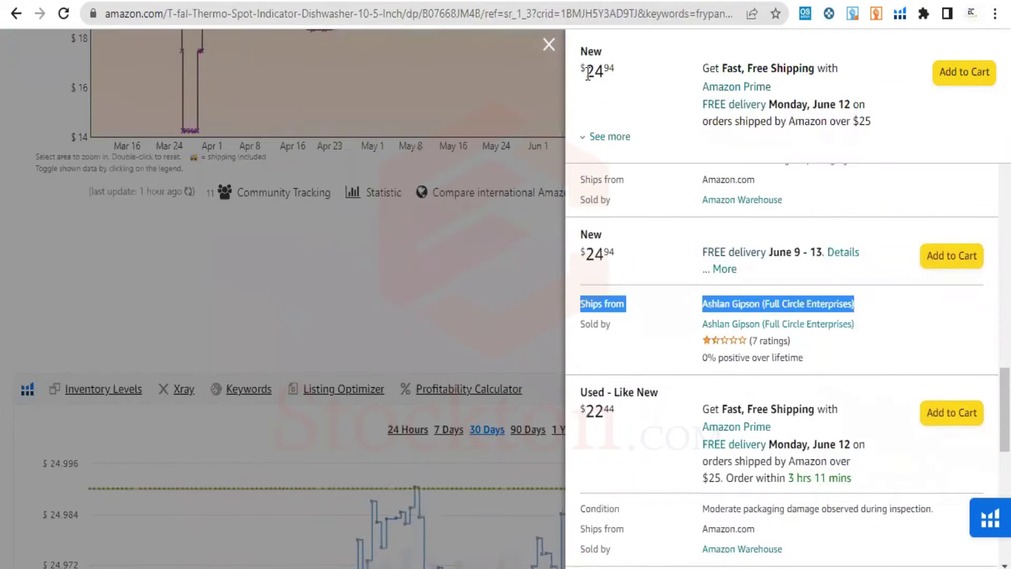
{"action": "left_click", "coordinate": [549, 42]}
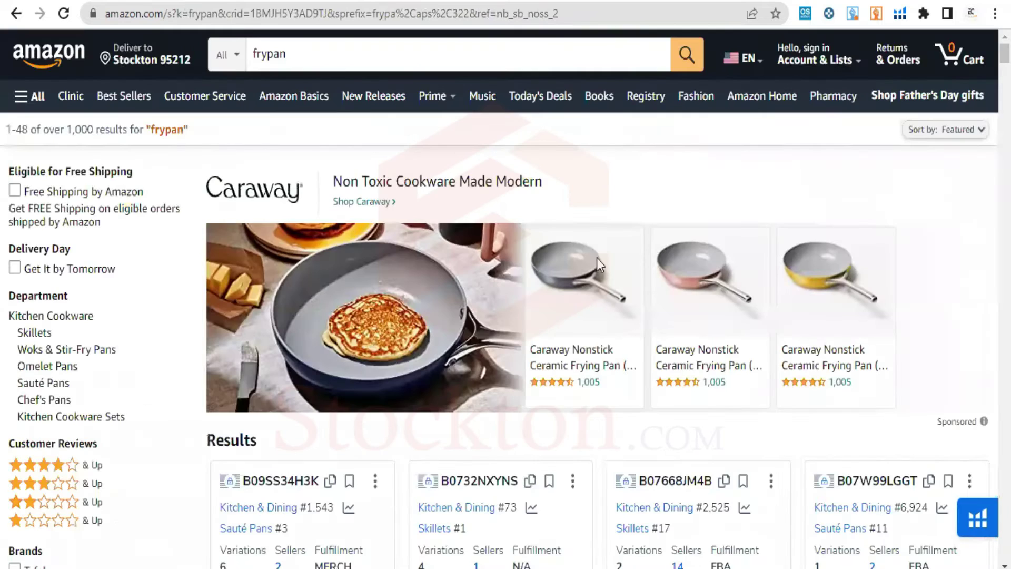
Open the OXO Good Grips 12" frying pan listing from the frypan search results.
{"action": "scroll", "coordinate": [596, 258], "scroll_direction": "down", "scroll_amount": 10}
{"action": "scroll", "coordinate": [633, 337], "scroll_direction": "down", "scroll_amount": 15}
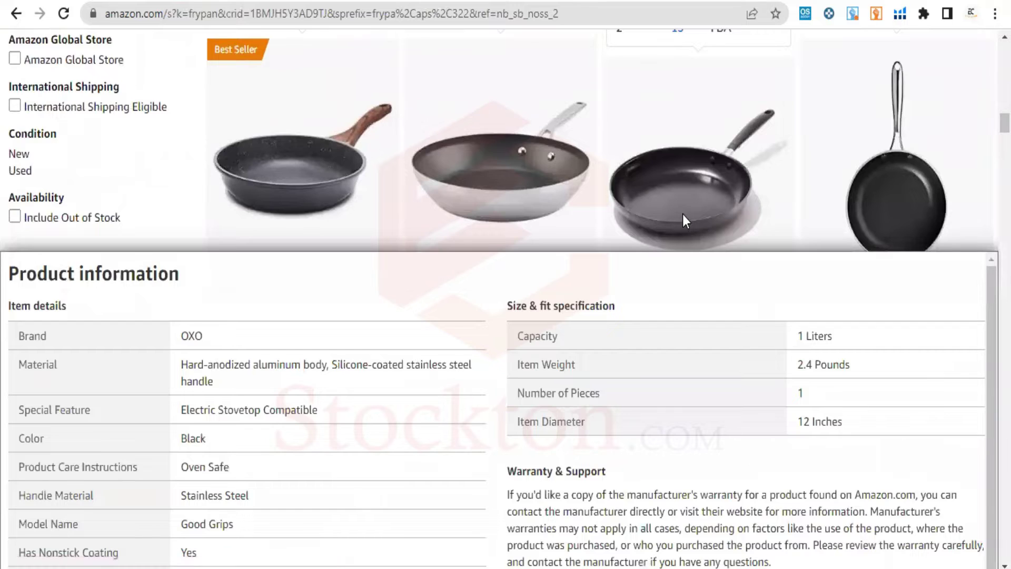
{"action": "left_click", "coordinate": [683, 213]}
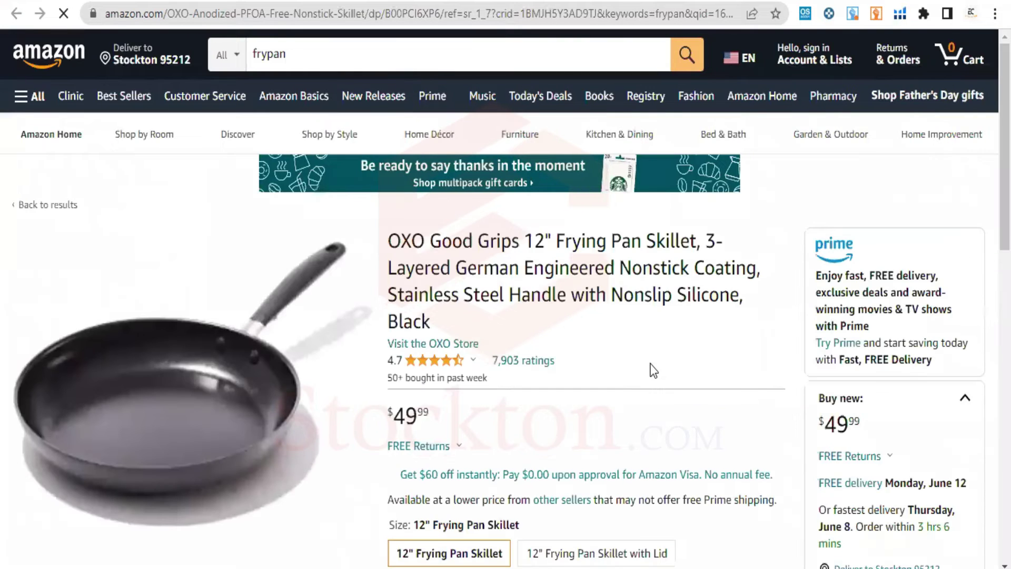
Open the OXO listing's New & Used offers and expand the main offer's shipping and seller details.
{"action": "scroll", "coordinate": [653, 367], "scroll_direction": "down", "scroll_amount": 5}
{"action": "scroll", "coordinate": [652, 364], "scroll_direction": "down", "scroll_amount": 10}
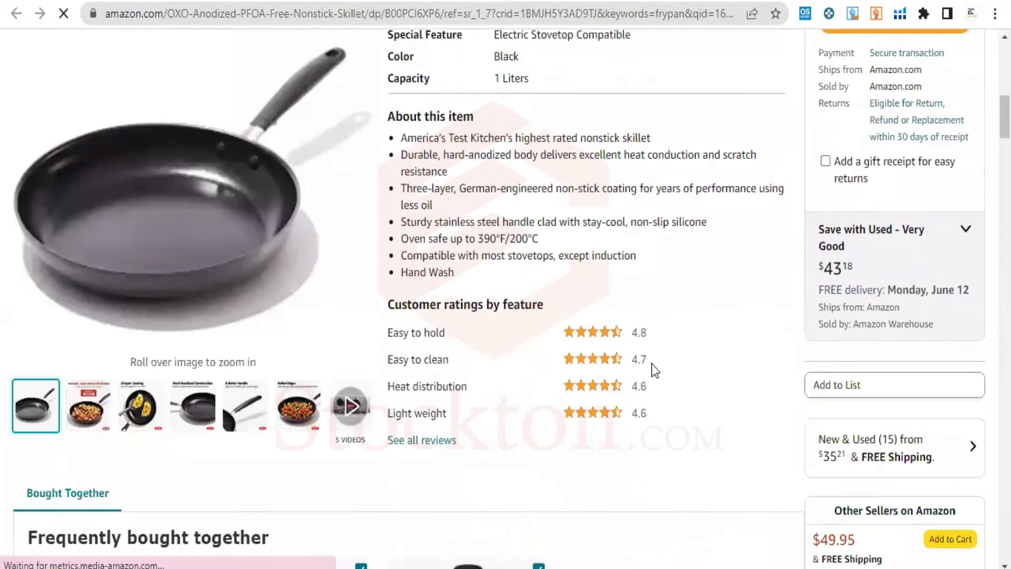
{"action": "scroll", "coordinate": [853, 232], "scroll_direction": "down", "scroll_amount": 1}
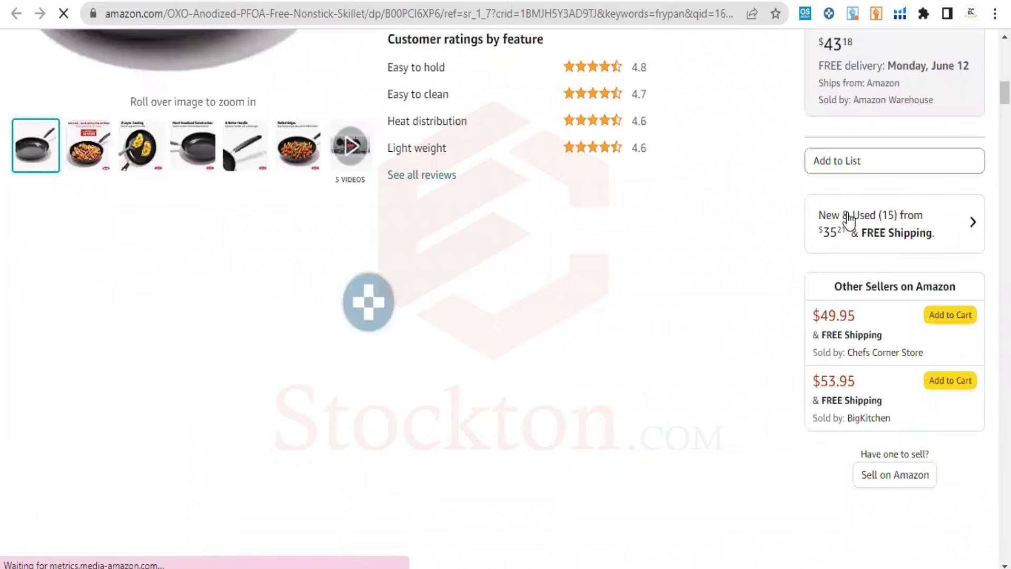
{"action": "scroll", "coordinate": [846, 219], "scroll_direction": "up", "scroll_amount": 2}
{"action": "scroll", "coordinate": [857, 231], "scroll_direction": "down", "scroll_amount": 3}
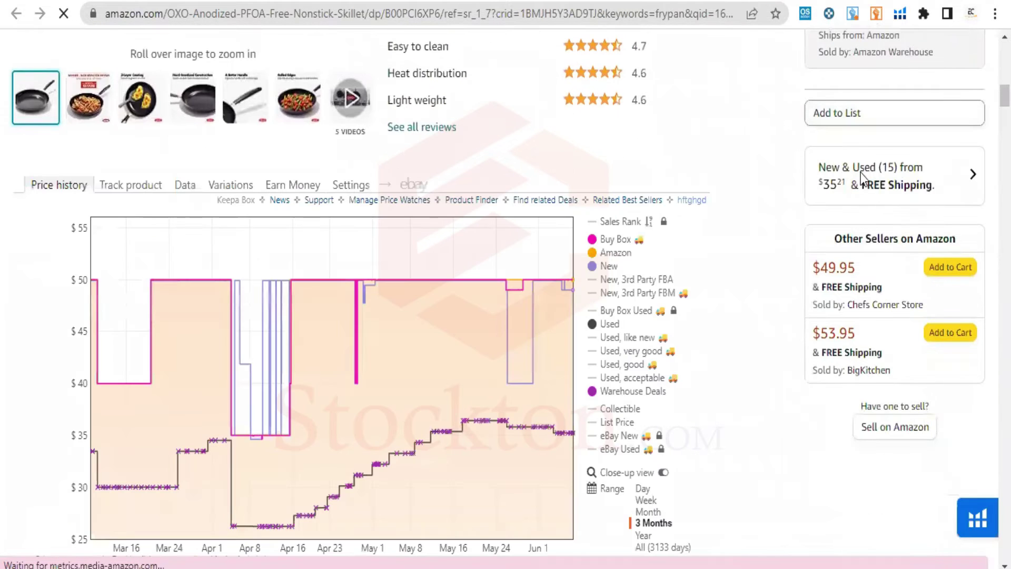
{"action": "left_click", "coordinate": [861, 168]}
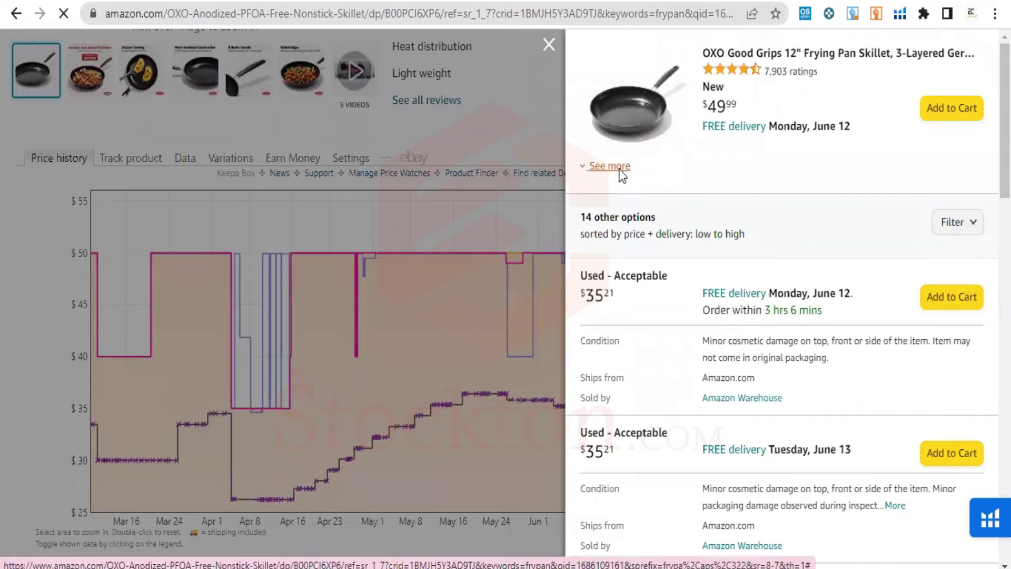
{"action": "left_click", "coordinate": [623, 170]}
Compare the shipper and seller of the OXO listing's main new offer with those of its used offers.
{"action": "scroll", "coordinate": [623, 185], "scroll_direction": "down", "scroll_amount": 10}
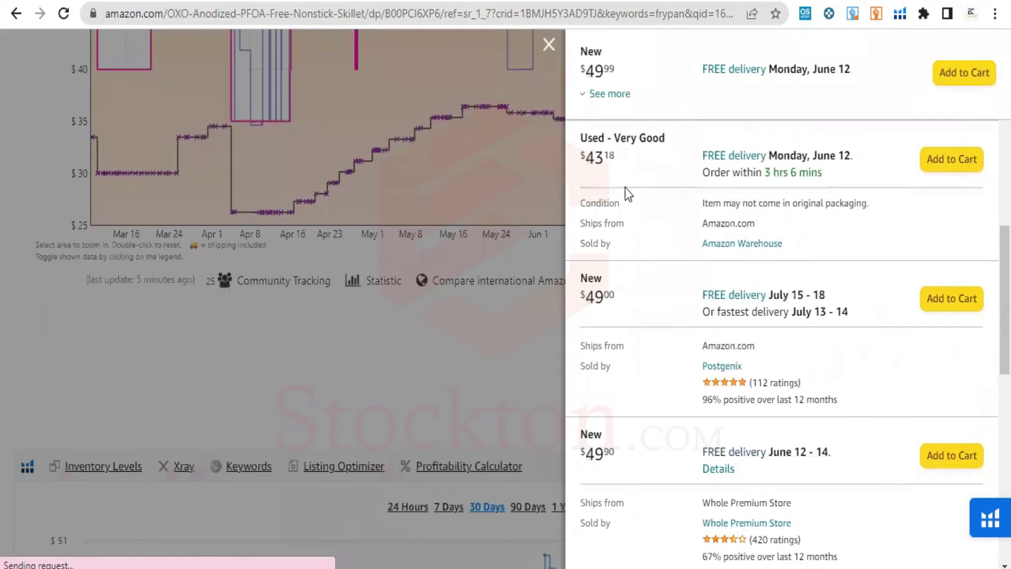
{"action": "scroll", "coordinate": [624, 188], "scroll_direction": "up", "scroll_amount": 5}
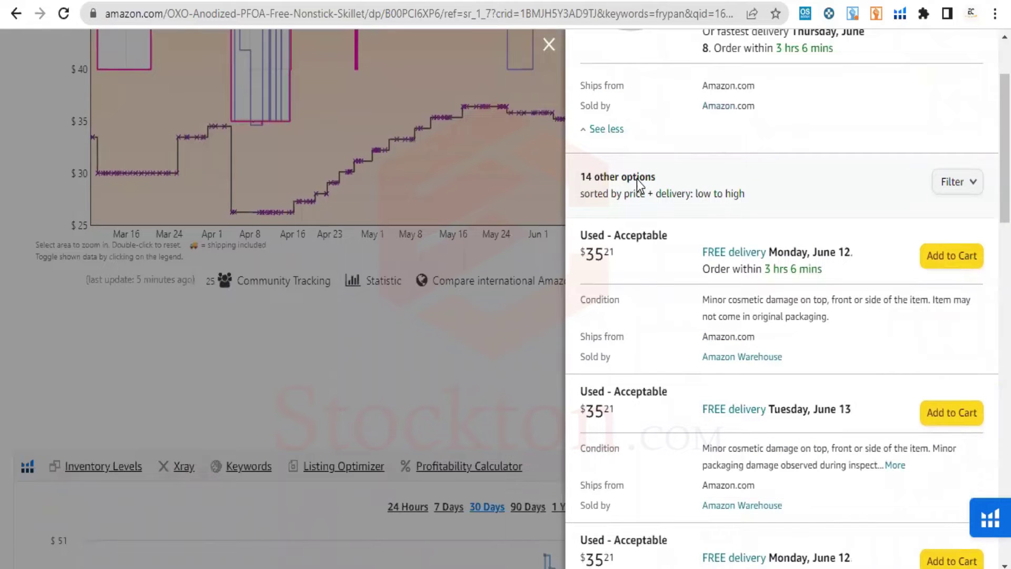
{"action": "scroll", "coordinate": [645, 192], "scroll_direction": "down", "scroll_amount": 2}
{"action": "scroll", "coordinate": [652, 190], "scroll_direction": "down", "scroll_amount": 4}
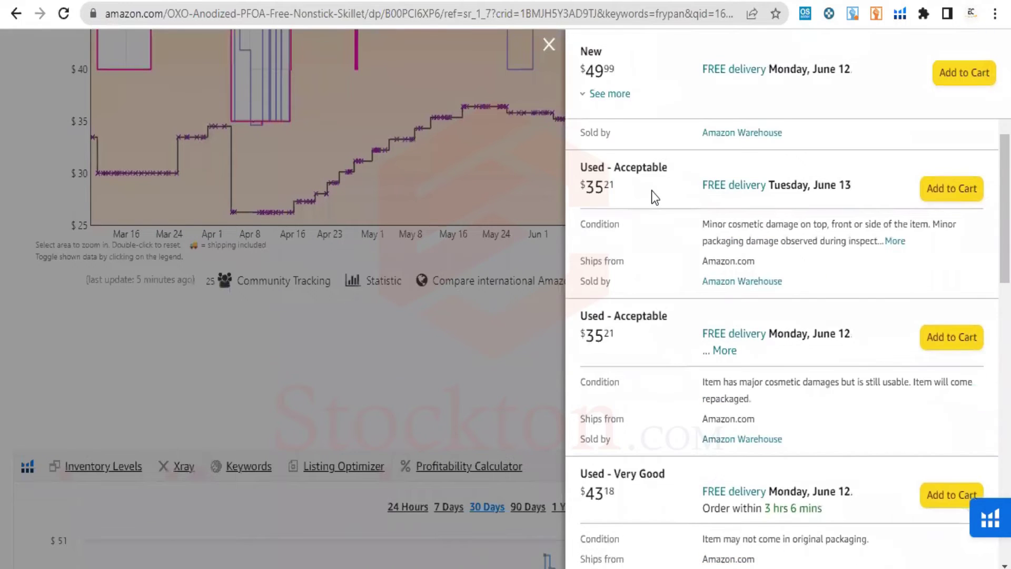
{"action": "scroll", "coordinate": [652, 191], "scroll_direction": "up", "scroll_amount": 6}
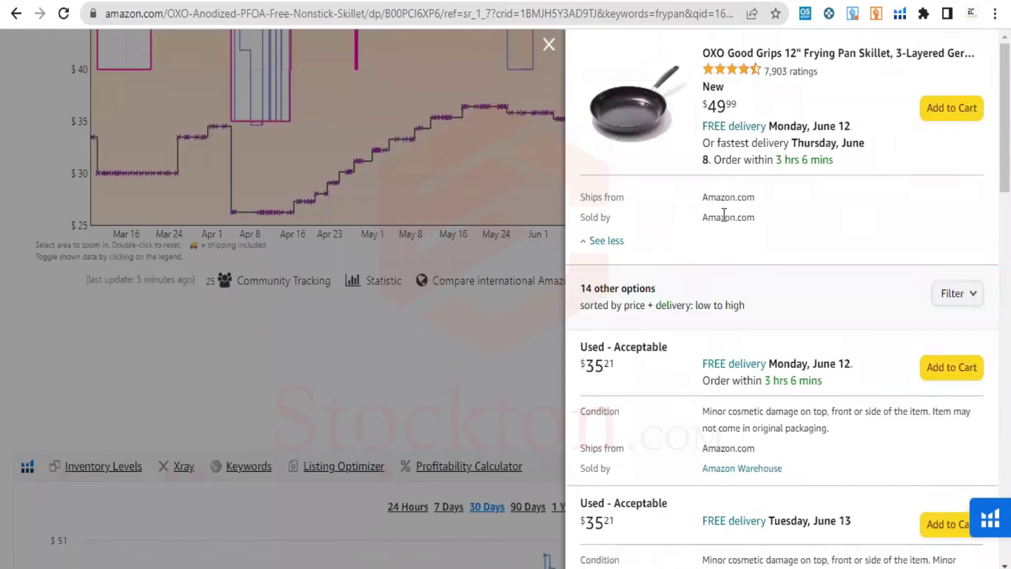
{"action": "scroll", "coordinate": [764, 254], "scroll_direction": "down", "scroll_amount": 6}
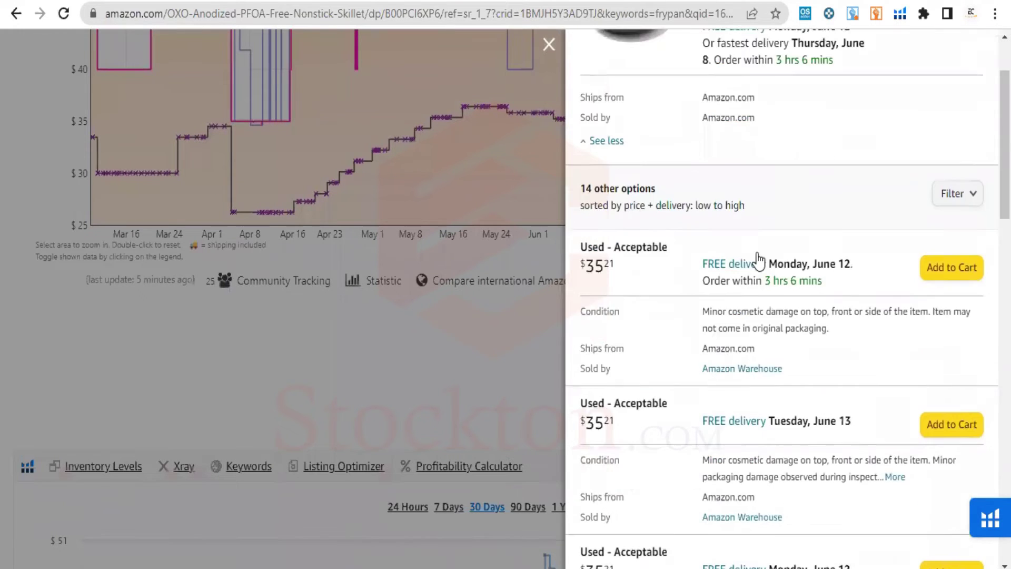
{"action": "scroll", "coordinate": [770, 235], "scroll_direction": "down", "scroll_amount": 6}
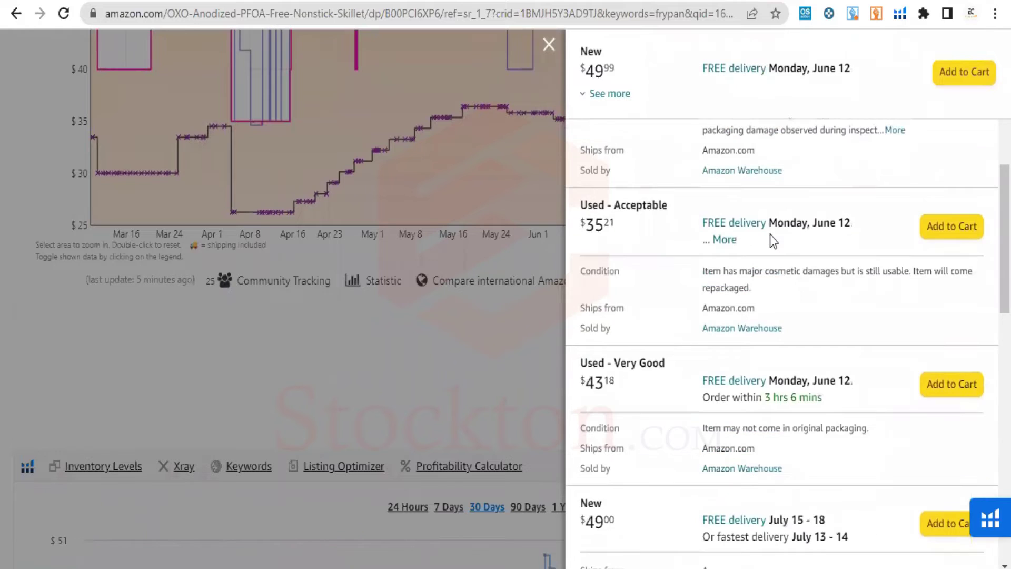
Examine the prices, shippers and seller ratings of the remaining new and used offers on the OXO listing.
{"action": "scroll", "coordinate": [786, 258], "scroll_direction": "down", "scroll_amount": 3}
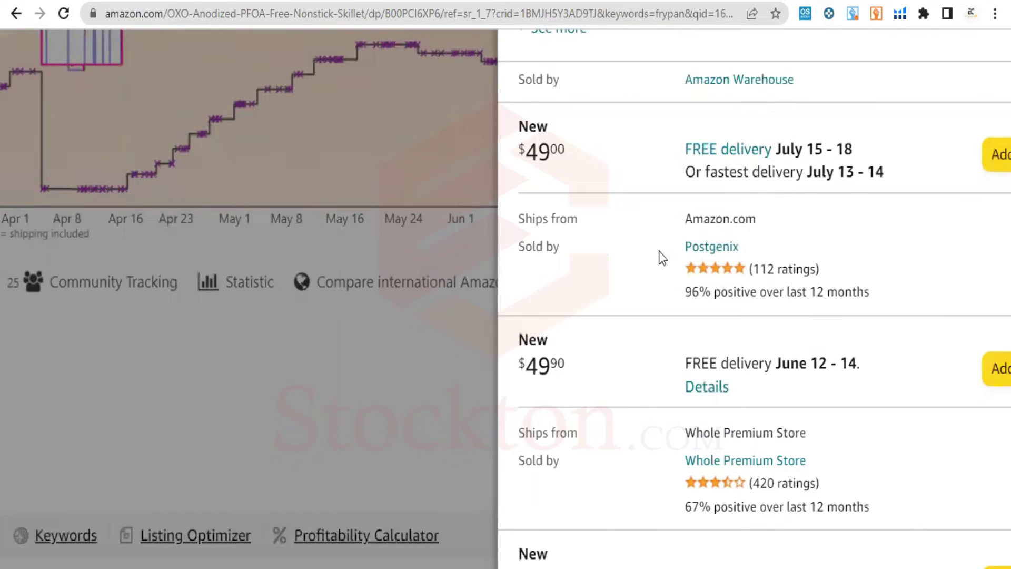
{"action": "scroll", "coordinate": [681, 244], "scroll_direction": "down", "scroll_amount": 2}
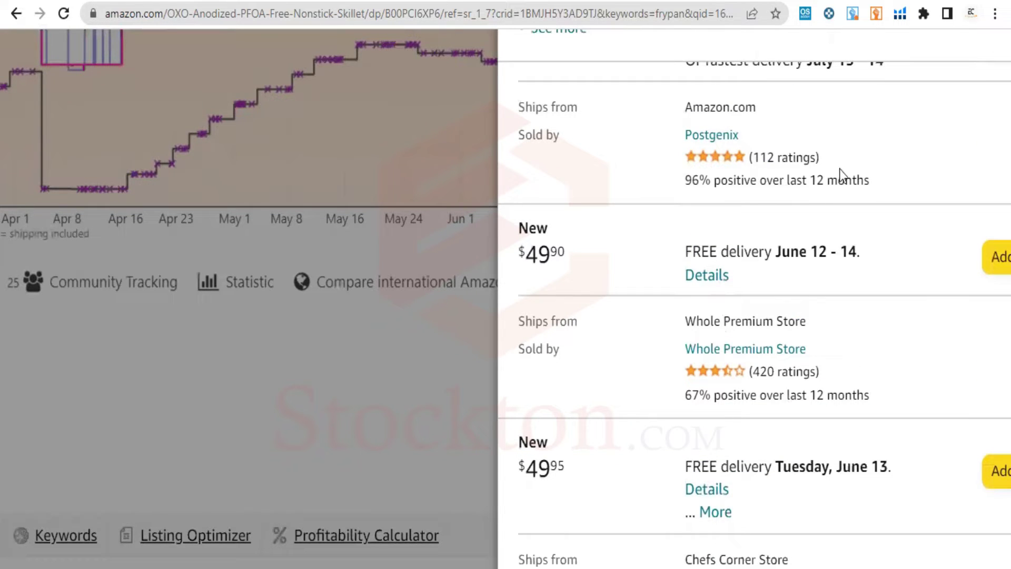
{"action": "scroll", "coordinate": [867, 342], "scroll_direction": "down", "scroll_amount": 4}
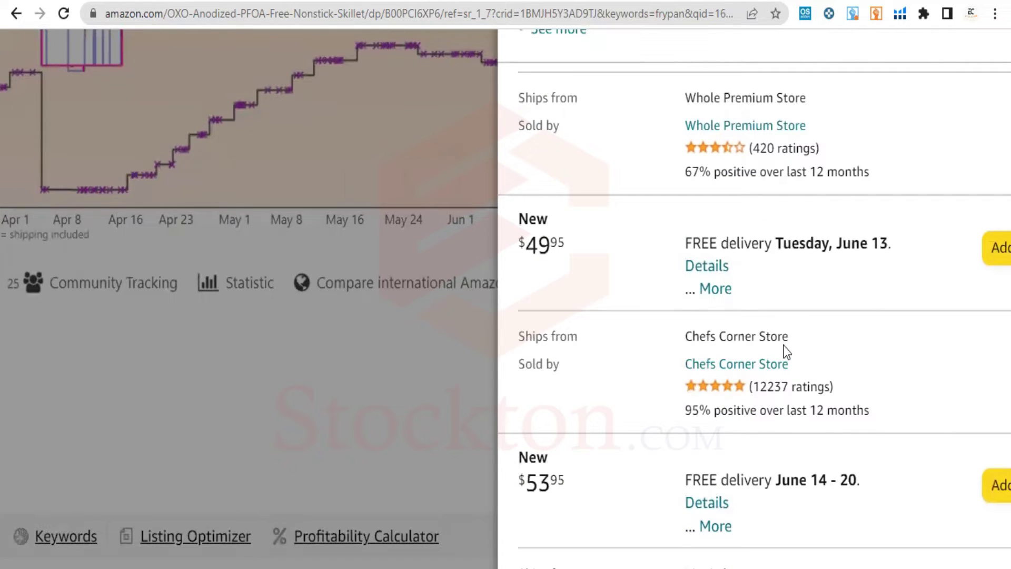
{"action": "scroll", "coordinate": [784, 350], "scroll_direction": "down", "scroll_amount": 4}
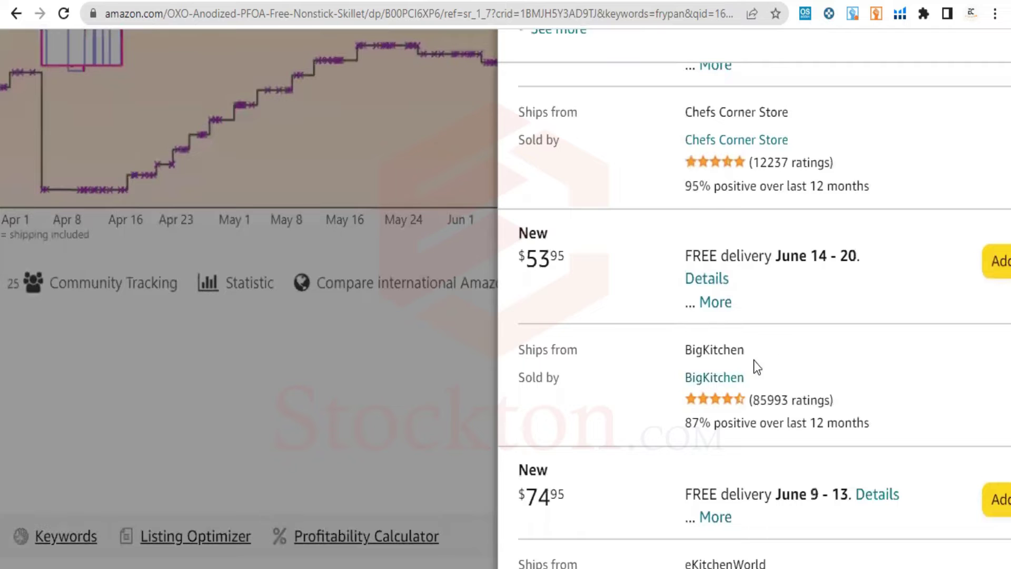
{"action": "scroll", "coordinate": [779, 359], "scroll_direction": "down", "scroll_amount": 4}
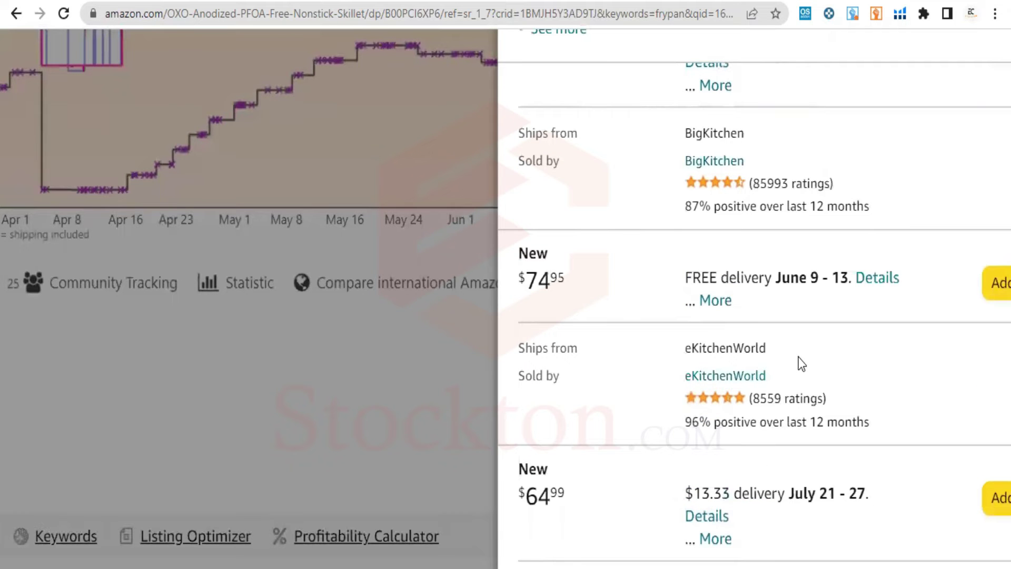
{"action": "scroll", "coordinate": [796, 361], "scroll_direction": "down", "scroll_amount": 6}
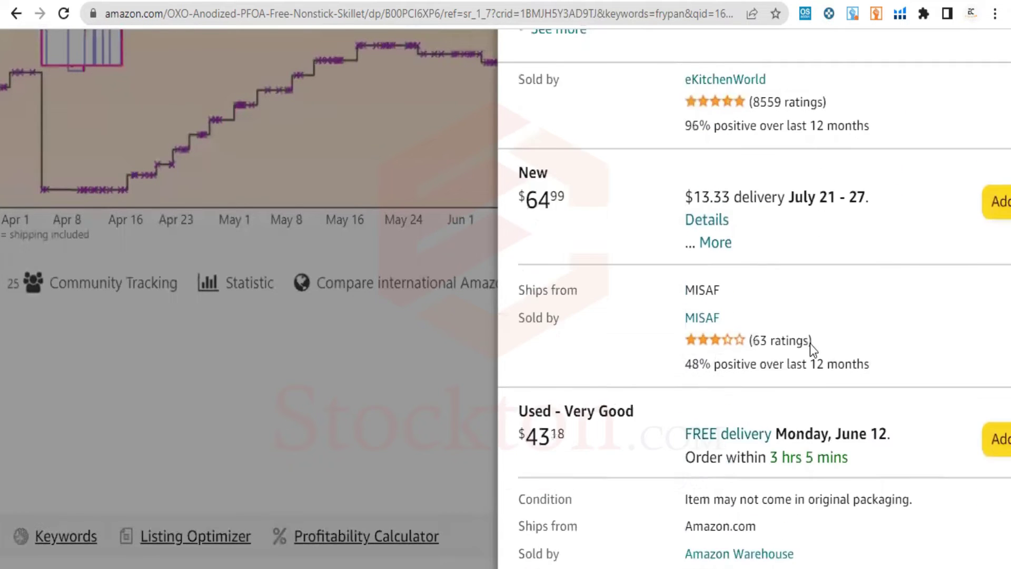
{"action": "scroll", "coordinate": [854, 268], "scroll_direction": "down", "scroll_amount": 2}
{"action": "scroll", "coordinate": [872, 278], "scroll_direction": "down", "scroll_amount": 5}
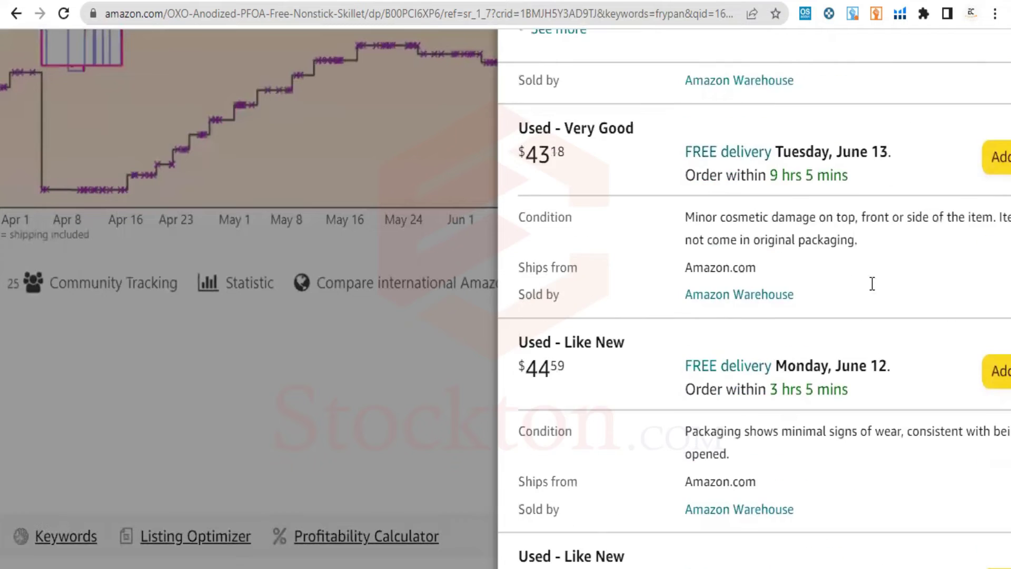
{"action": "scroll", "coordinate": [814, 360], "scroll_direction": "down", "scroll_amount": 8}
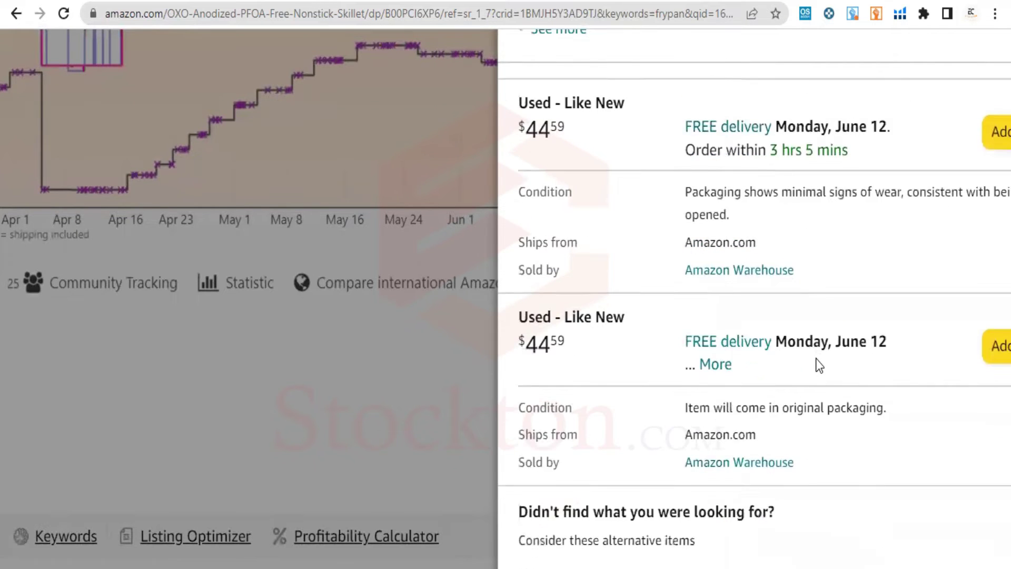
Close the OXO offer list, return to the frypan search results and open the Utopia Kitchen 11 Inch Nonstick Frying Pan listing.
{"action": "left_click", "coordinate": [506, 87]}
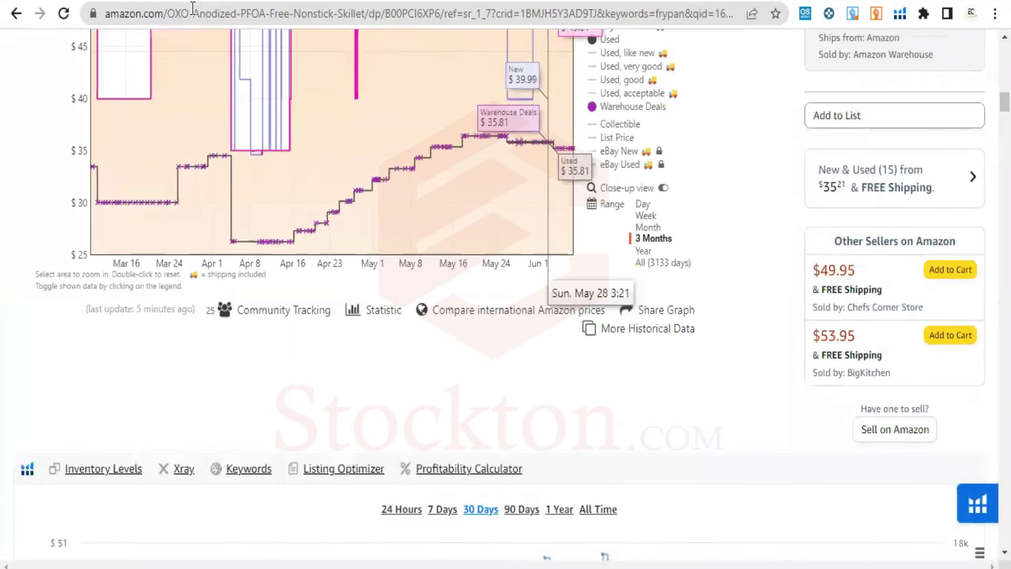
{"action": "key", "text": "alt+Left"}
{"action": "mouse_move", "coordinate": [630, 263]}
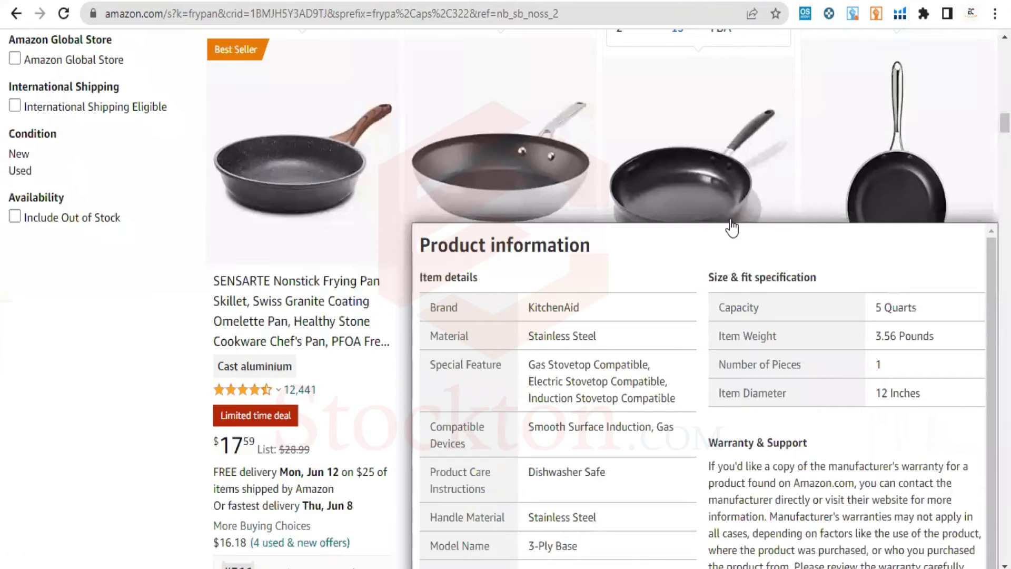
{"action": "scroll", "coordinate": [454, 255], "scroll_direction": "down", "scroll_amount": 8}
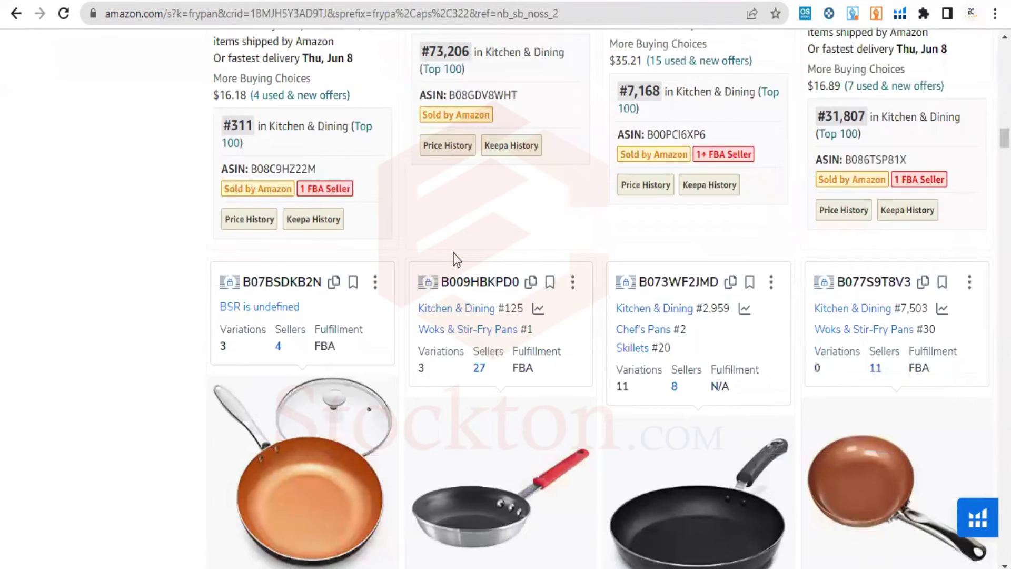
{"action": "scroll", "coordinate": [456, 258], "scroll_direction": "down", "scroll_amount": 4}
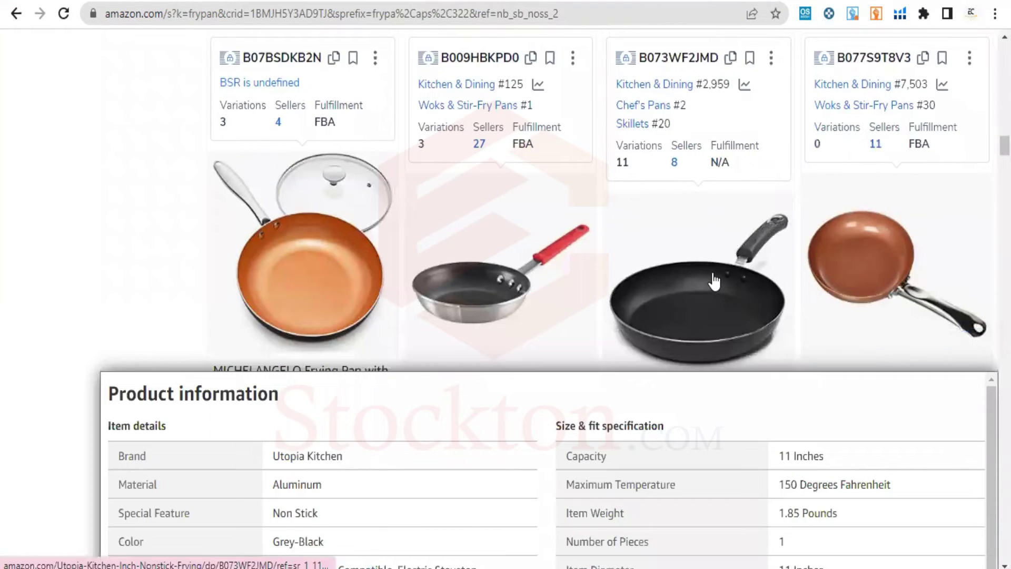
{"action": "left_click", "coordinate": [714, 282]}
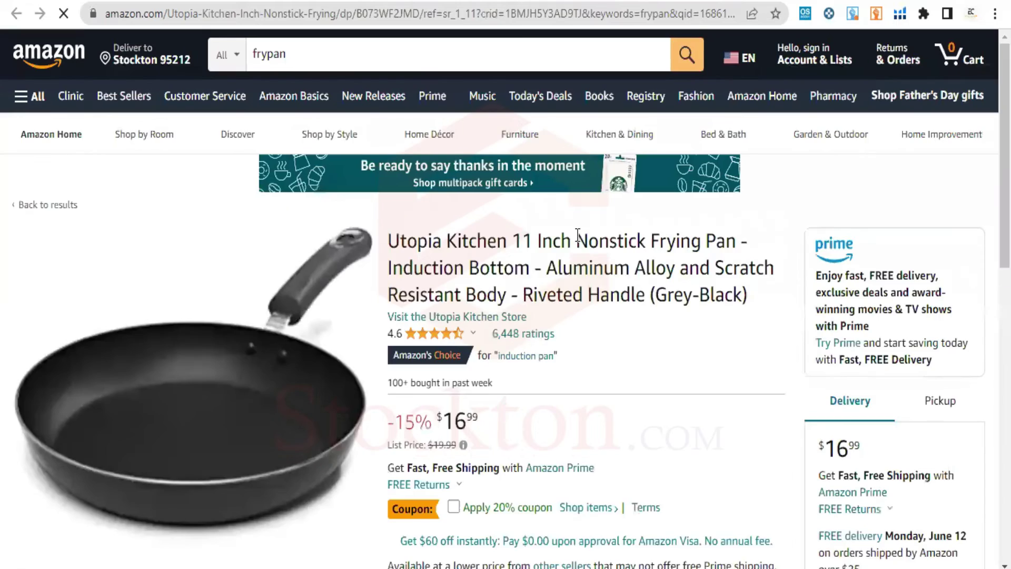
Open the Utopia Kitchen listing's New & Used offers and expand the main offer's shipping and seller details.
{"action": "scroll", "coordinate": [576, 236], "scroll_direction": "down", "scroll_amount": 8}
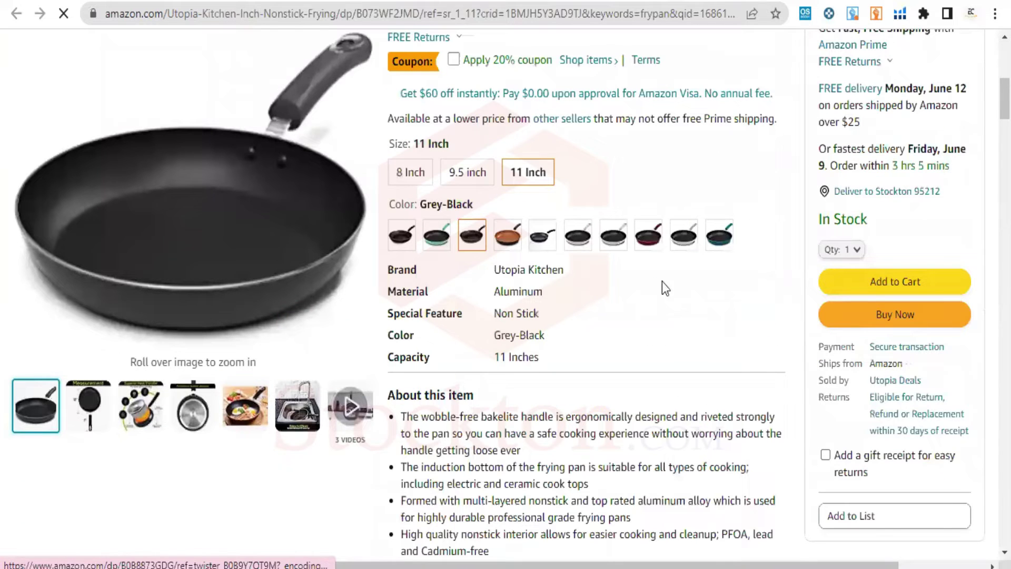
{"action": "scroll", "coordinate": [739, 324], "scroll_direction": "down", "scroll_amount": 4}
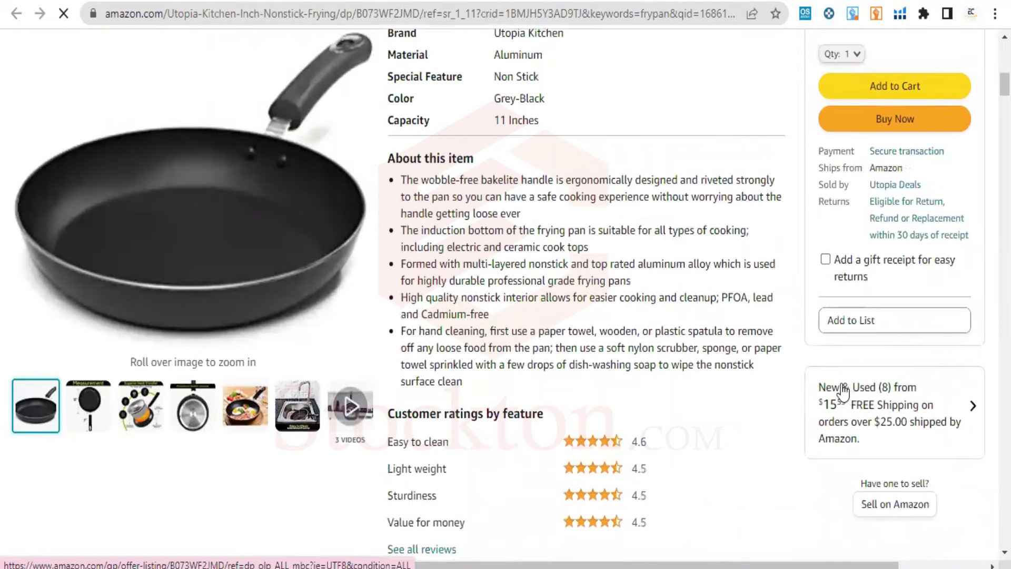
{"action": "left_click", "coordinate": [829, 387]}
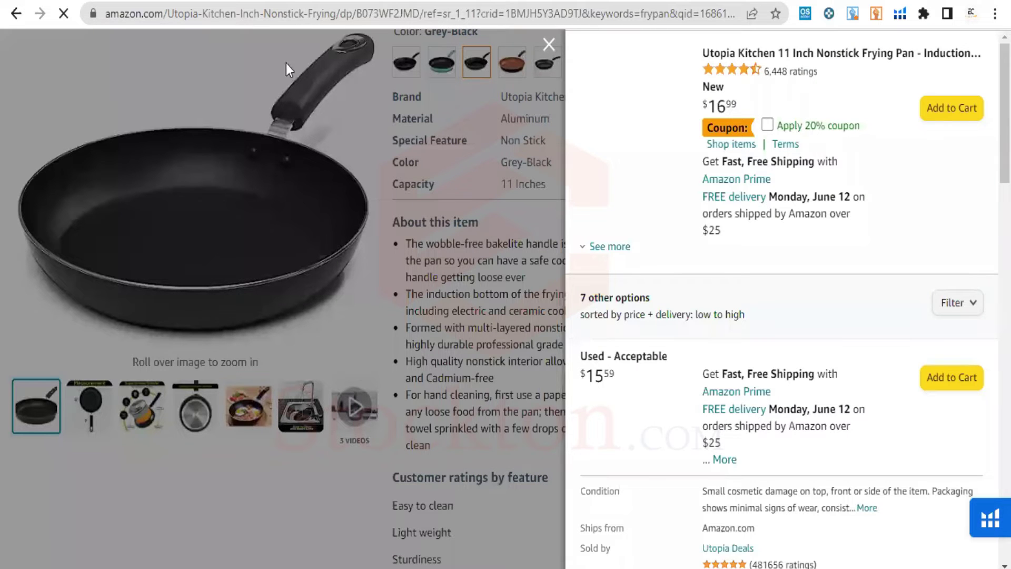
{"action": "left_click", "coordinate": [601, 246]}
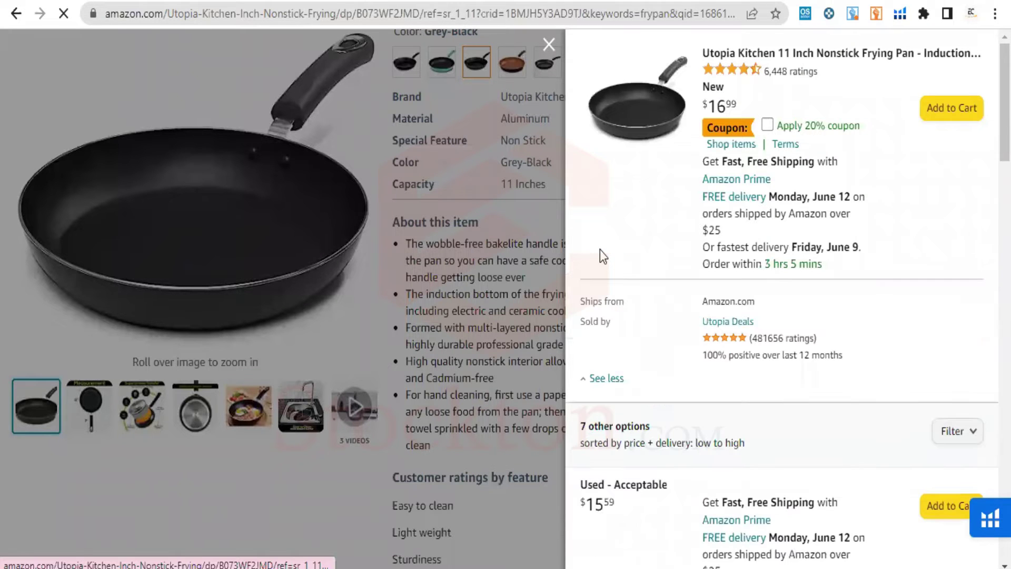
Review the sellers and shippers of the Utopia Kitchen listing's used offers, and close the offer list.
{"action": "scroll", "coordinate": [601, 249], "scroll_direction": "down", "scroll_amount": 5}
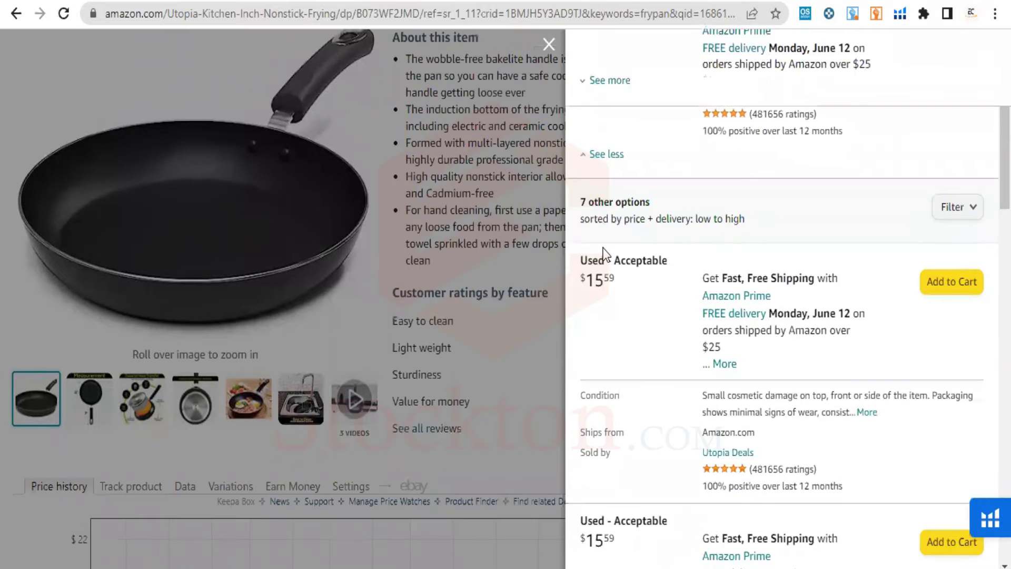
{"action": "scroll", "coordinate": [605, 254], "scroll_direction": "down", "scroll_amount": 2}
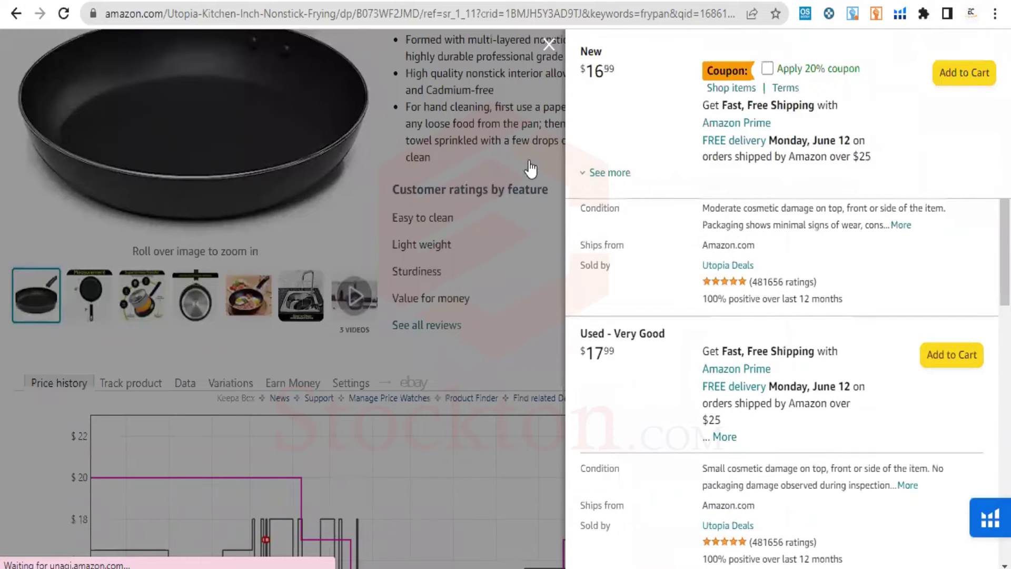
{"action": "left_click", "coordinate": [548, 44]}
{"action": "scroll", "coordinate": [533, 147], "scroll_direction": "up", "scroll_amount": 8}
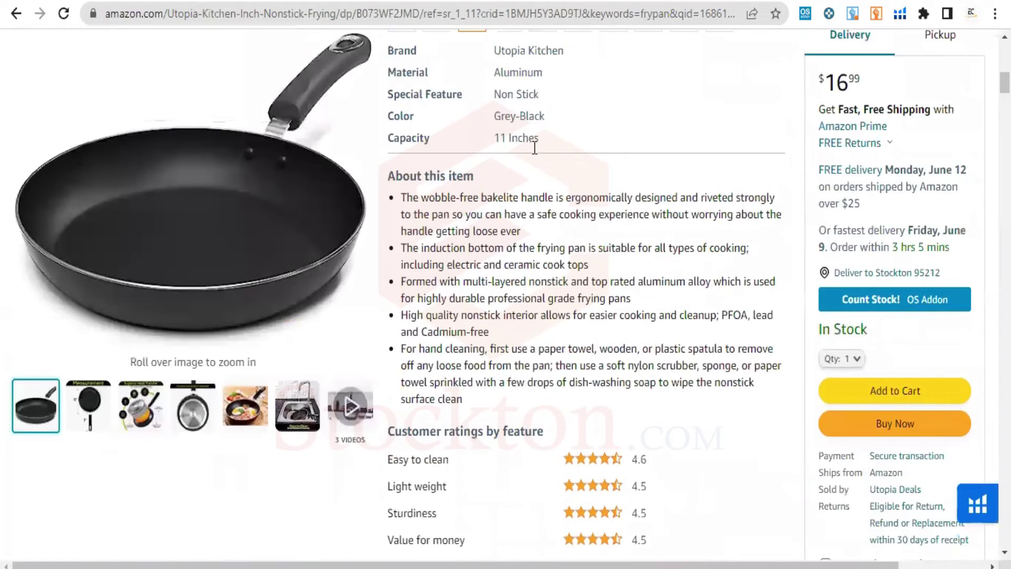
{"action": "scroll", "coordinate": [418, 87], "scroll_direction": "up", "scroll_amount": 2}
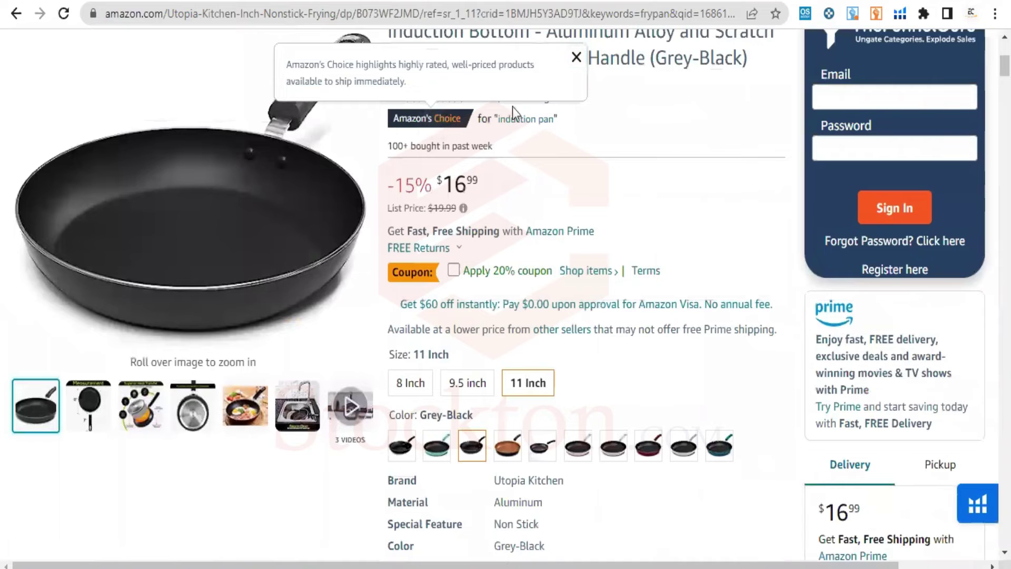
{"action": "scroll", "coordinate": [631, 173], "scroll_direction": "up", "scroll_amount": 2}
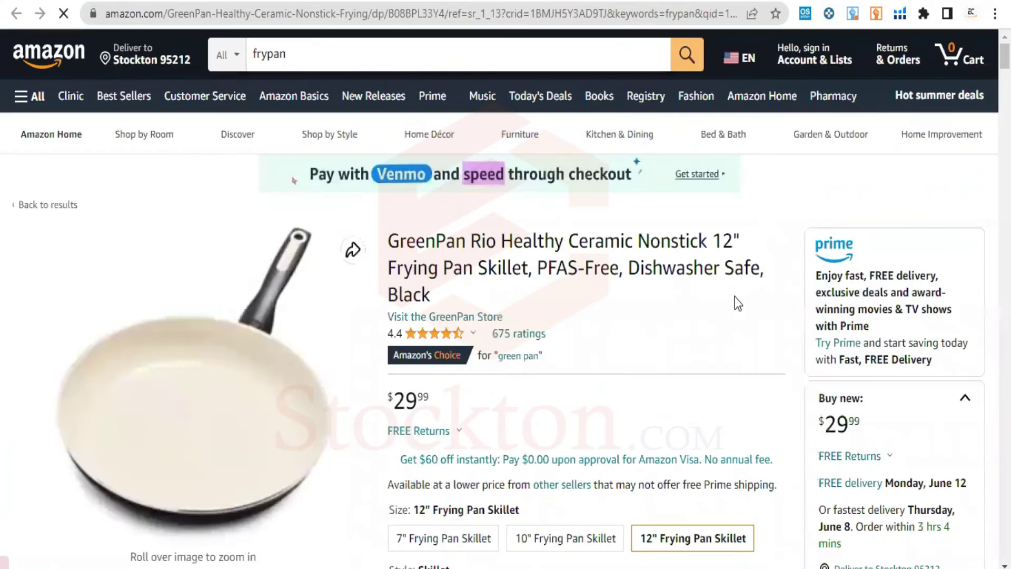
{"action": "scroll", "coordinate": [734, 300], "scroll_direction": "down", "scroll_amount": 6}
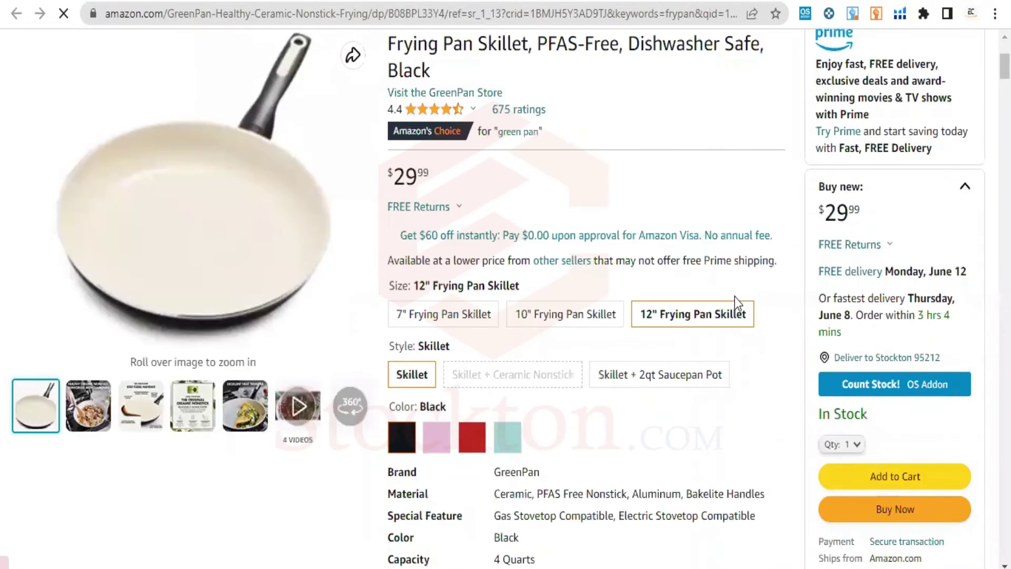
{"action": "scroll", "coordinate": [735, 296], "scroll_direction": "down", "scroll_amount": 8}
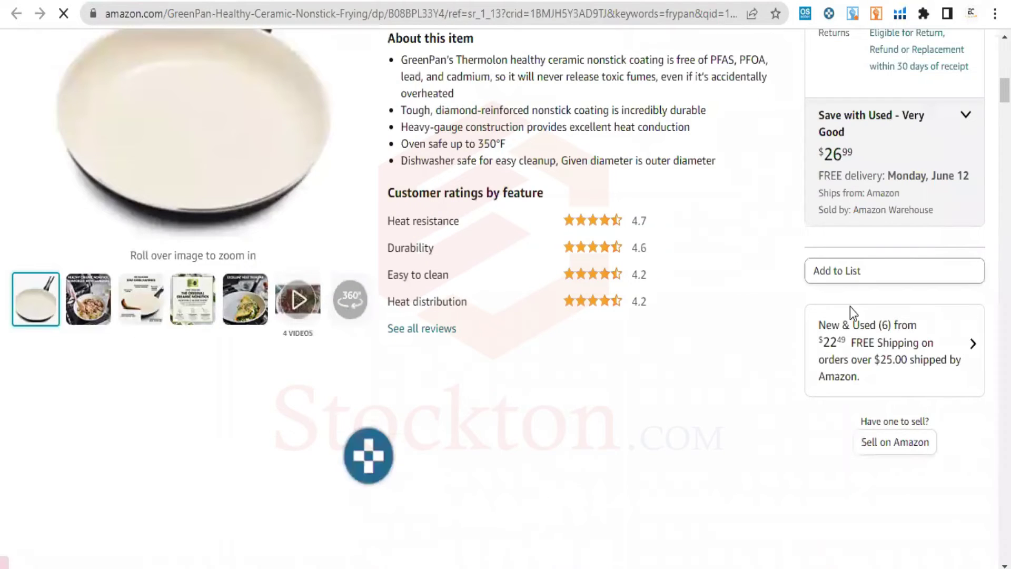
{"action": "scroll", "coordinate": [868, 333], "scroll_direction": "up", "scroll_amount": 1}
{"action": "left_click", "coordinate": [845, 393]}
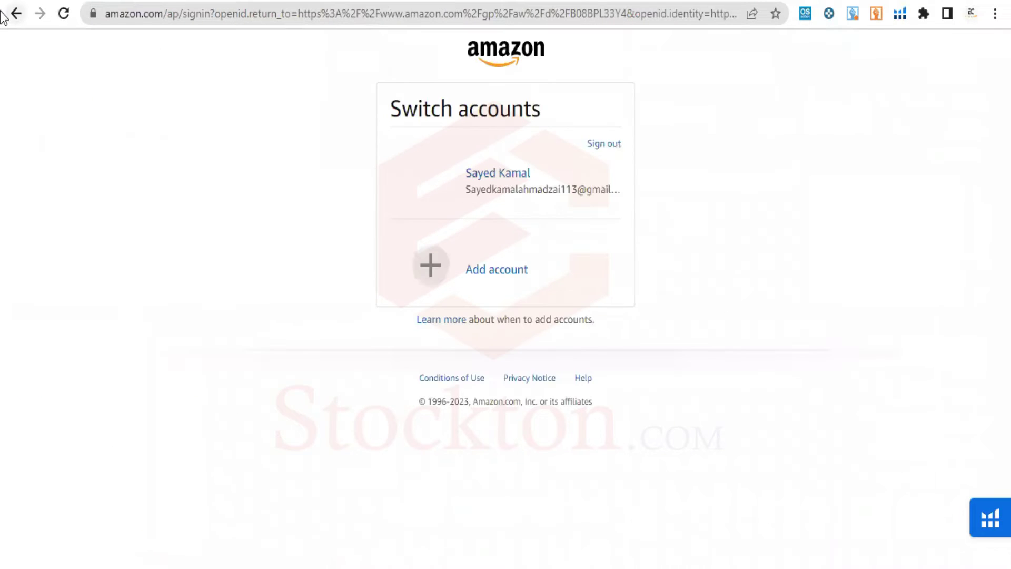
{"action": "left_click", "coordinate": [16, 14]}
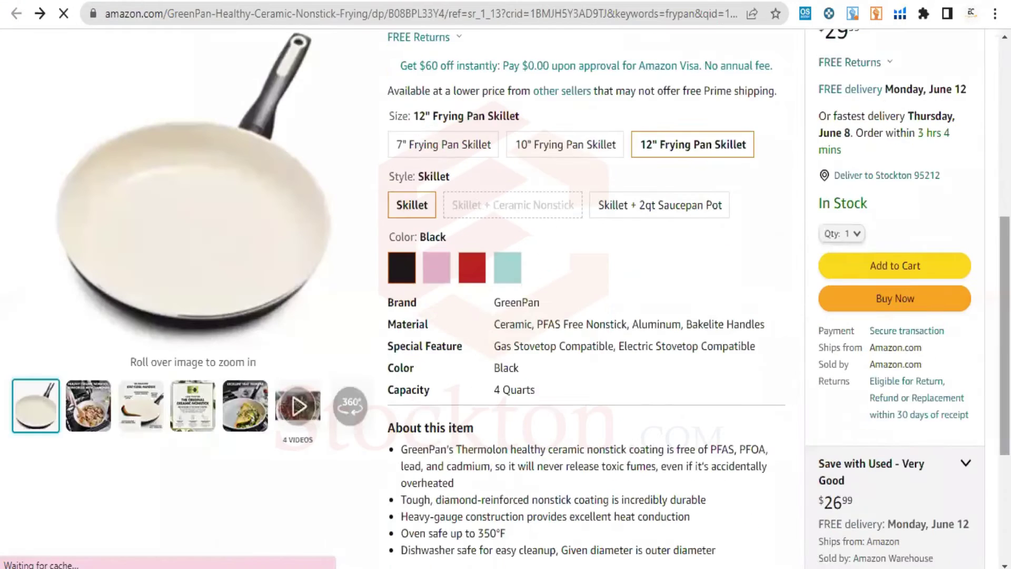
Open the GreenPan 12" frying pan's New & Used offers and review the sellers and shippers of each offer.
{"action": "scroll", "coordinate": [956, 386], "scroll_direction": "down", "scroll_amount": 5}
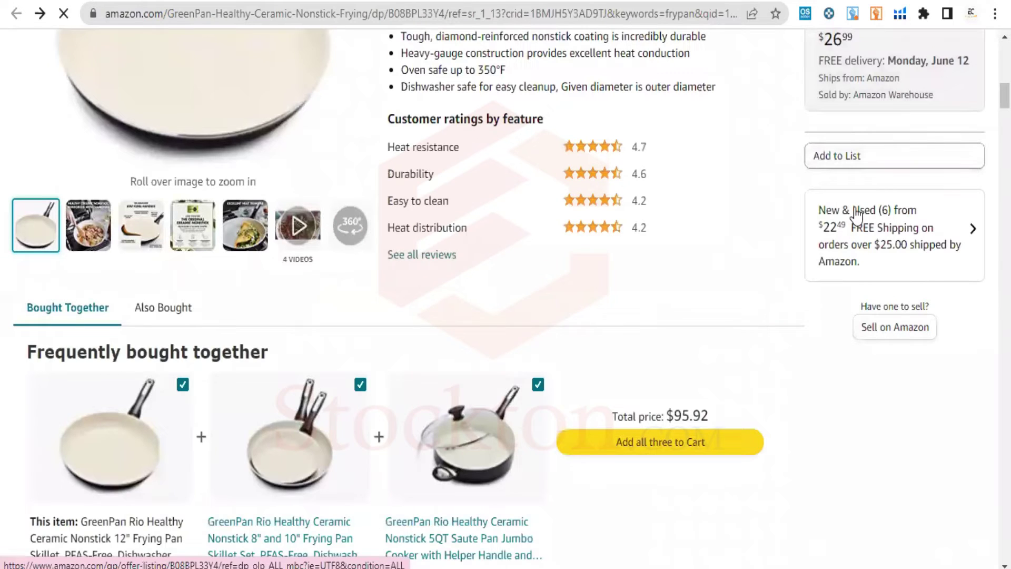
{"action": "scroll", "coordinate": [858, 214], "scroll_direction": "down", "scroll_amount": 1}
{"action": "left_click", "coordinate": [857, 214]}
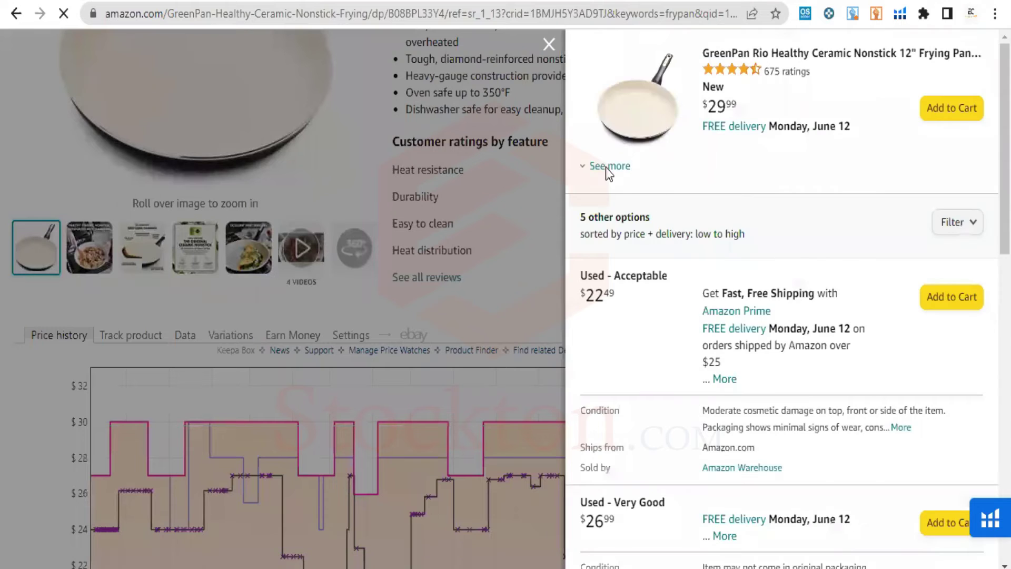
{"action": "left_click", "coordinate": [604, 166]}
{"action": "scroll", "coordinate": [626, 216], "scroll_direction": "down", "scroll_amount": 2}
{"action": "scroll", "coordinate": [652, 236], "scroll_direction": "down", "scroll_amount": 9}
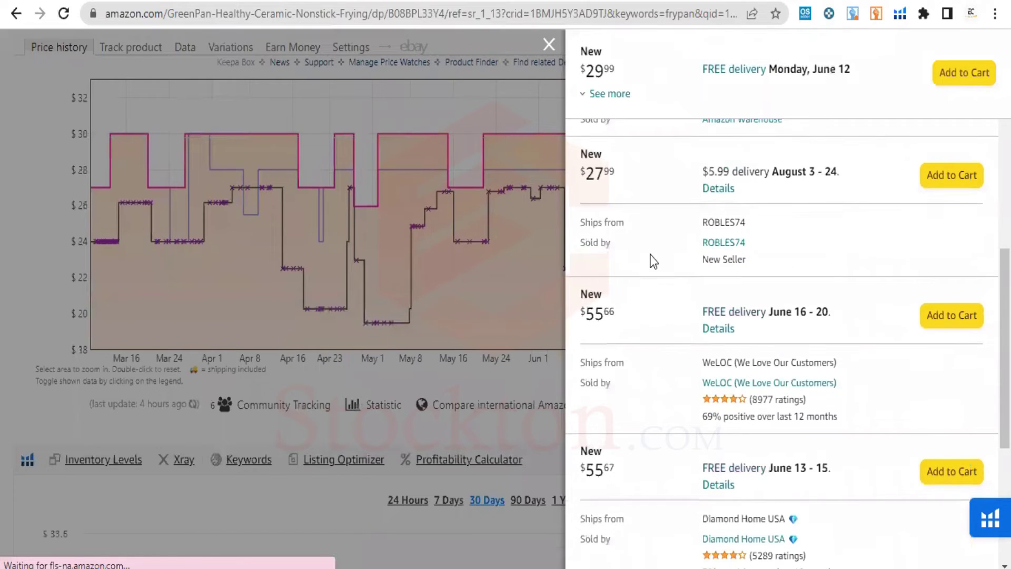
{"action": "scroll", "coordinate": [652, 261], "scroll_direction": "down", "scroll_amount": 8}
Return to the frypan search results and open the OXO Good Grips 8" Frying Pan Skillet listing.
{"action": "key", "text": "alt+Left"}
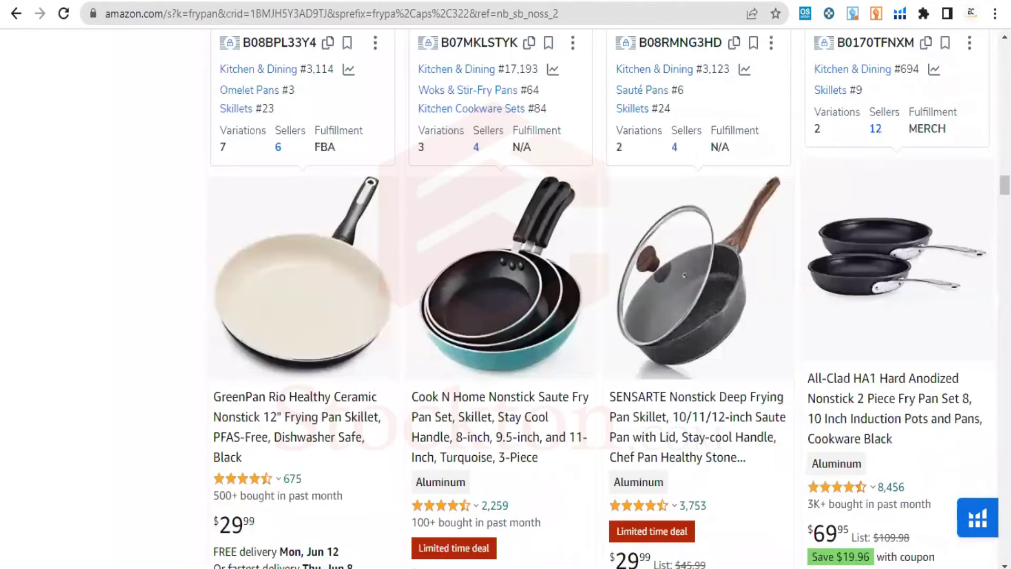
{"action": "scroll", "coordinate": [577, 221], "scroll_direction": "down", "scroll_amount": 8}
{"action": "scroll", "coordinate": [858, 228], "scroll_direction": "down", "scroll_amount": 4}
{"action": "scroll", "coordinate": [956, 254], "scroll_direction": "down", "scroll_amount": 15}
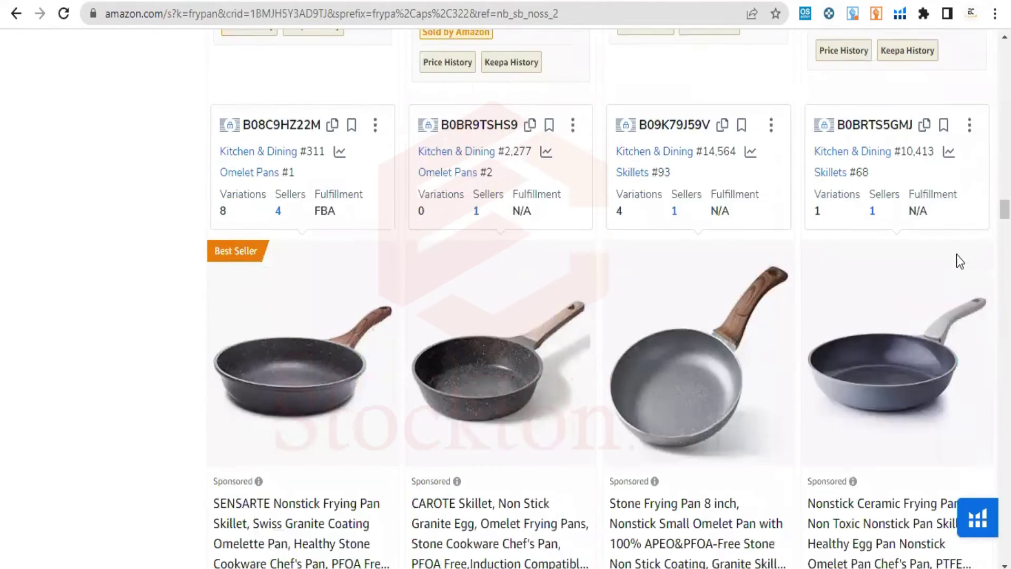
{"action": "scroll", "coordinate": [956, 254], "scroll_direction": "down", "scroll_amount": 2}
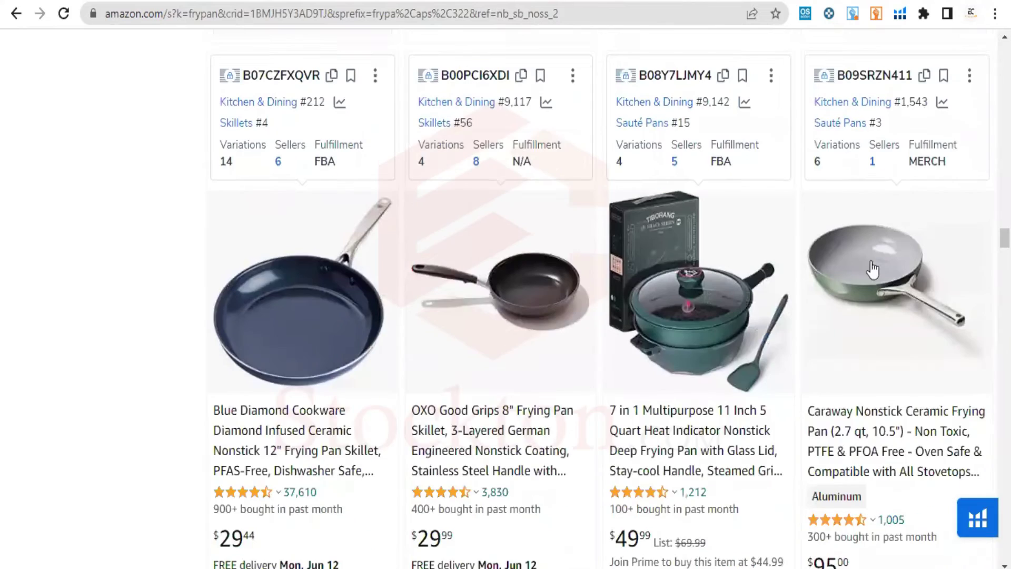
{"action": "left_click", "coordinate": [489, 233]}
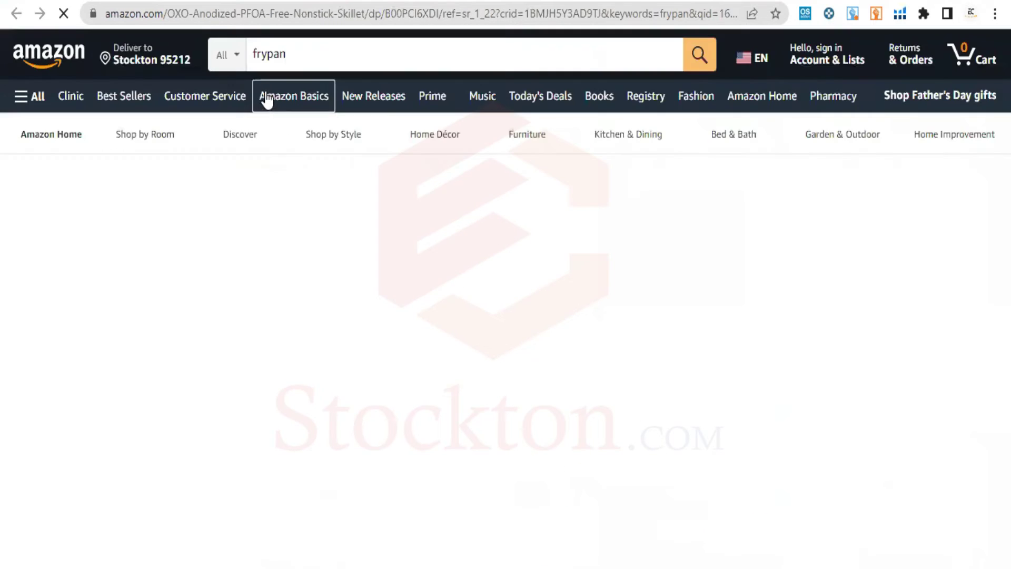
Open the OXO Good Grips 8" listing's New & Used offers and expand the main offer's shipping and seller details.
{"action": "scroll", "coordinate": [709, 278], "scroll_direction": "down", "scroll_amount": 9}
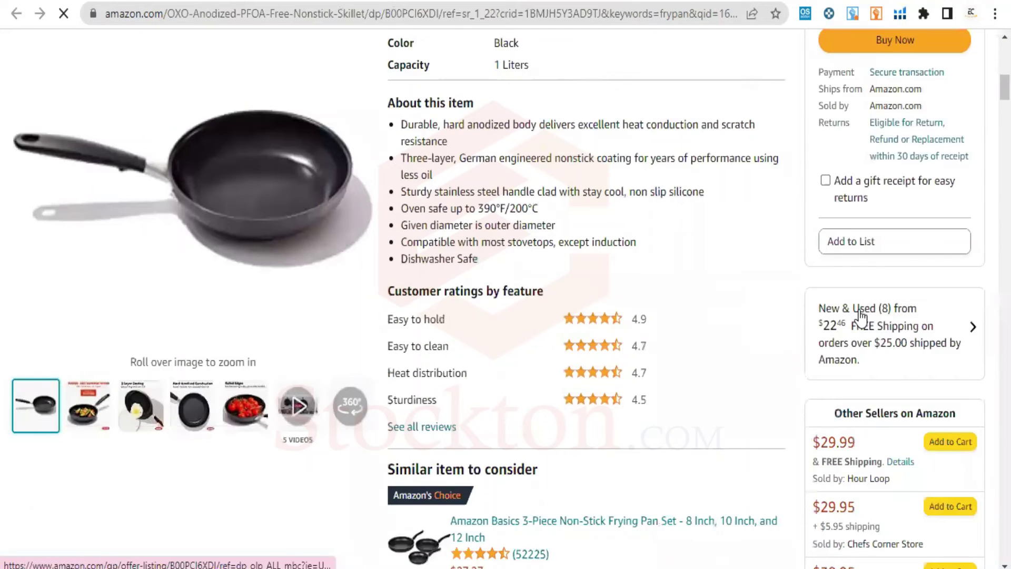
{"action": "scroll", "coordinate": [862, 316], "scroll_direction": "down", "scroll_amount": 1}
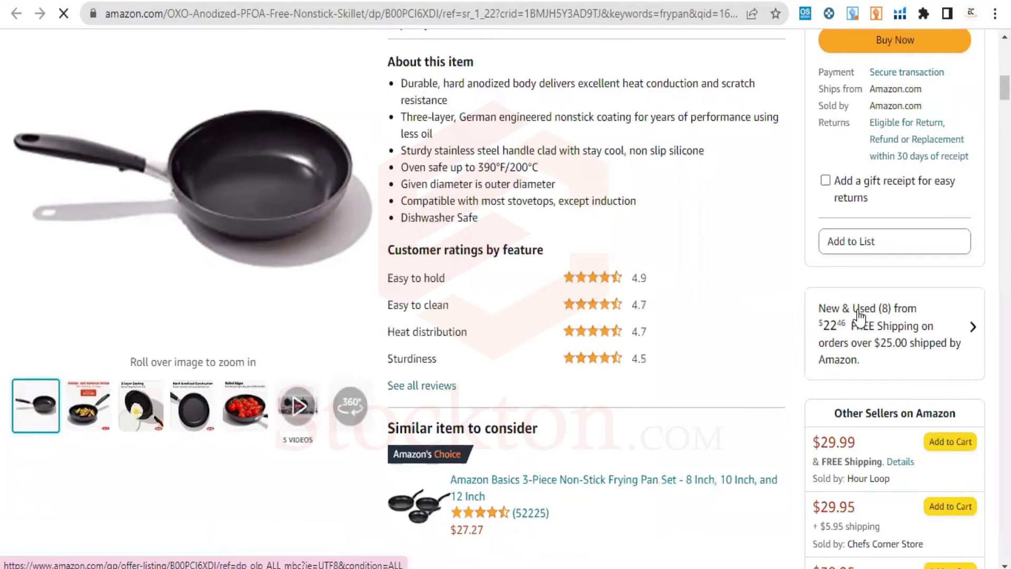
{"action": "left_click", "coordinate": [859, 315]}
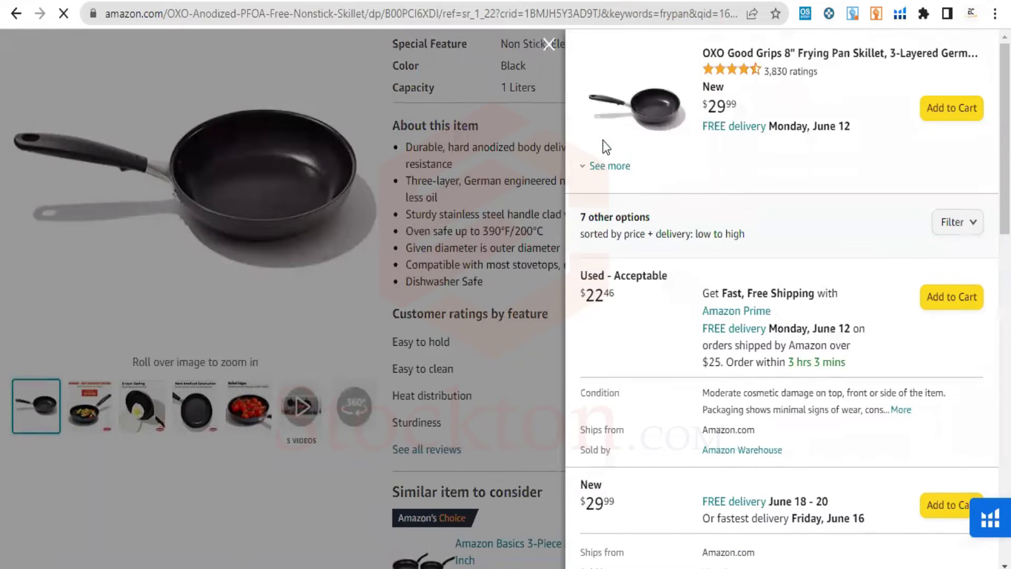
{"action": "left_click", "coordinate": [603, 166]}
Compare the prices, shippers and seller ratings across the other new and used offers on the OXO Good Grips 8" listing.
{"action": "scroll", "coordinate": [606, 191], "scroll_direction": "down", "scroll_amount": 10}
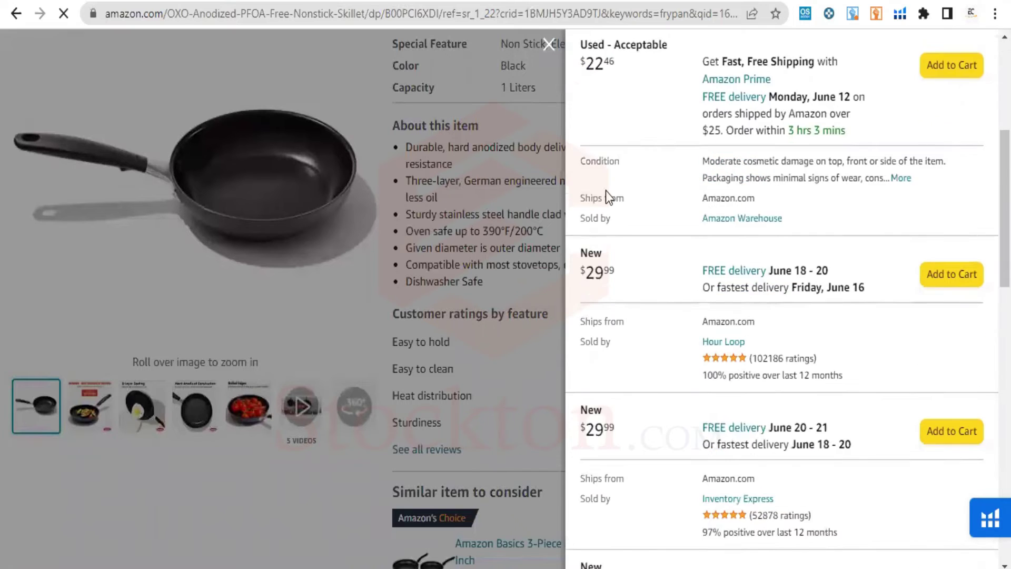
{"action": "scroll", "coordinate": [606, 190], "scroll_direction": "down", "scroll_amount": 2}
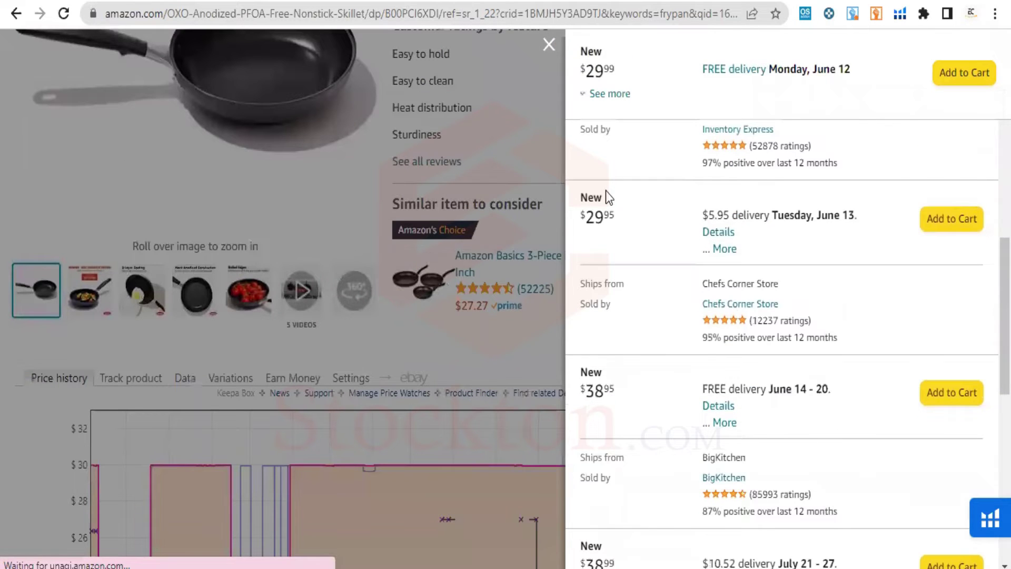
{"action": "scroll", "coordinate": [606, 190], "scroll_direction": "down", "scroll_amount": 6}
{"action": "scroll", "coordinate": [606, 191], "scroll_direction": "down", "scroll_amount": 4}
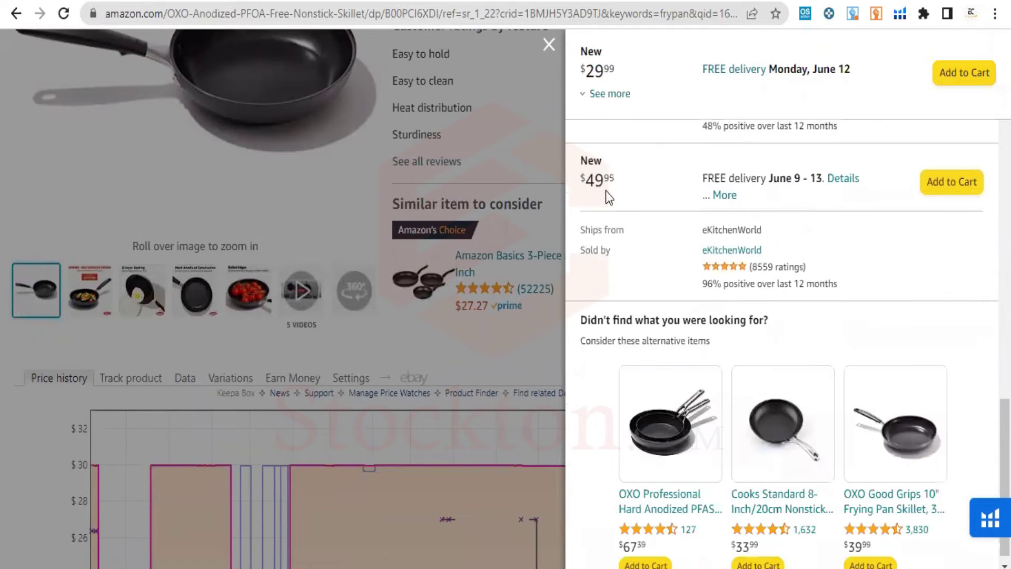
{"action": "scroll", "coordinate": [605, 192], "scroll_direction": "up", "scroll_amount": 6}
{"action": "scroll", "coordinate": [605, 192], "scroll_direction": "up", "scroll_amount": 10}
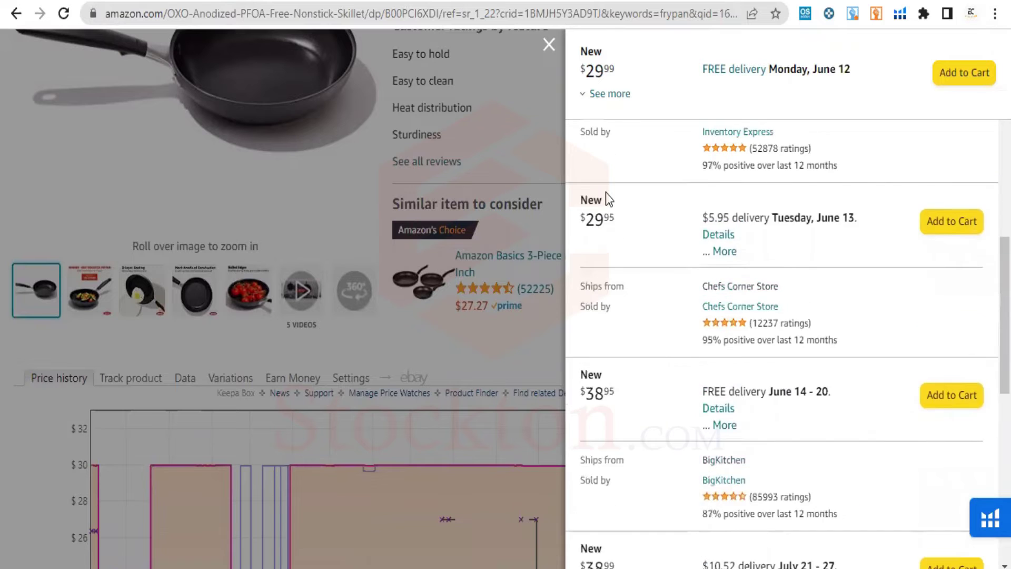
{"action": "scroll", "coordinate": [606, 192], "scroll_direction": "up", "scroll_amount": 6}
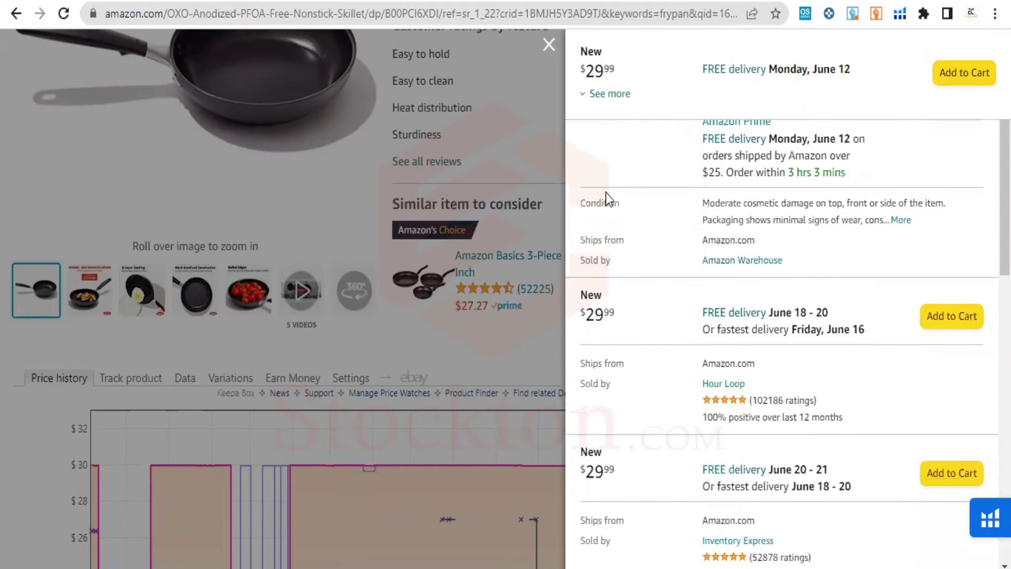
{"action": "scroll", "coordinate": [605, 192], "scroll_direction": "down", "scroll_amount": 5}
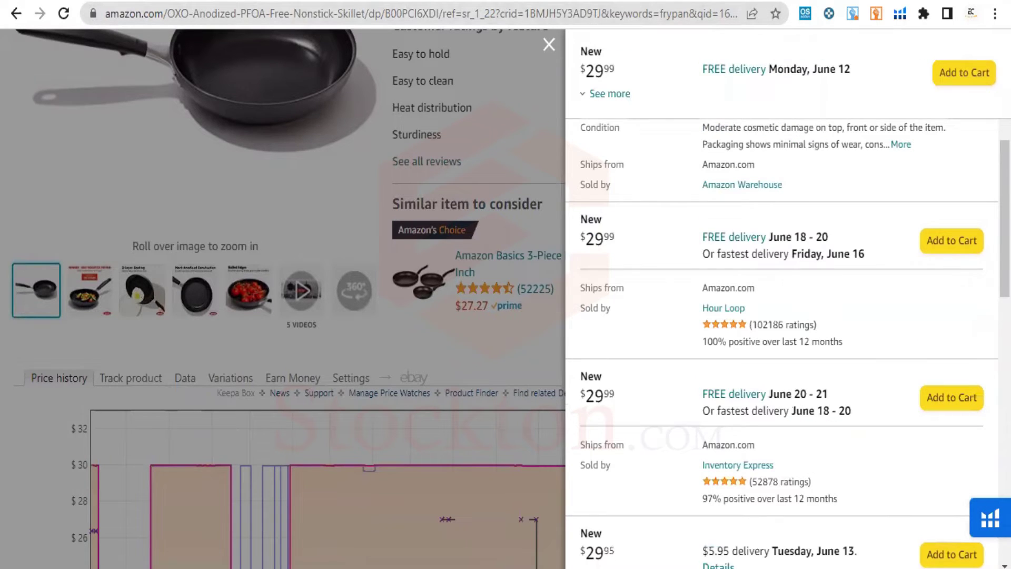
Go back to the frypan search results and open the Caannasweis nonstick omelette skillet listing.
{"action": "key", "text": "alt+Left"}
{"action": "scroll", "coordinate": [229, 167], "scroll_direction": "down", "scroll_amount": 10}
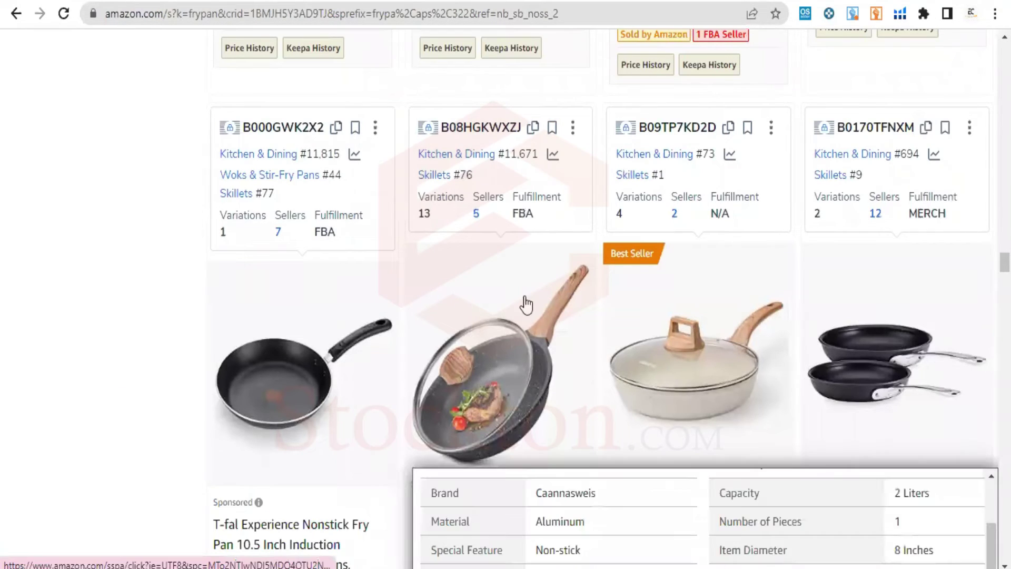
{"action": "left_click", "coordinate": [496, 297]}
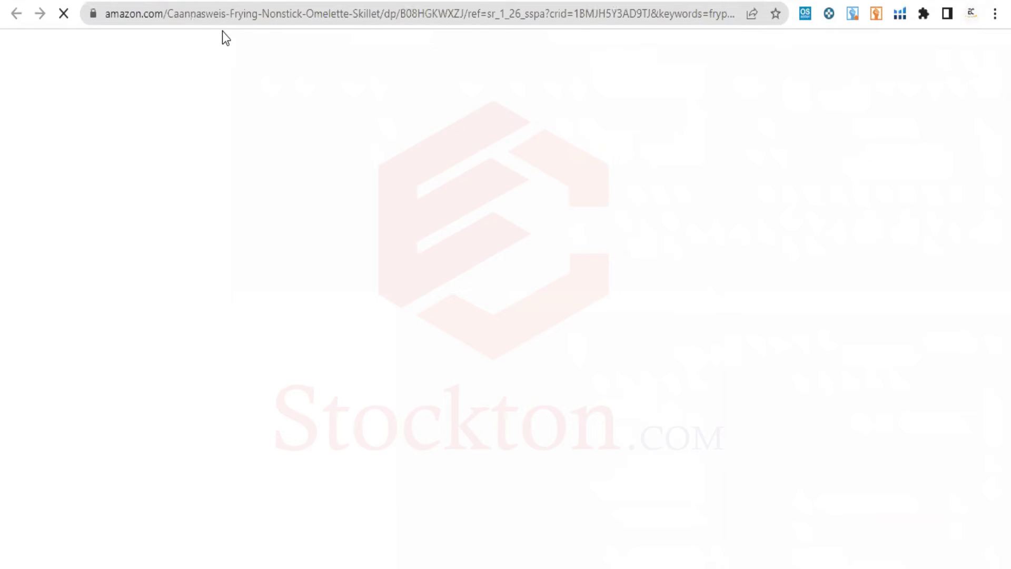
Open the Caannasweis listing's New & Used offers and review the shipper and seller of the main and used offers.
{"action": "scroll", "coordinate": [591, 287], "scroll_direction": "down", "scroll_amount": 15}
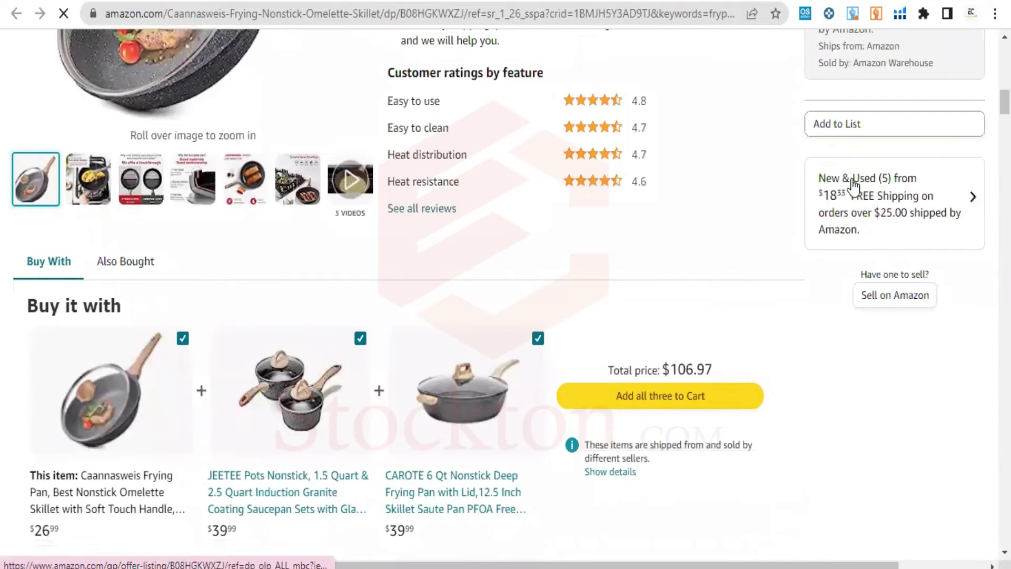
{"action": "scroll", "coordinate": [855, 195], "scroll_direction": "down", "scroll_amount": 1}
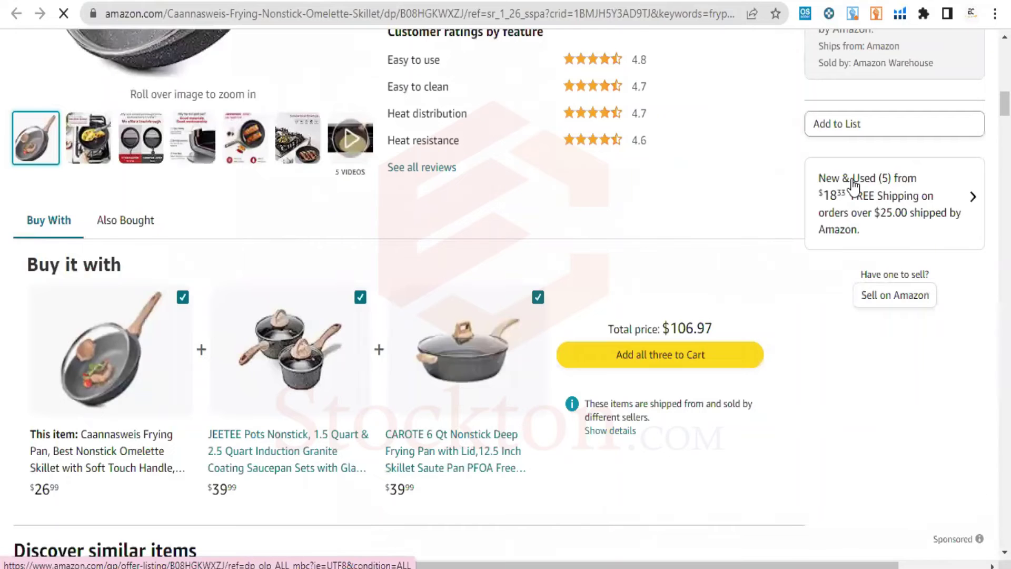
{"action": "left_click", "coordinate": [853, 181]}
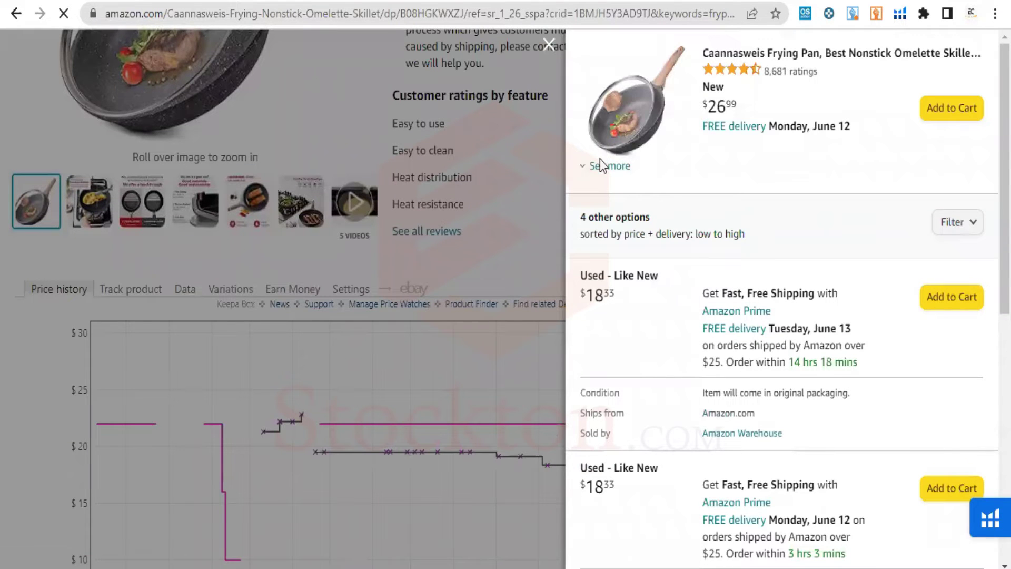
{"action": "left_click", "coordinate": [600, 167]}
{"action": "scroll", "coordinate": [601, 182], "scroll_direction": "down", "scroll_amount": 5}
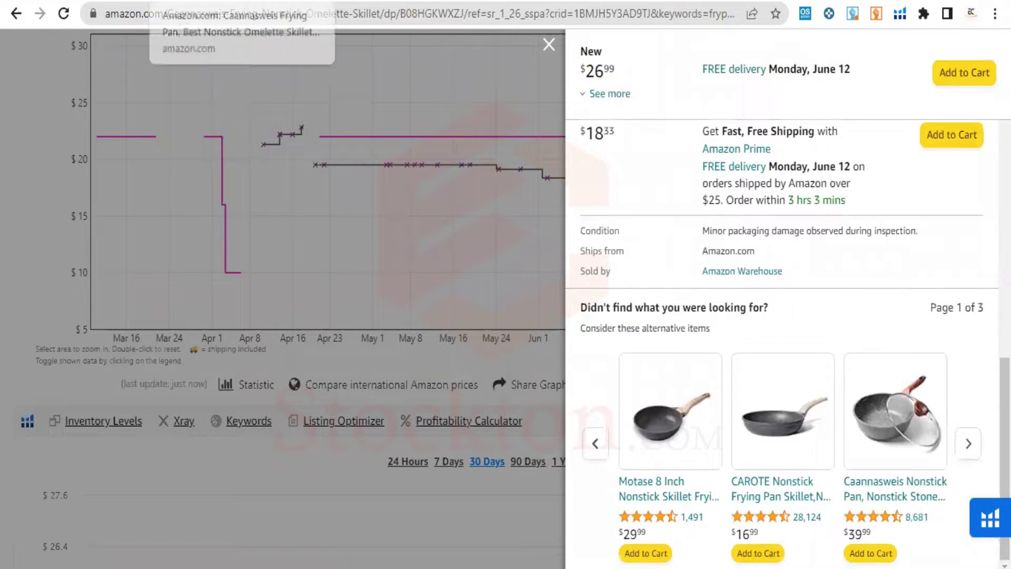
Return to the frypan search results and examine the seller counts and fulfillment types of the remaining listings.
{"action": "left_click", "coordinate": [215, 2]}
{"action": "scroll", "coordinate": [160, 247], "scroll_direction": "down", "scroll_amount": 15}
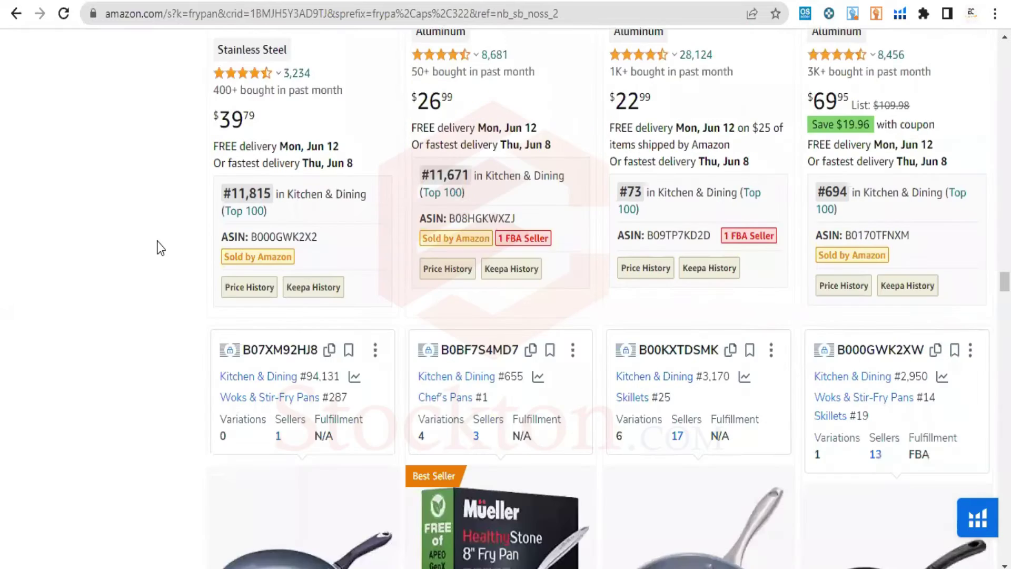
{"action": "scroll", "coordinate": [160, 247], "scroll_direction": "up", "scroll_amount": 17}
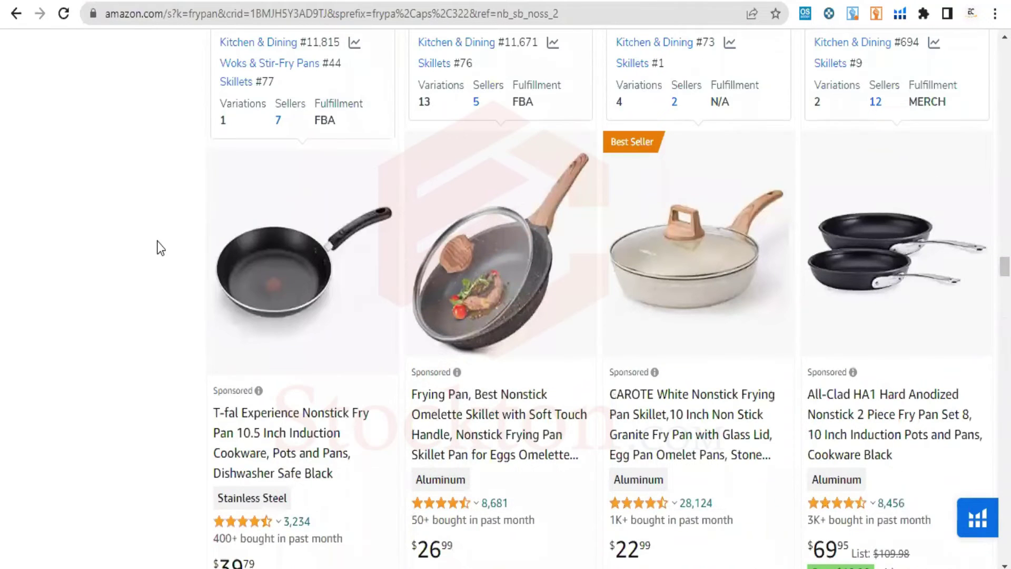
{"action": "scroll", "coordinate": [573, 298], "scroll_direction": "down", "scroll_amount": 12}
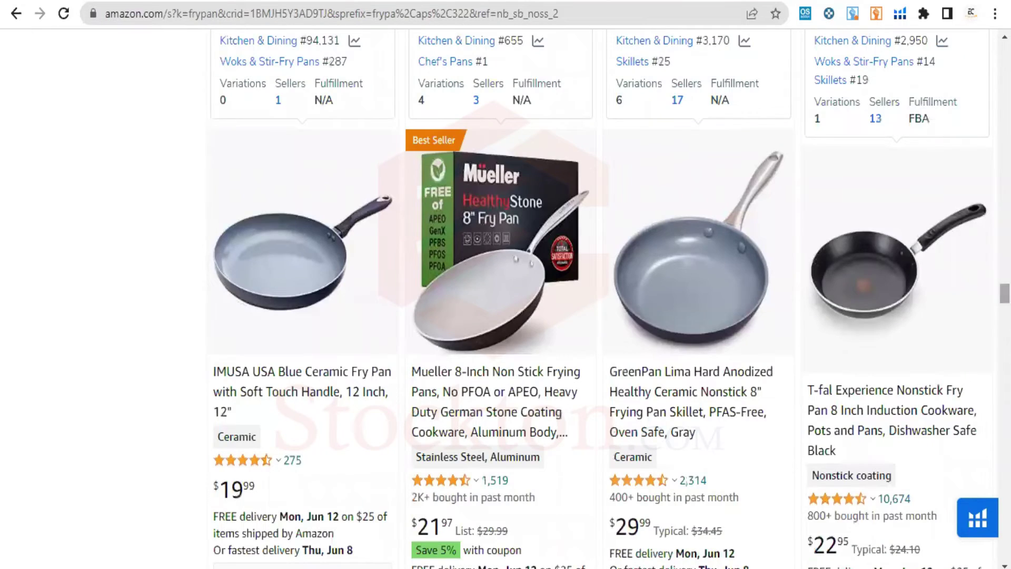
Reload the results page and search Amazon for "spatula".
{"action": "key", "text": "F5"}
{"action": "left_click", "coordinate": [323, 55]}
{"action": "type", "text": "spar"}
{"action": "key", "text": "BackSpace"}
{"action": "key", "text": "BackSpace"}
{"action": "key", "text": "BackSpace"}
{"action": "type", "text": "patu"}
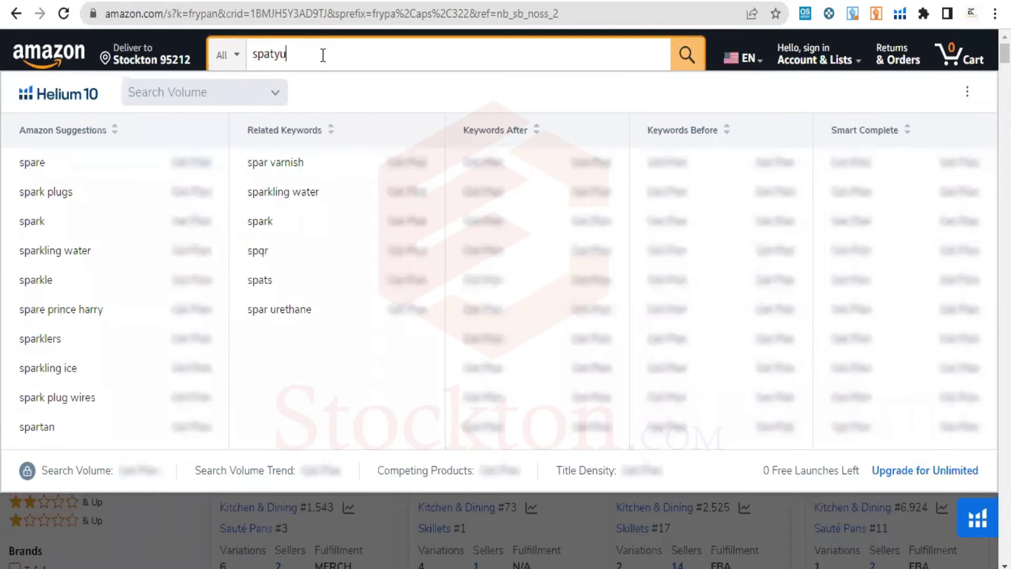
{"action": "type", "text": "la"}
{"action": "key", "text": "Return"}
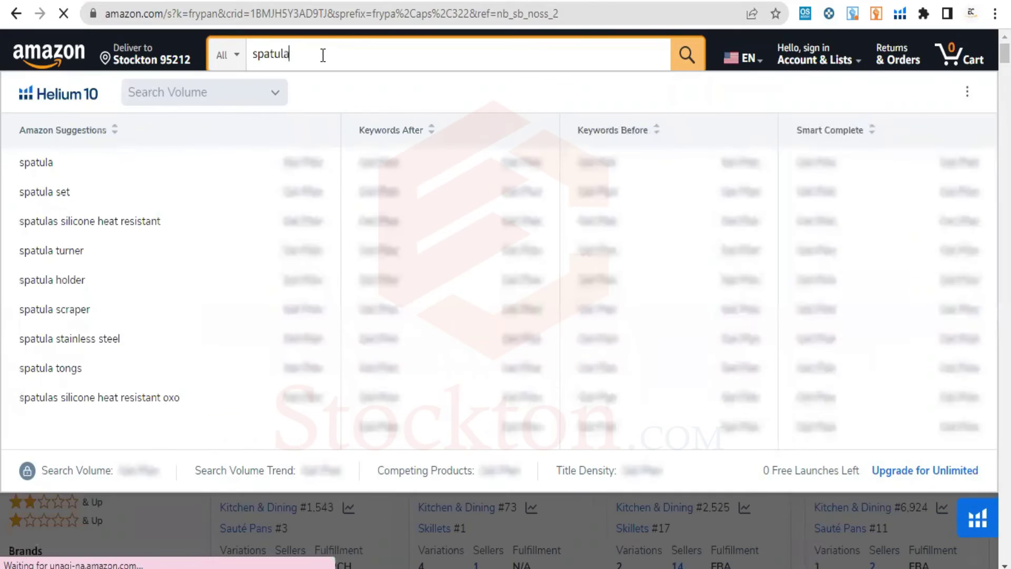
Browse the spatula search results and open the offer list of the Chef Craft 12510 Turner listing.
{"action": "scroll", "coordinate": [367, 150], "scroll_direction": "down", "scroll_amount": 5}
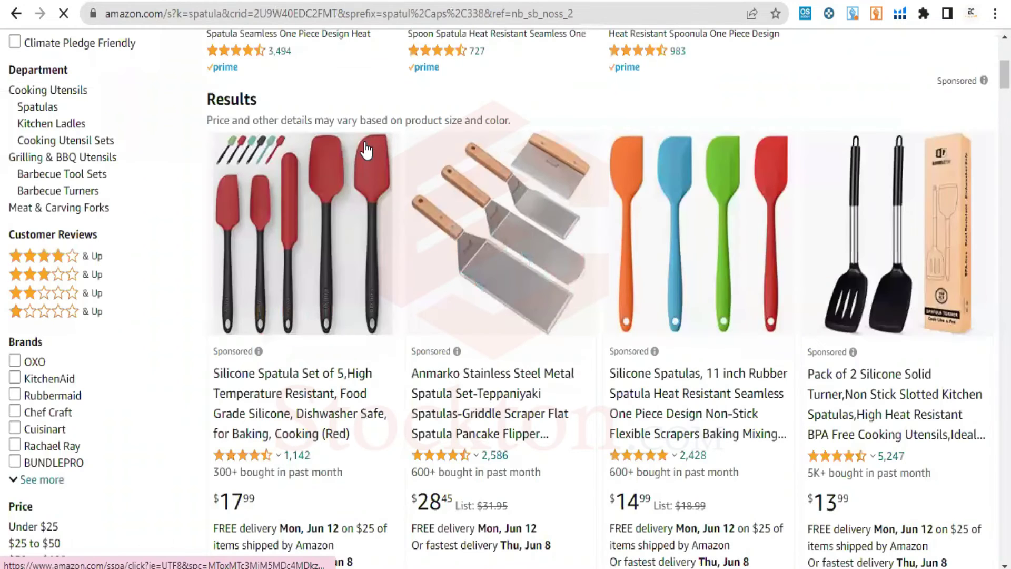
{"action": "scroll", "coordinate": [368, 152], "scroll_direction": "down", "scroll_amount": 10}
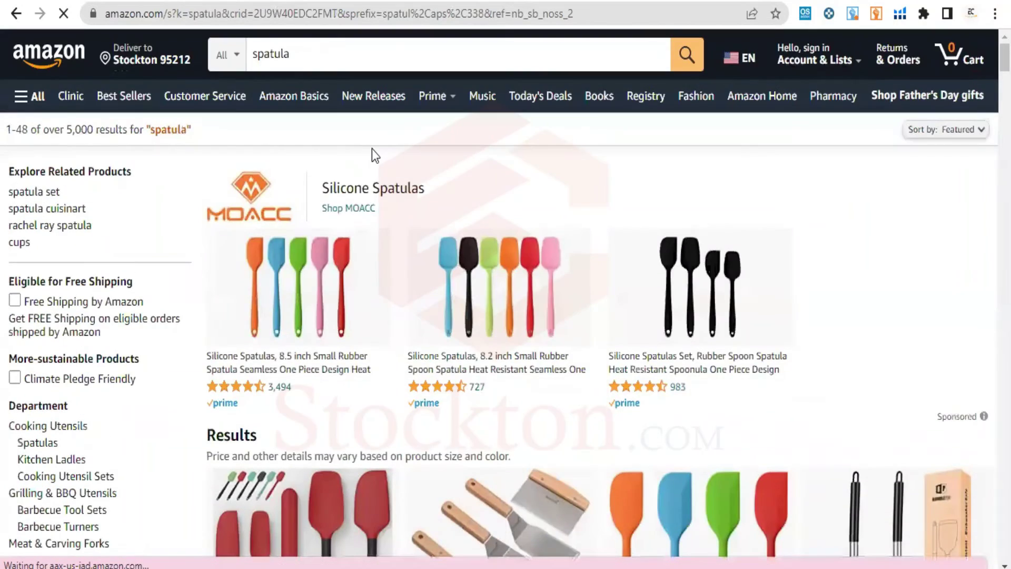
{"action": "scroll", "coordinate": [377, 151], "scroll_direction": "down", "scroll_amount": 5}
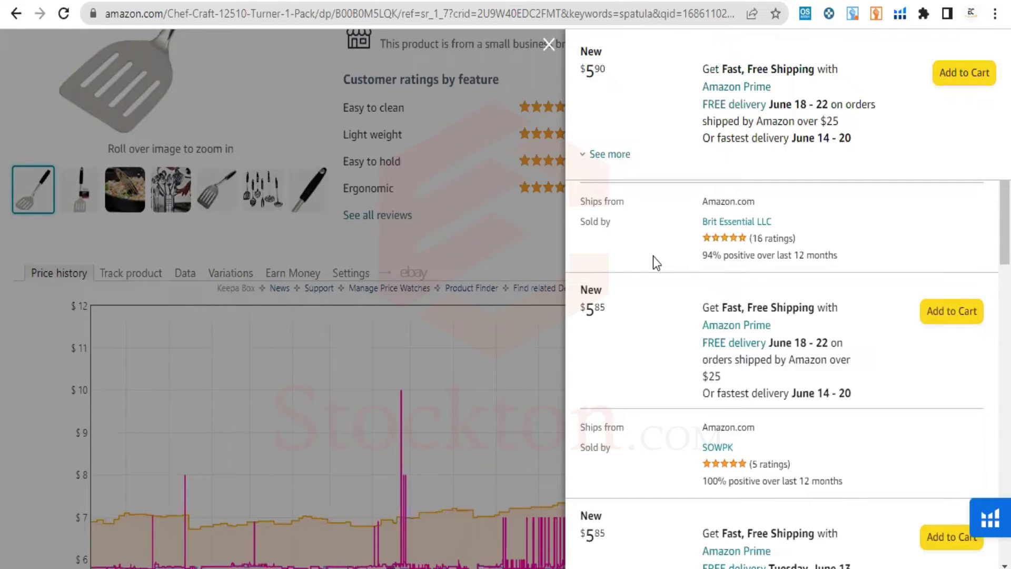
Expand the main Chef Craft turner offer's details and compare the shippers, sellers and ratings of the other new offers.
{"action": "left_click", "coordinate": [606, 154]}
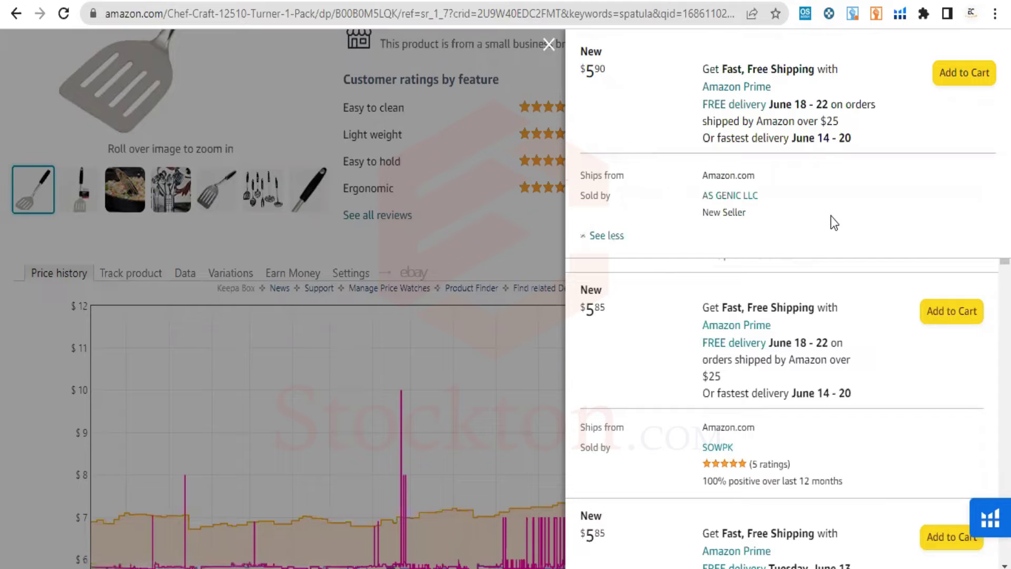
{"action": "scroll", "coordinate": [834, 223], "scroll_direction": "up", "scroll_amount": 3, "text": "ctrl"}
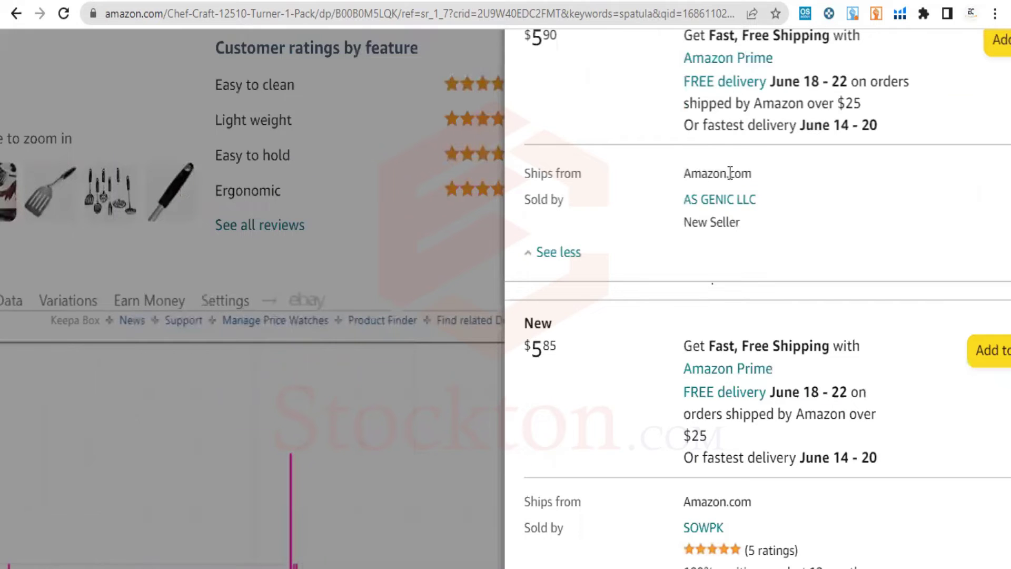
{"action": "scroll", "coordinate": [733, 196], "scroll_direction": "down", "scroll_amount": 2}
{"action": "scroll", "coordinate": [738, 298], "scroll_direction": "down", "scroll_amount": 2}
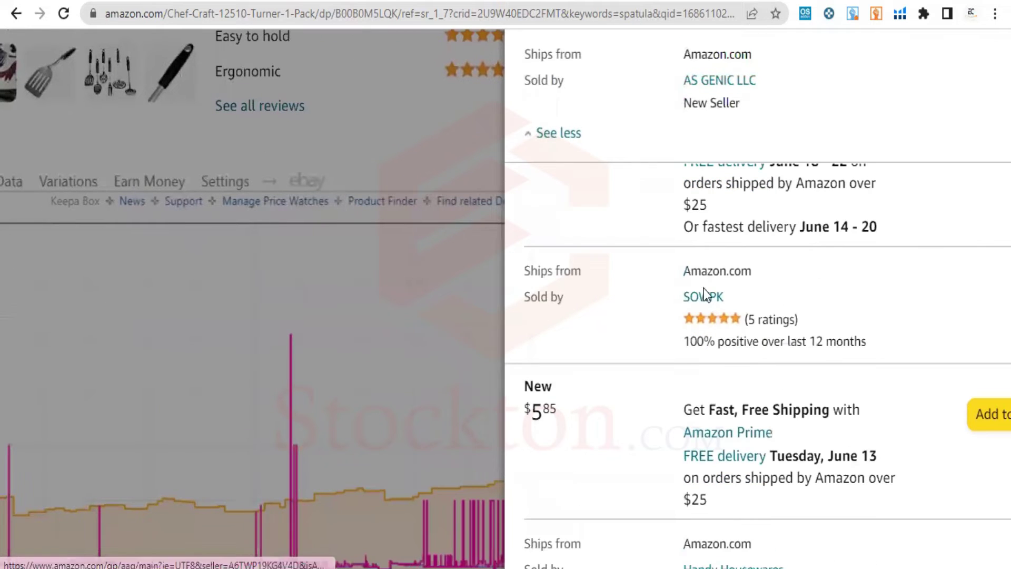
{"action": "scroll", "coordinate": [535, 295], "scroll_direction": "down", "scroll_amount": 8}
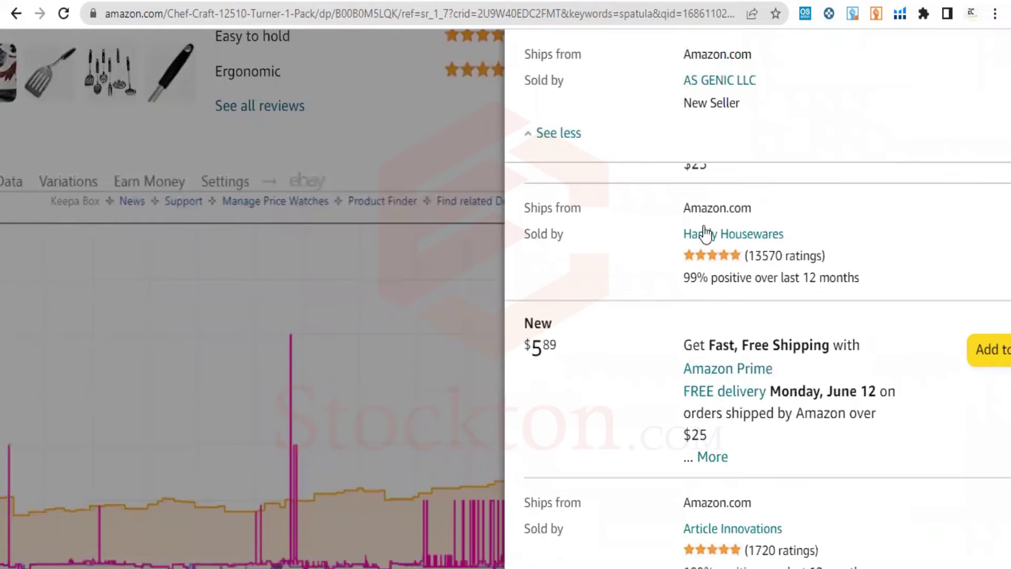
{"action": "scroll", "coordinate": [848, 293], "scroll_direction": "down", "scroll_amount": 5}
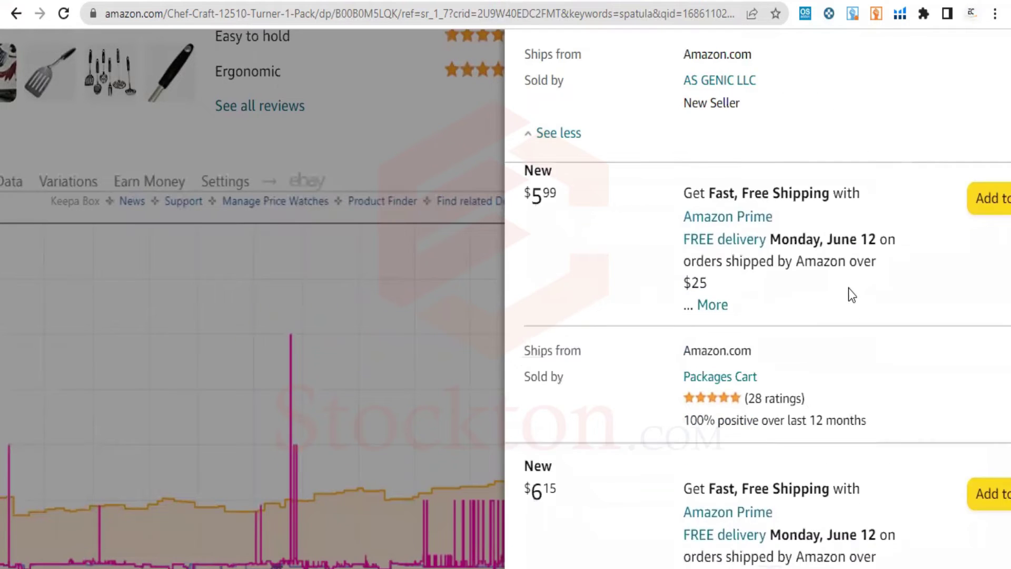
Check the shippers, sellers and ratings of the remaining new offers for the Chef Craft turner.
{"action": "scroll", "coordinate": [887, 260], "scroll_direction": "down", "scroll_amount": 5}
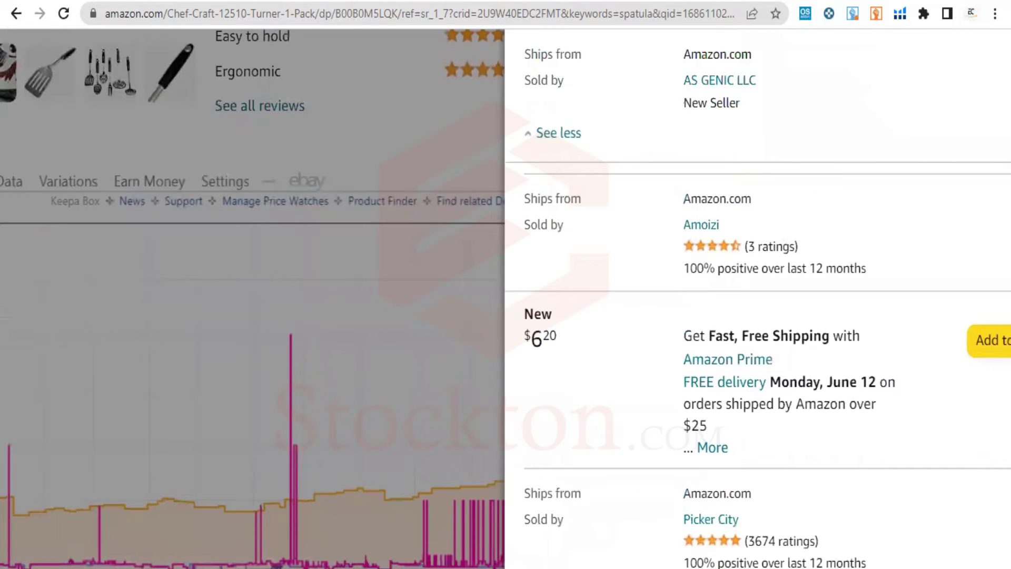
{"action": "scroll", "coordinate": [868, 293], "scroll_direction": "down", "scroll_amount": 2}
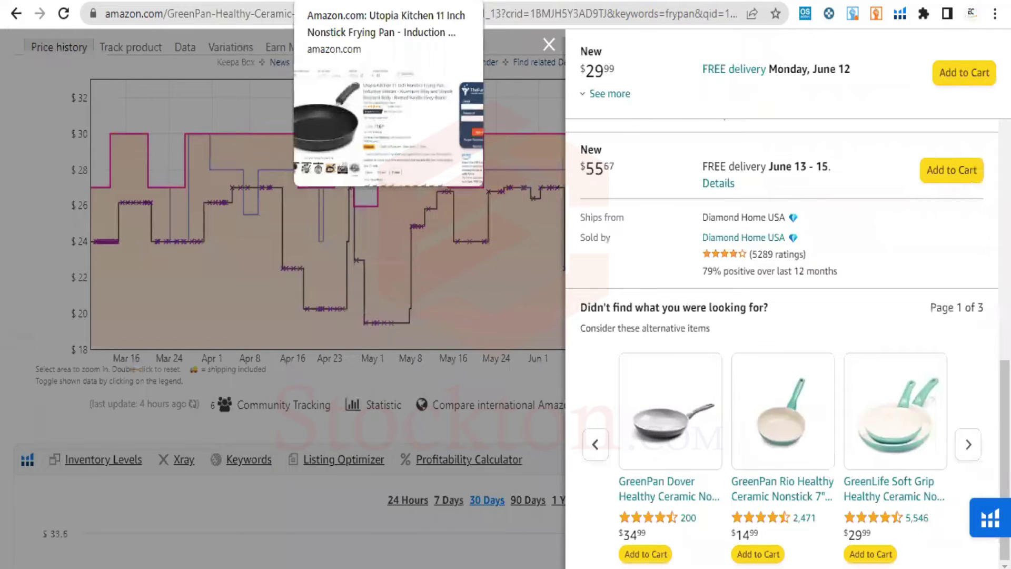
Switch to the Utopia Kitchen 11 Inch frying pan listing, open its offer list and expand the main offer's details.
{"action": "key", "text": "ctrl+Tab"}
{"action": "key", "text": "ctrl+shift+Tab"}
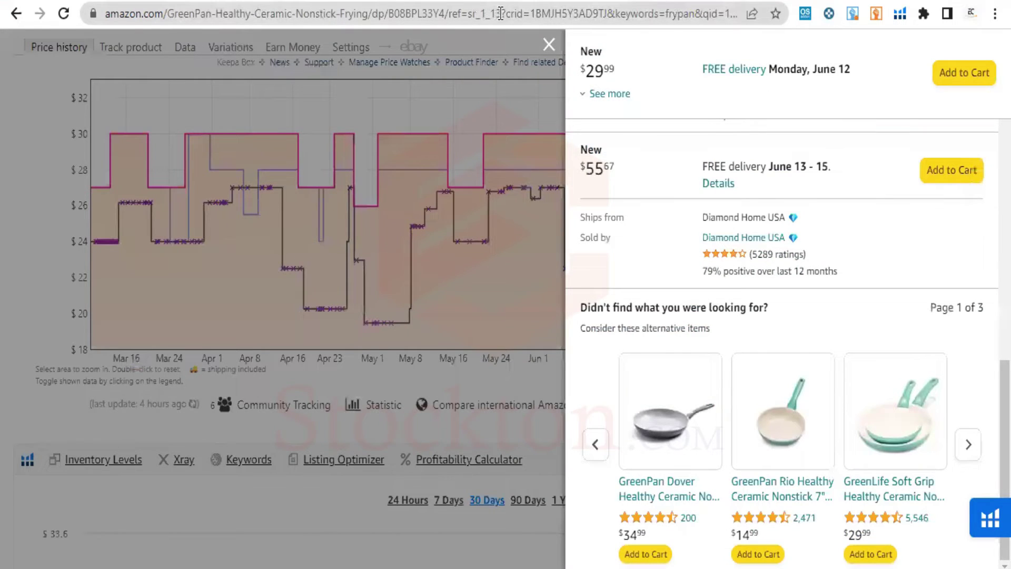
{"action": "key", "text": "ctrl+Tab"}
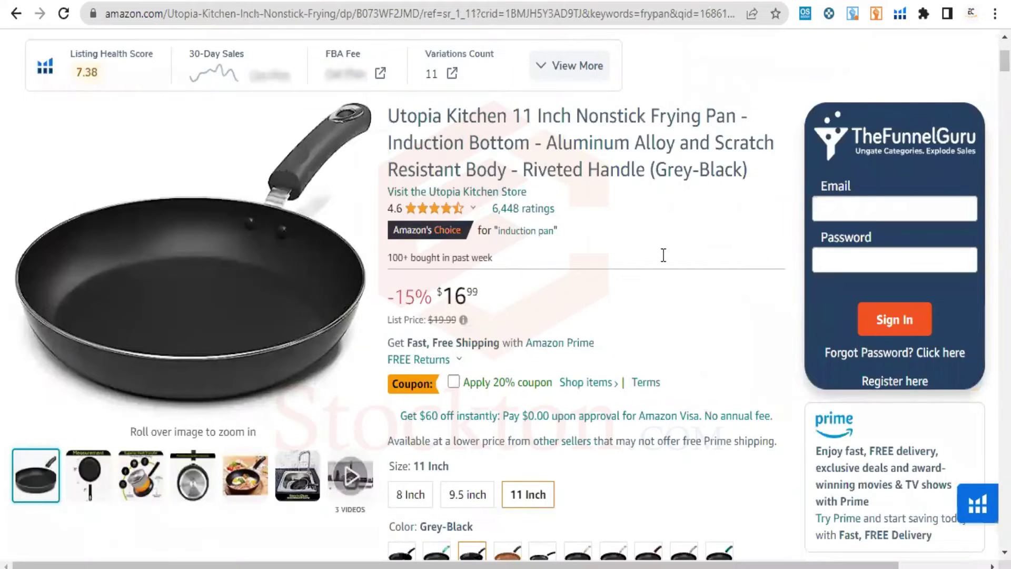
{"action": "scroll", "coordinate": [662, 253], "scroll_direction": "down", "scroll_amount": 15}
{"action": "scroll", "coordinate": [765, 324], "scroll_direction": "down", "scroll_amount": 2}
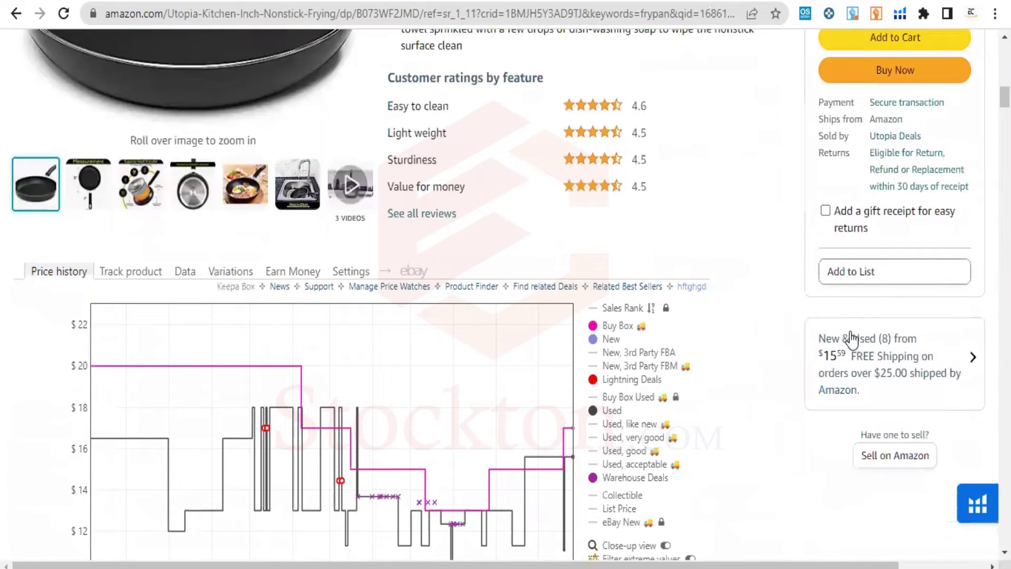
{"action": "left_click", "coordinate": [832, 338]}
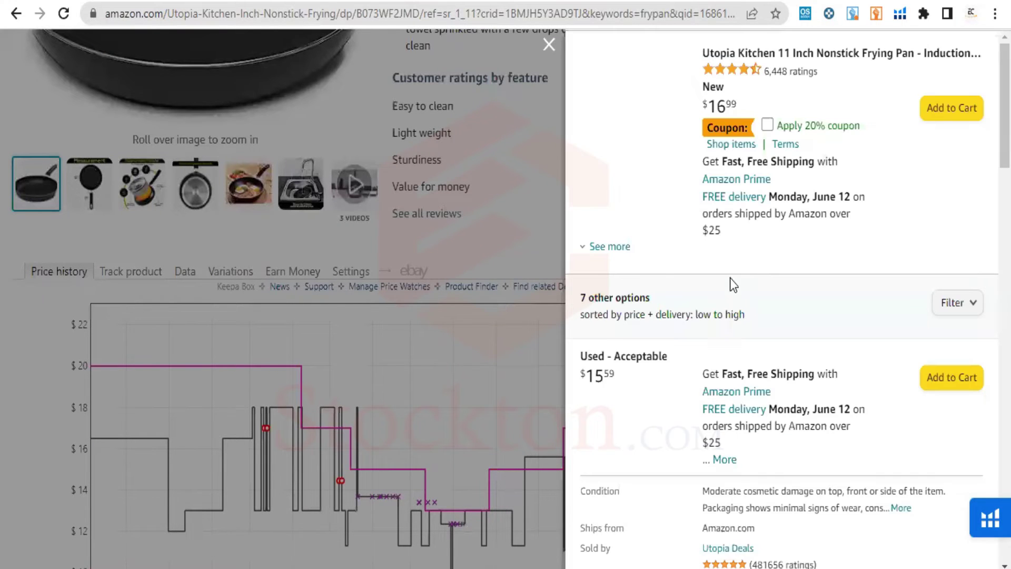
{"action": "left_click", "coordinate": [603, 244]}
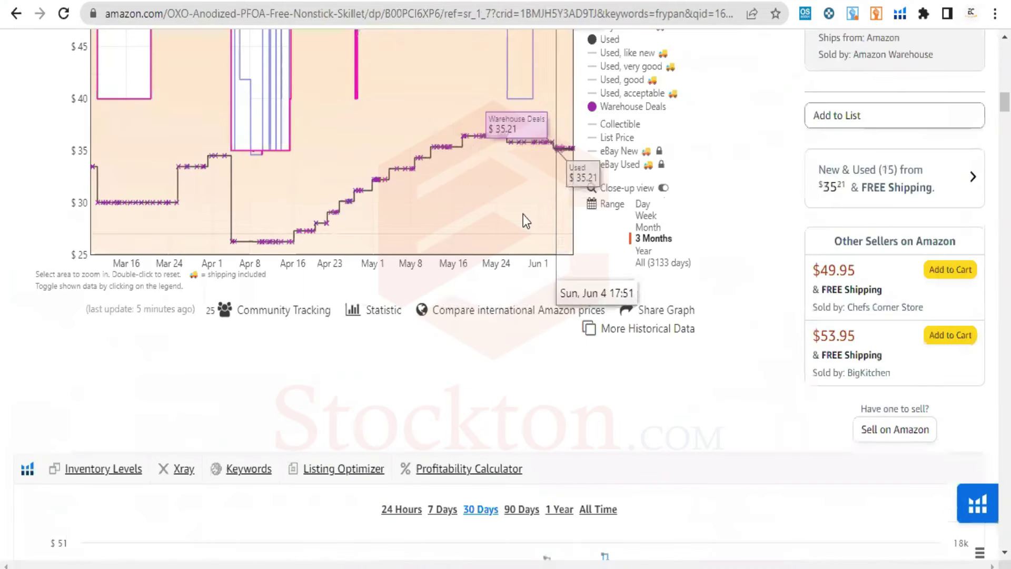
Review the OXO Good Grips 12" frying pan listing, open its offer list and expand the main offer's details.
{"action": "scroll", "coordinate": [544, 256], "scroll_direction": "up", "scroll_amount": 5}
{"action": "scroll", "coordinate": [565, 266], "scroll_direction": "up", "scroll_amount": 10}
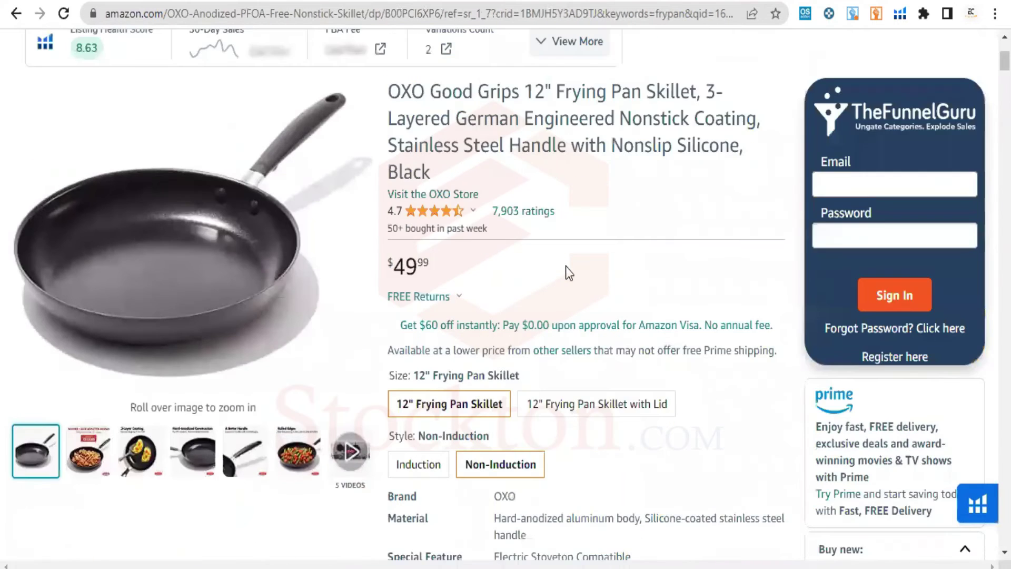
{"action": "scroll", "coordinate": [566, 266], "scroll_direction": "down", "scroll_amount": 4}
{"action": "scroll", "coordinate": [567, 274], "scroll_direction": "down", "scroll_amount": 15}
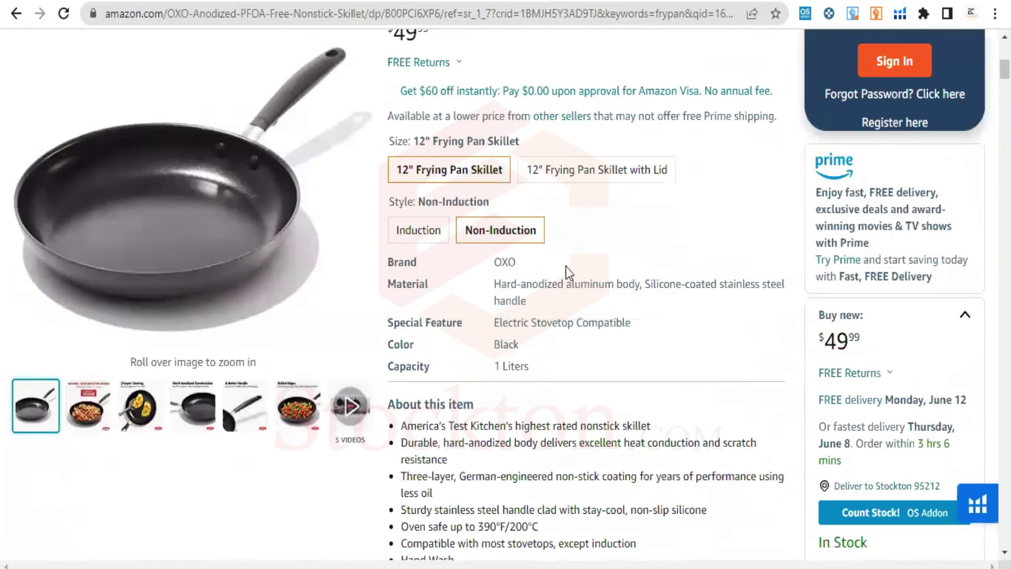
{"action": "scroll", "coordinate": [622, 279], "scroll_direction": "down", "scroll_amount": 4}
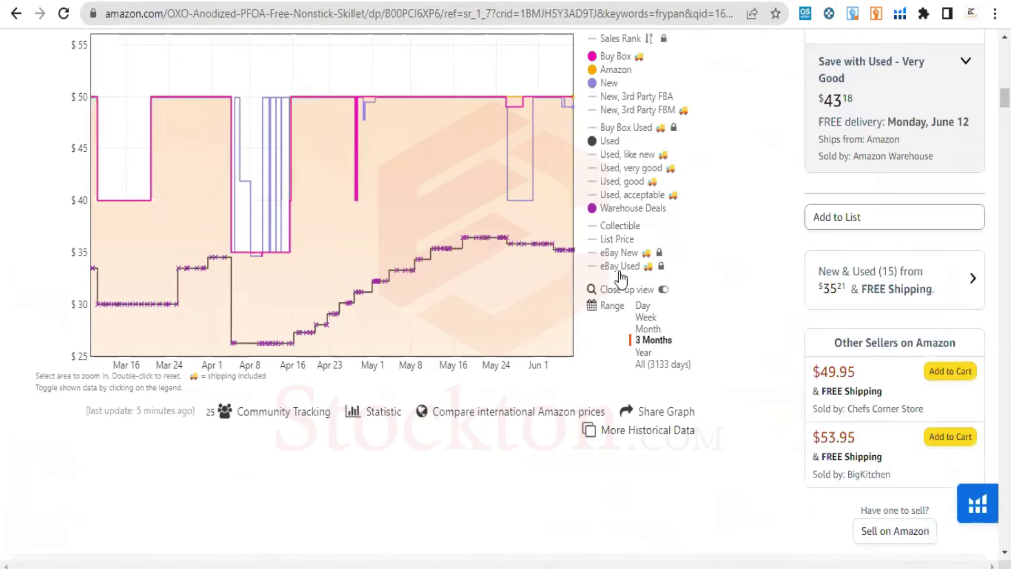
{"action": "left_click", "coordinate": [838, 284]}
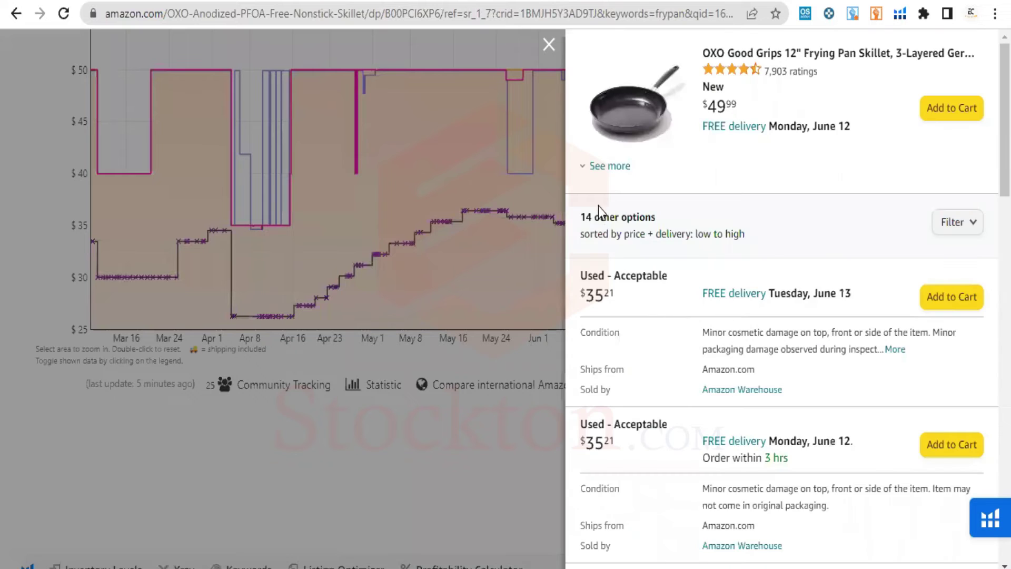
{"action": "left_click", "coordinate": [594, 167]}
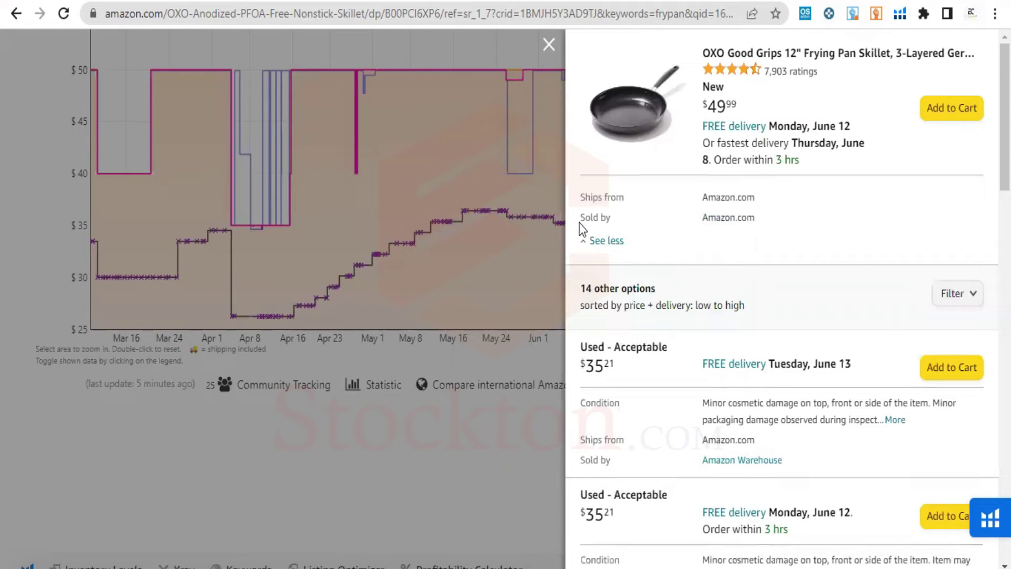
Highlight the main OXO offer's seller and shipper, and examine who sells the used offers below it.
{"action": "left_click_drag", "start_coordinate": [581, 227], "coordinate": [762, 216]}
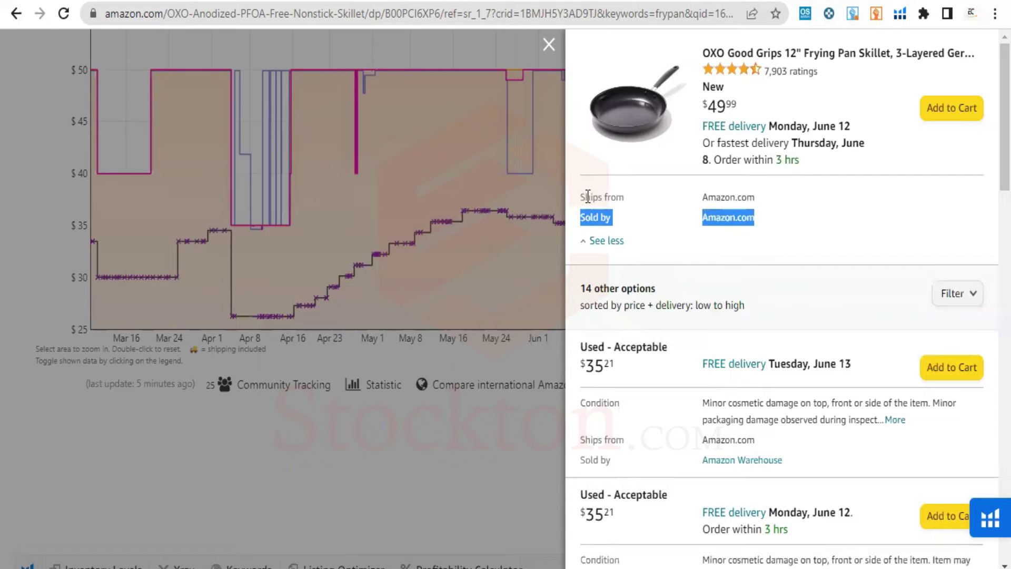
{"action": "left_click_drag", "start_coordinate": [685, 197], "coordinate": [763, 196]}
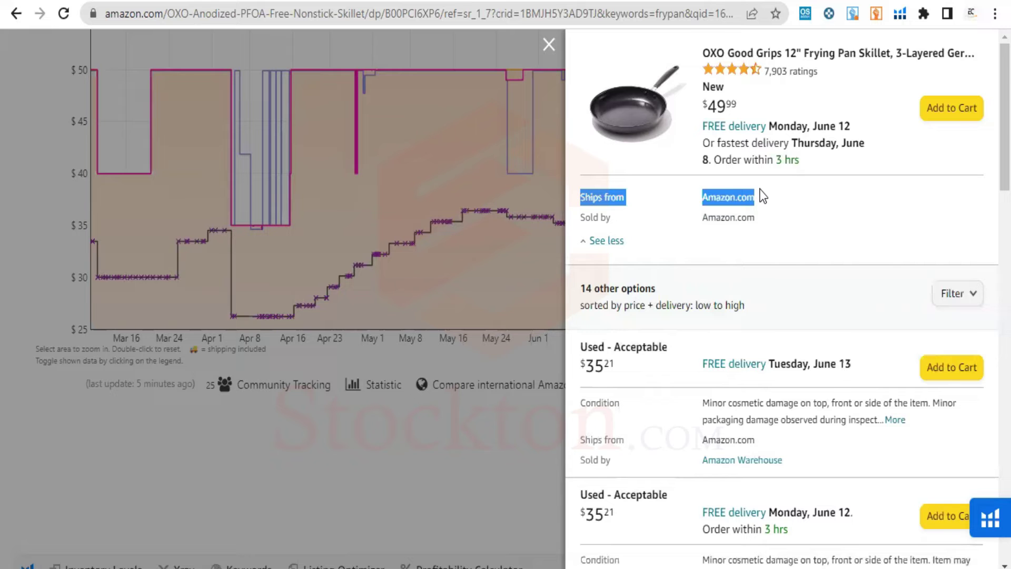
{"action": "scroll", "coordinate": [762, 195], "scroll_direction": "down", "scroll_amount": 4}
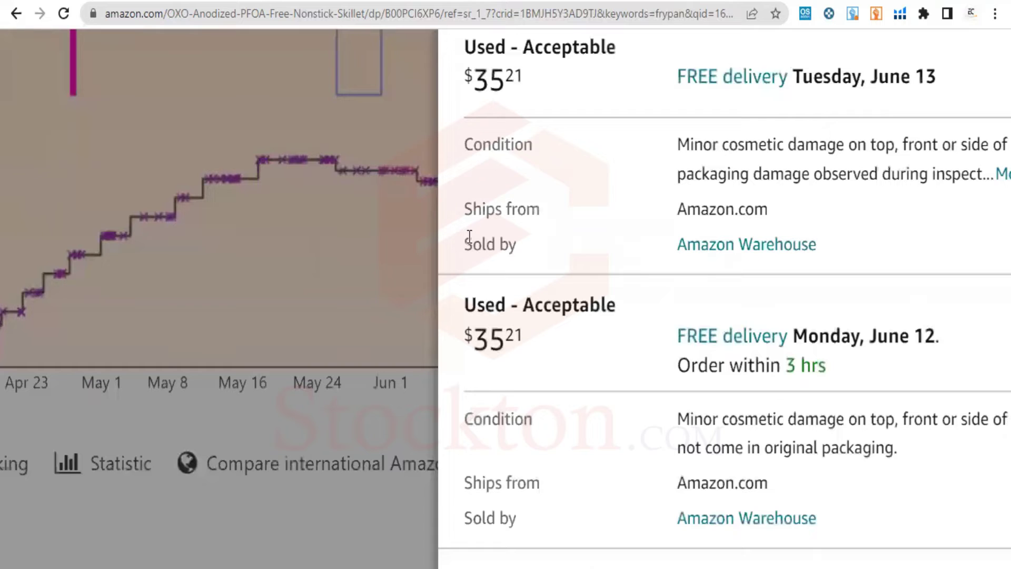
{"action": "left_click_drag", "start_coordinate": [466, 241], "coordinate": [826, 250]}
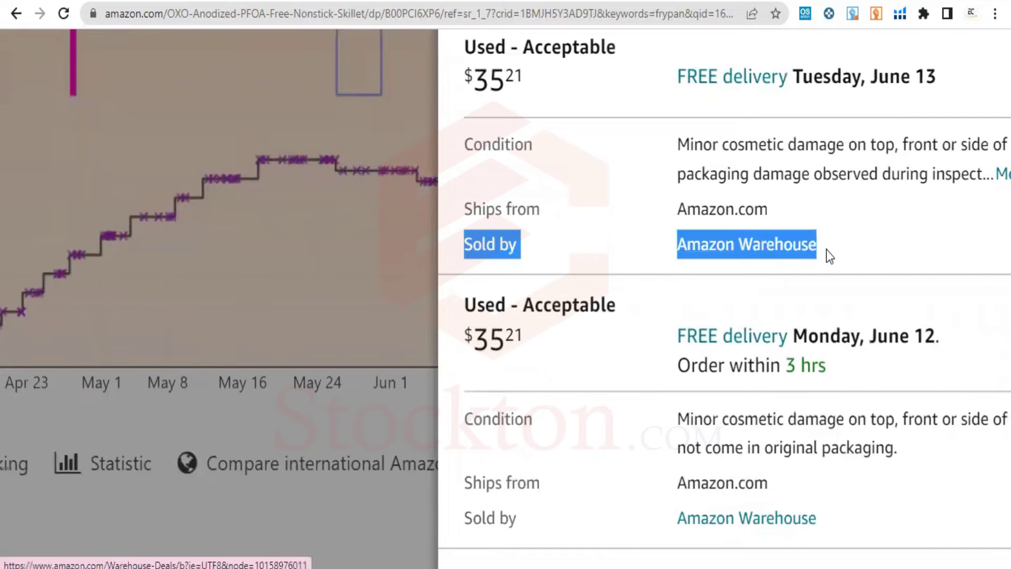
{"action": "left_click", "coordinate": [507, 235]}
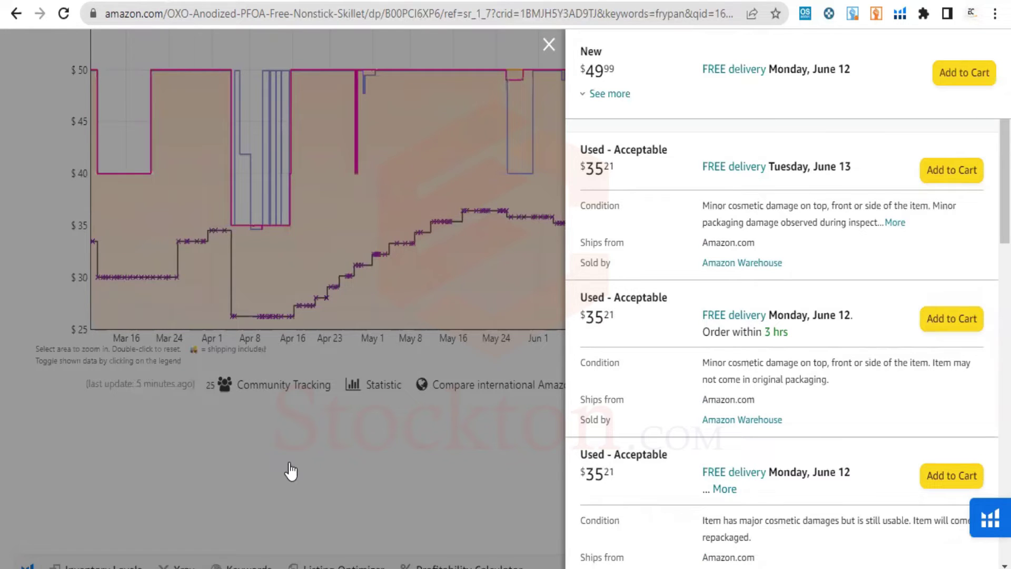
{"action": "scroll", "coordinate": [652, 203], "scroll_direction": "down", "scroll_amount": 2}
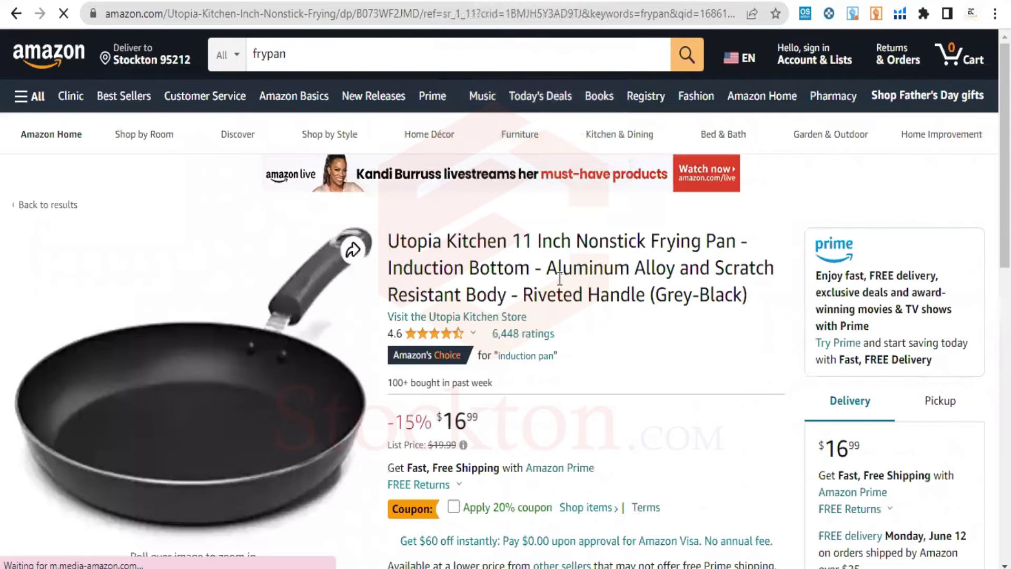
Review the Utopia Kitchen frying pan's title and brand store, and open its offer list with the main offer's details expanded.
{"action": "scroll", "coordinate": [559, 279], "scroll_direction": "down", "scroll_amount": 10}
{"action": "scroll", "coordinate": [675, 306], "scroll_direction": "up", "scroll_amount": 9}
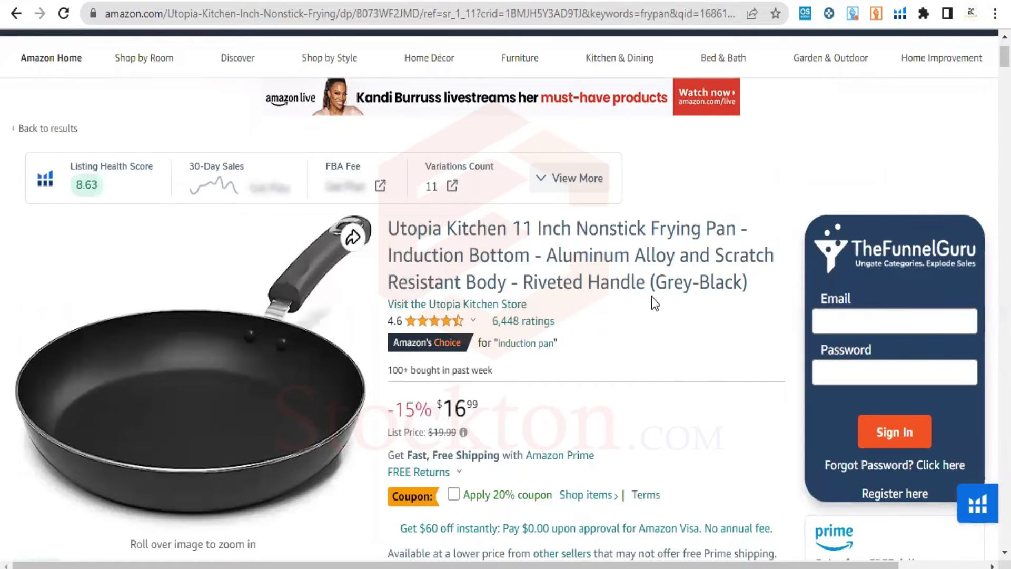
{"action": "key", "text": "ctrl+plus"}
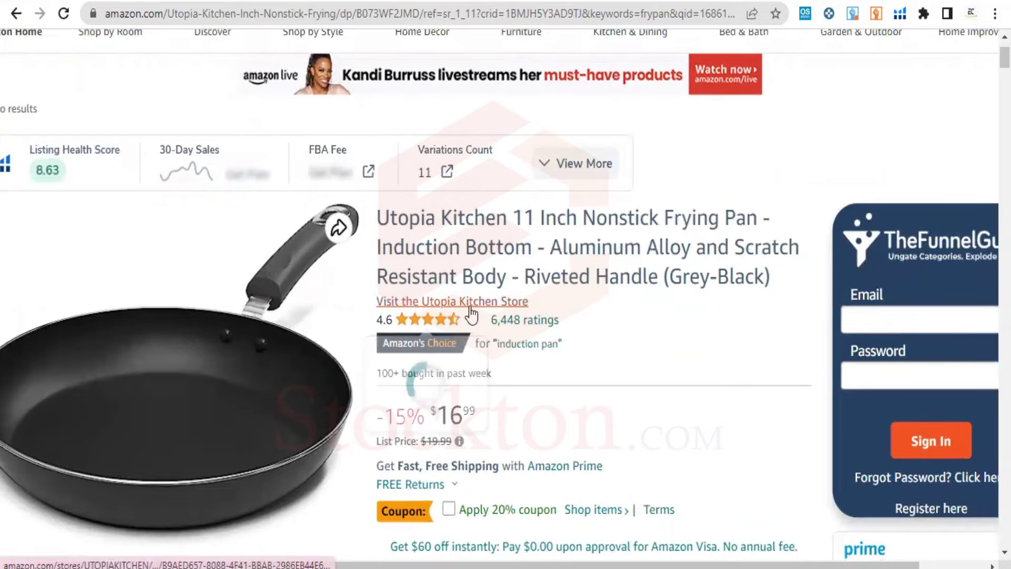
{"action": "scroll", "coordinate": [614, 306], "scroll_direction": "down", "scroll_amount": 2}
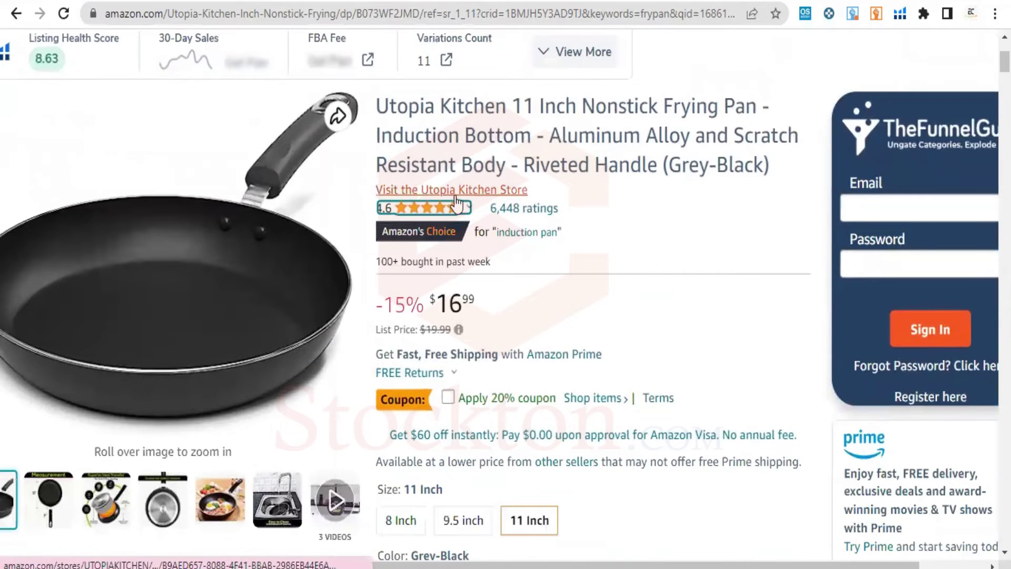
{"action": "scroll", "coordinate": [656, 234], "scroll_direction": "down", "scroll_amount": 6}
{"action": "scroll", "coordinate": [660, 246], "scroll_direction": "down", "scroll_amount": 10}
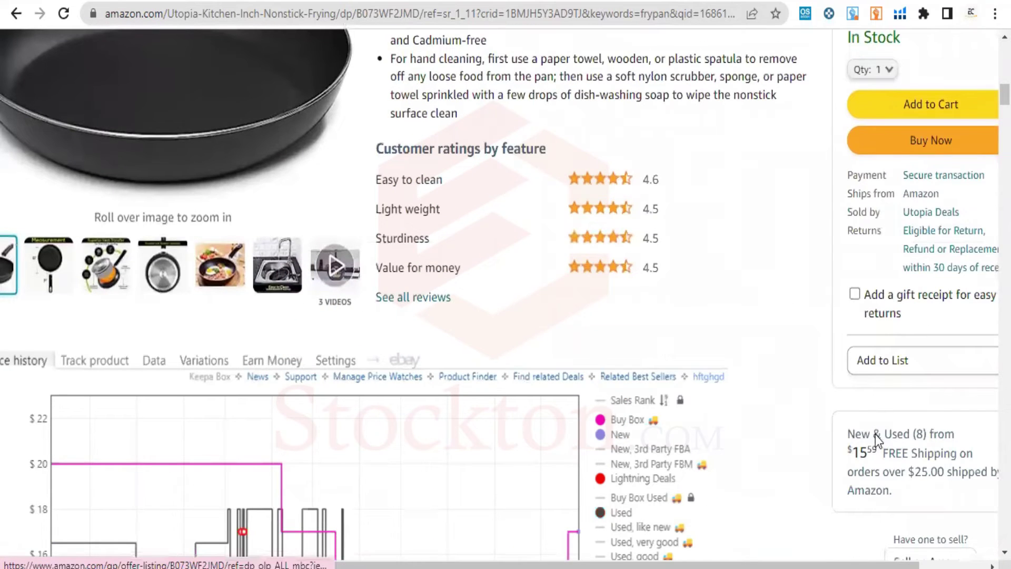
{"action": "left_click", "coordinate": [876, 436]}
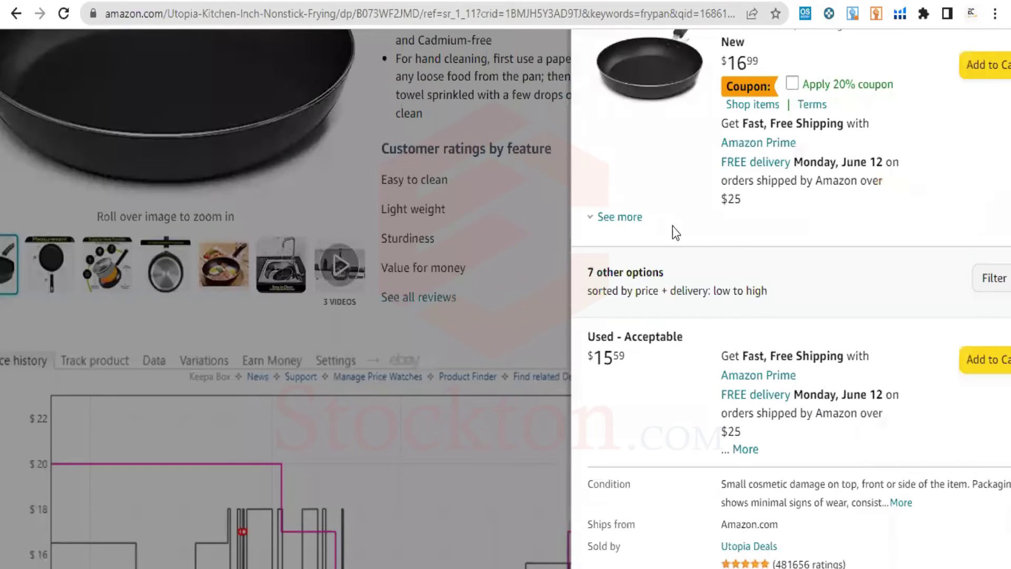
{"action": "left_click", "coordinate": [624, 218]}
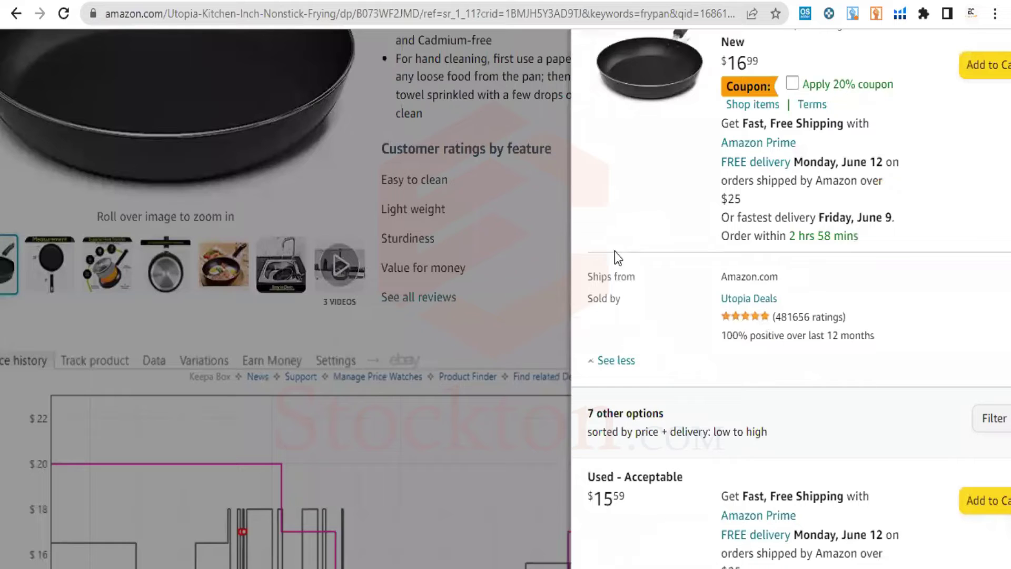
Highlight the shipper and seller of the Utopia Kitchen pan's main offer, and close the offer list.
{"action": "left_click_drag", "start_coordinate": [590, 300], "coordinate": [789, 307]}
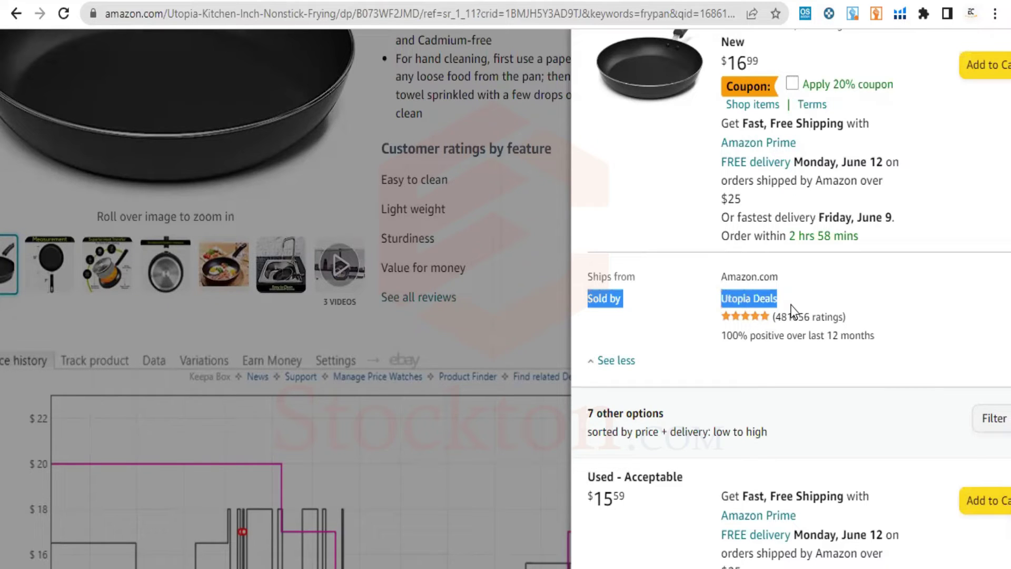
{"action": "left_click_drag", "start_coordinate": [589, 282], "coordinate": [769, 274]}
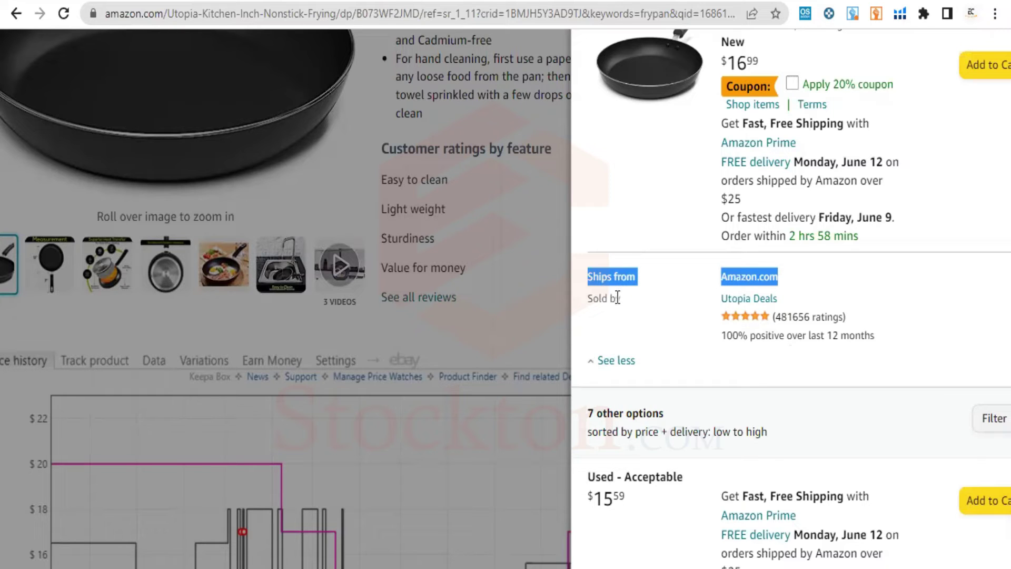
{"action": "left_click_drag", "start_coordinate": [588, 297], "coordinate": [792, 302]}
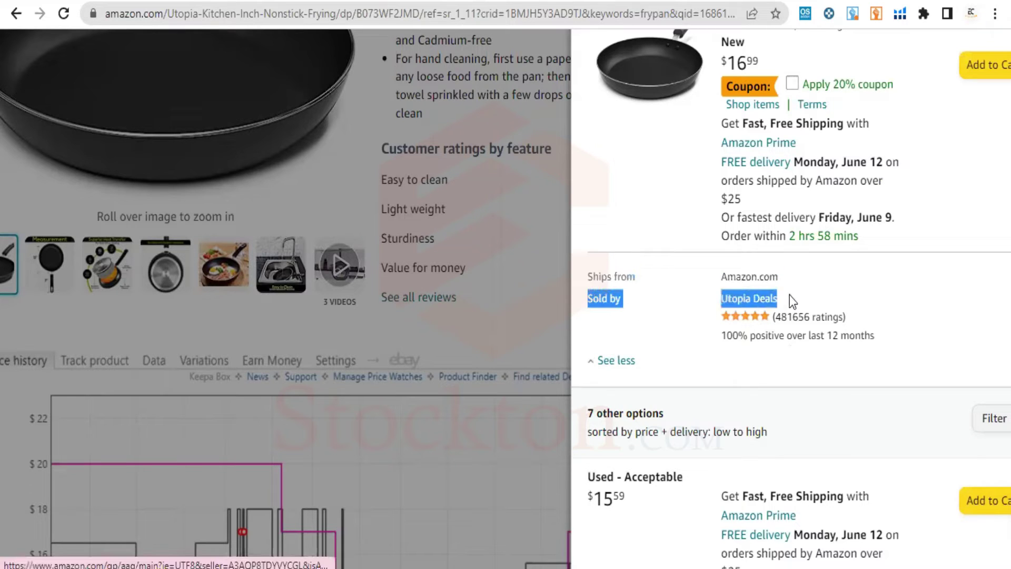
{"action": "left_click", "coordinate": [614, 296]}
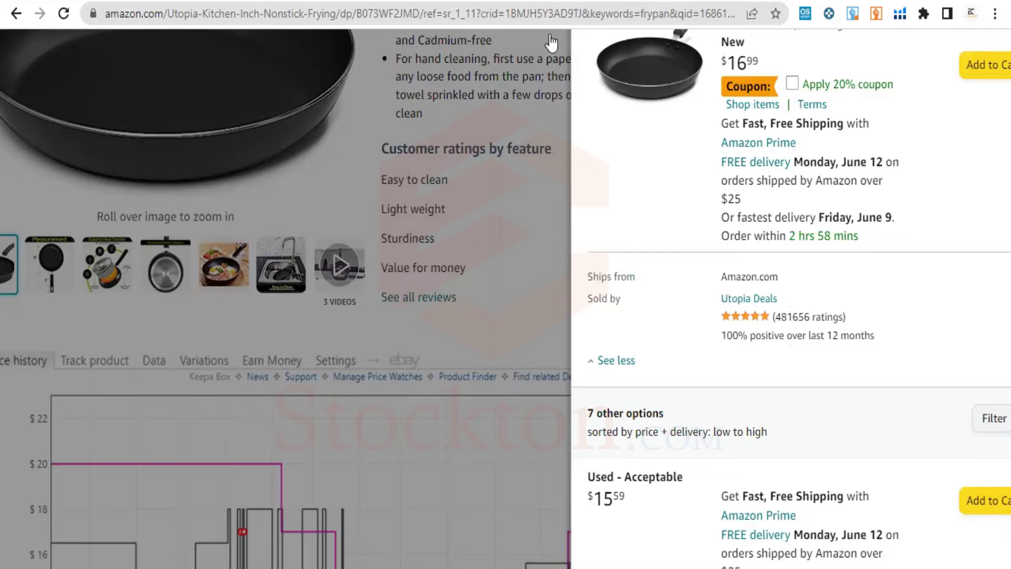
{"action": "scroll", "coordinate": [551, 47], "scroll_direction": "up", "scroll_amount": 1}
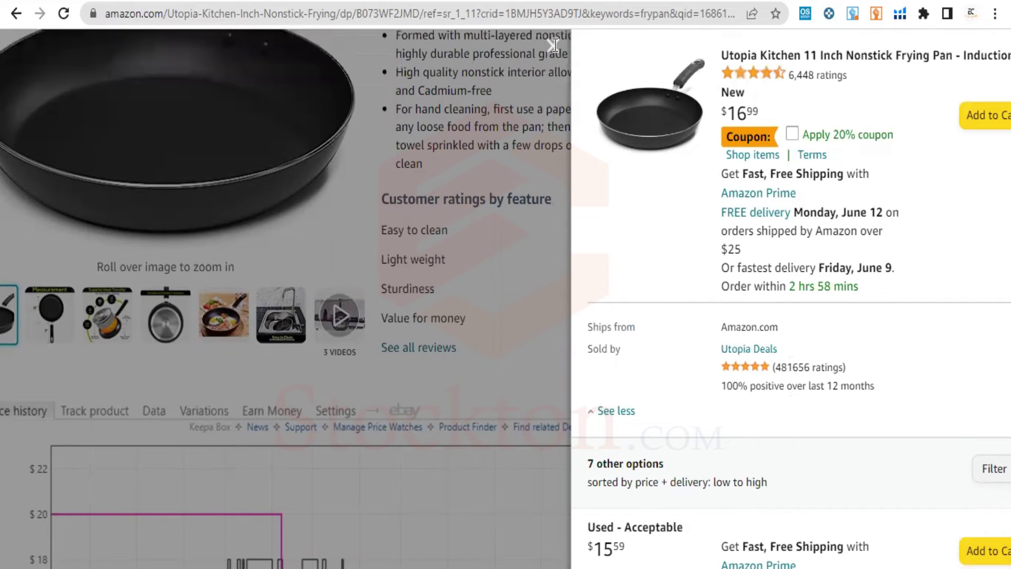
{"action": "left_click", "coordinate": [553, 47]}
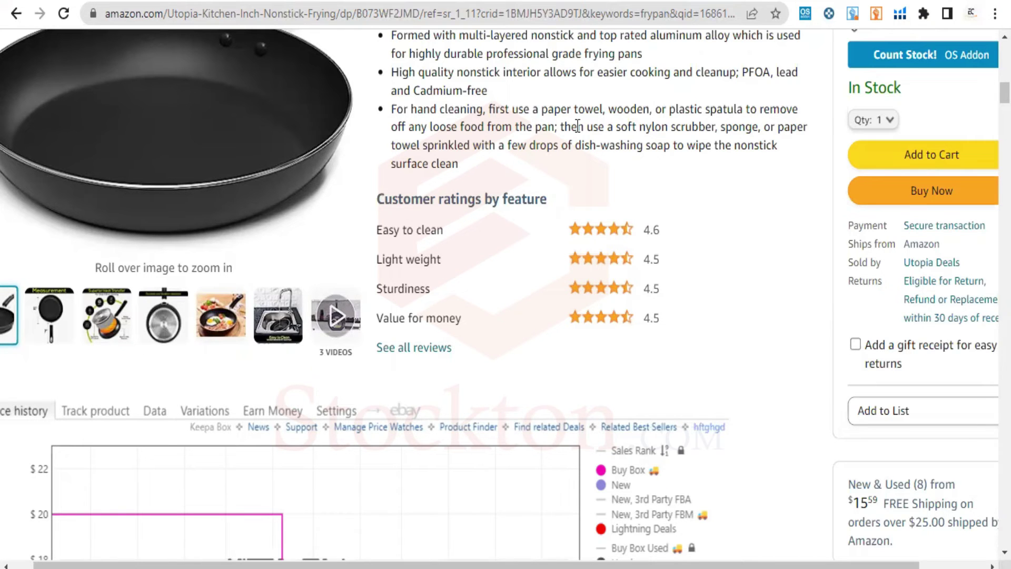
Review the Utopia Kitchen frying pan's title and brand store, and reopen its offer list with the main offer's details expanded.
{"action": "scroll", "coordinate": [510, 165], "scroll_direction": "up", "scroll_amount": 10}
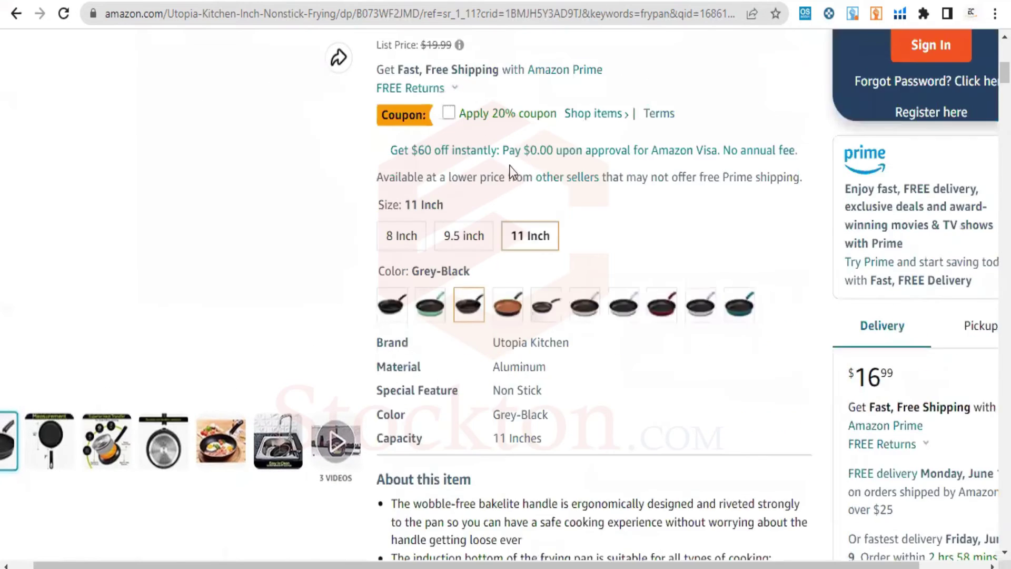
{"action": "scroll", "coordinate": [473, 181], "scroll_direction": "up", "scroll_amount": 5}
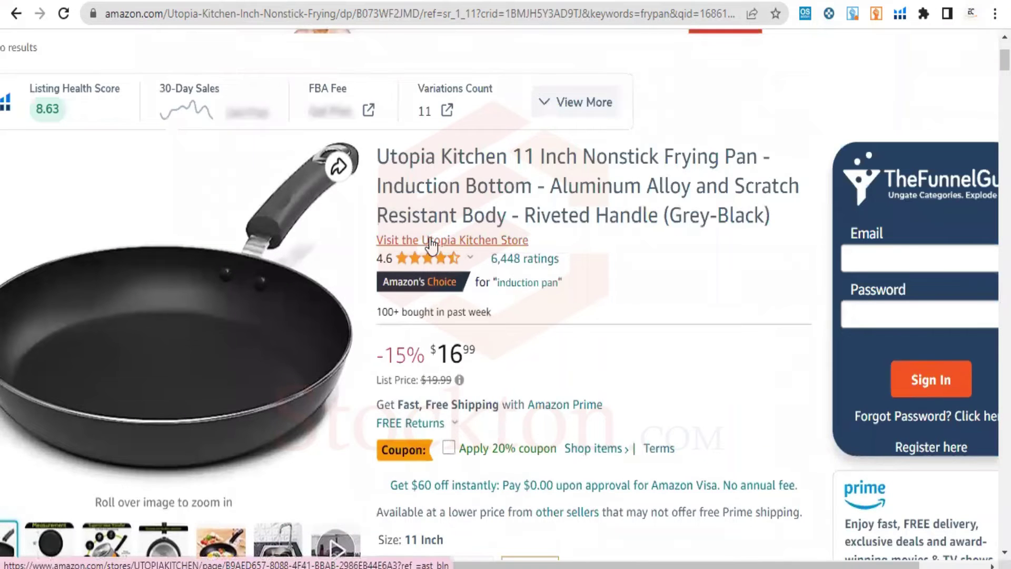
{"action": "scroll", "coordinate": [495, 254], "scroll_direction": "down", "scroll_amount": 10}
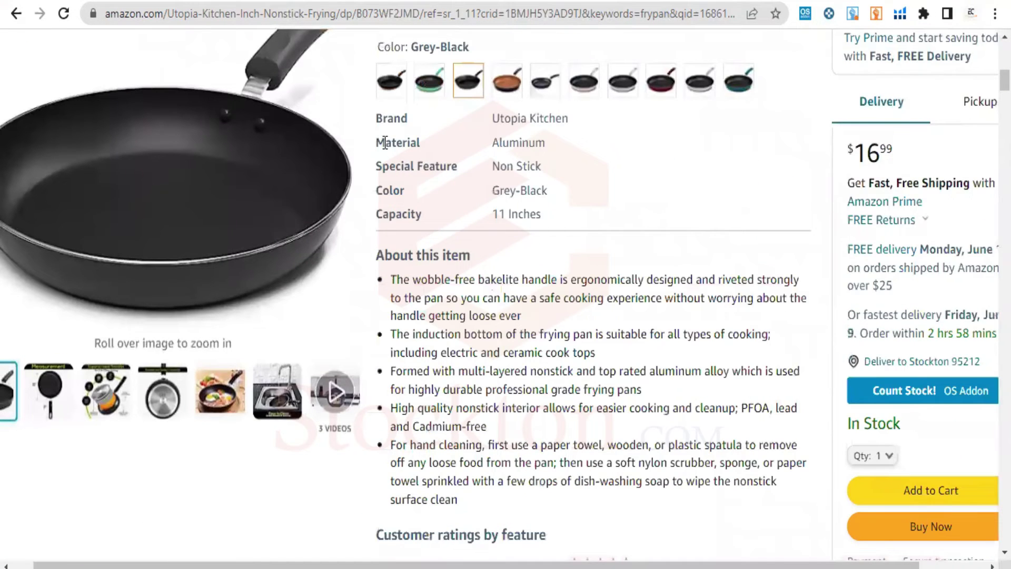
{"action": "scroll", "coordinate": [564, 169], "scroll_direction": "down", "scroll_amount": 7}
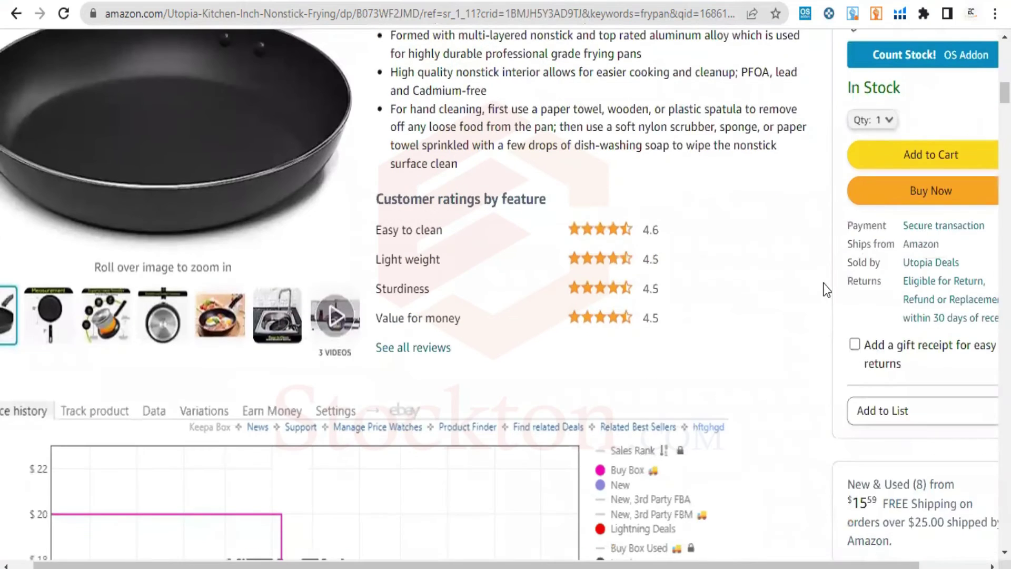
{"action": "scroll", "coordinate": [868, 332], "scroll_direction": "down", "scroll_amount": 3}
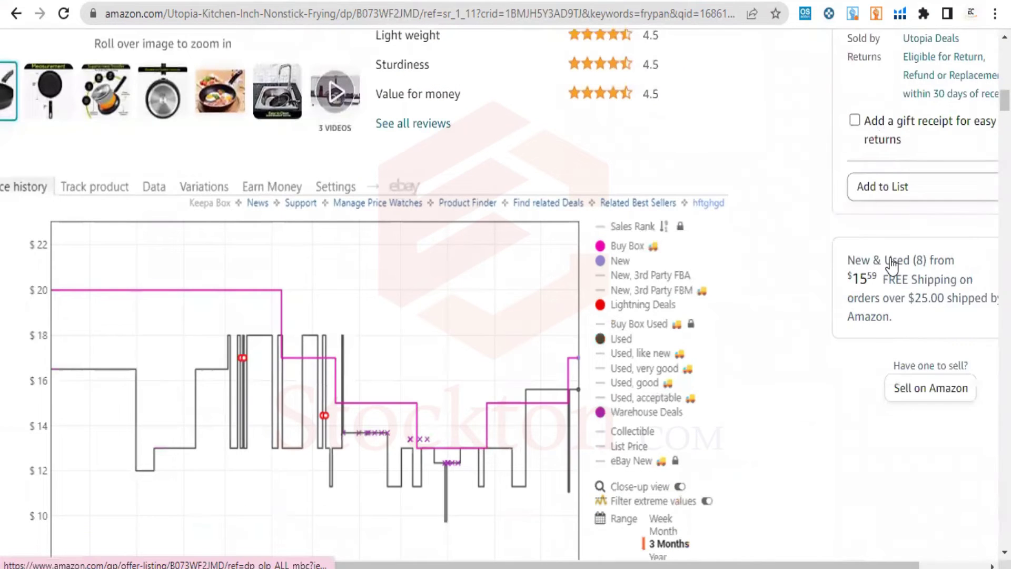
{"action": "left_click", "coordinate": [889, 262]}
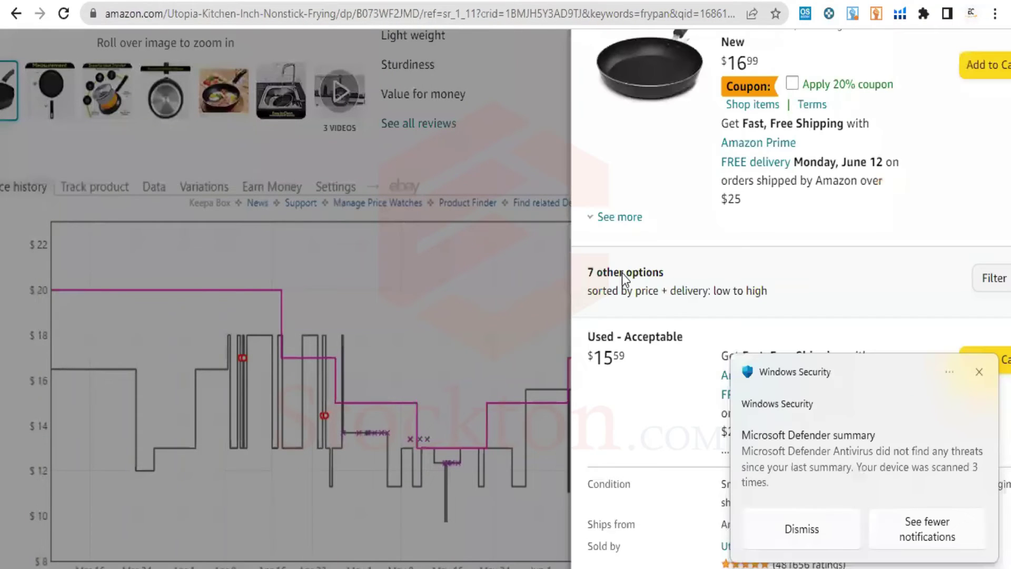
{"action": "left_click", "coordinate": [979, 372]}
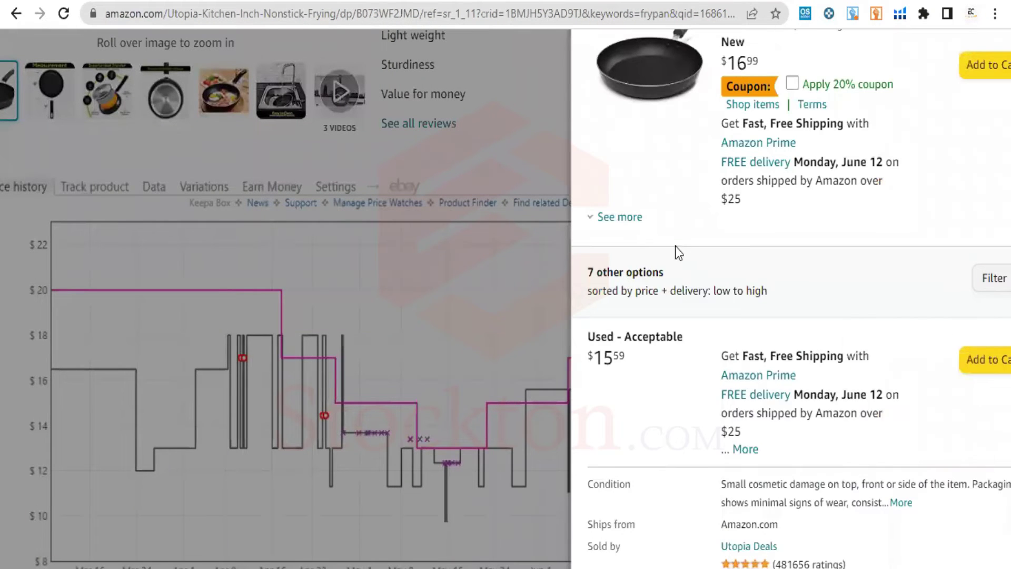
{"action": "left_click", "coordinate": [627, 218]}
Highlight the seller of the Utopia Kitchen pan's main offer, and examine the used offers listed below it.
{"action": "left_click_drag", "start_coordinate": [582, 299], "coordinate": [789, 299]}
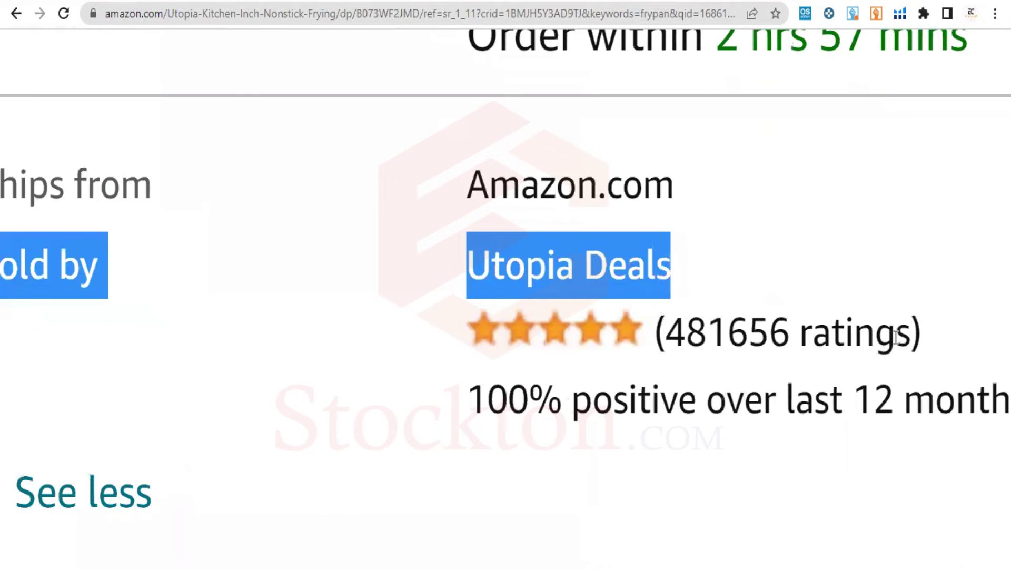
{"action": "left_click", "coordinate": [573, 308]}
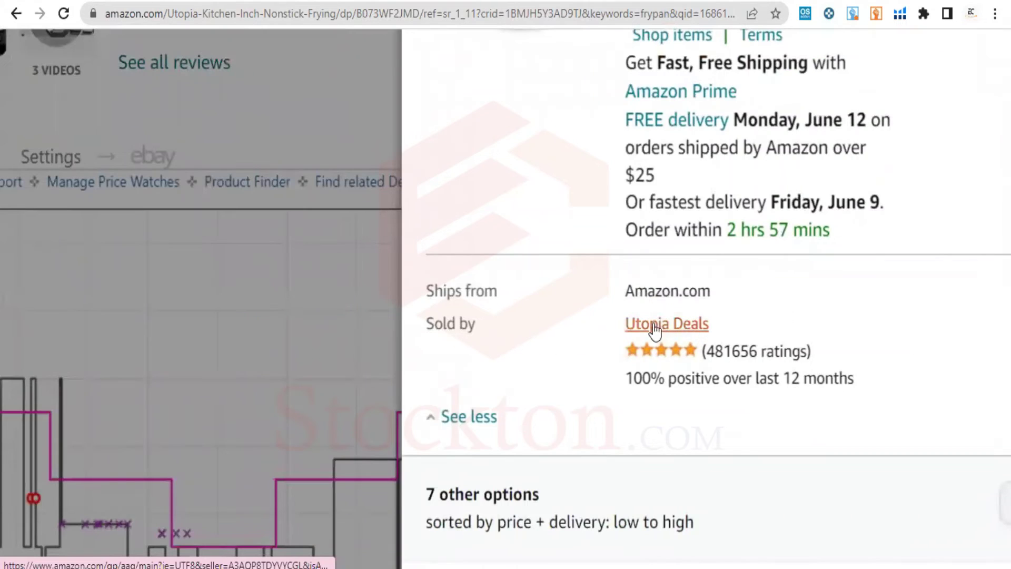
{"action": "scroll", "coordinate": [700, 350], "scroll_direction": "down", "scroll_amount": 10}
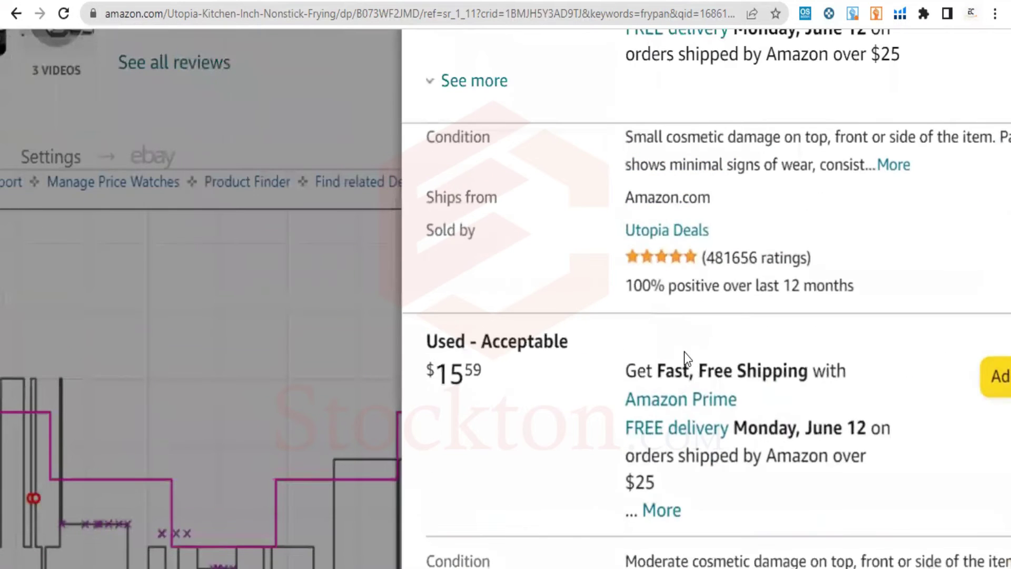
{"action": "scroll", "coordinate": [684, 351], "scroll_direction": "up", "scroll_amount": 5}
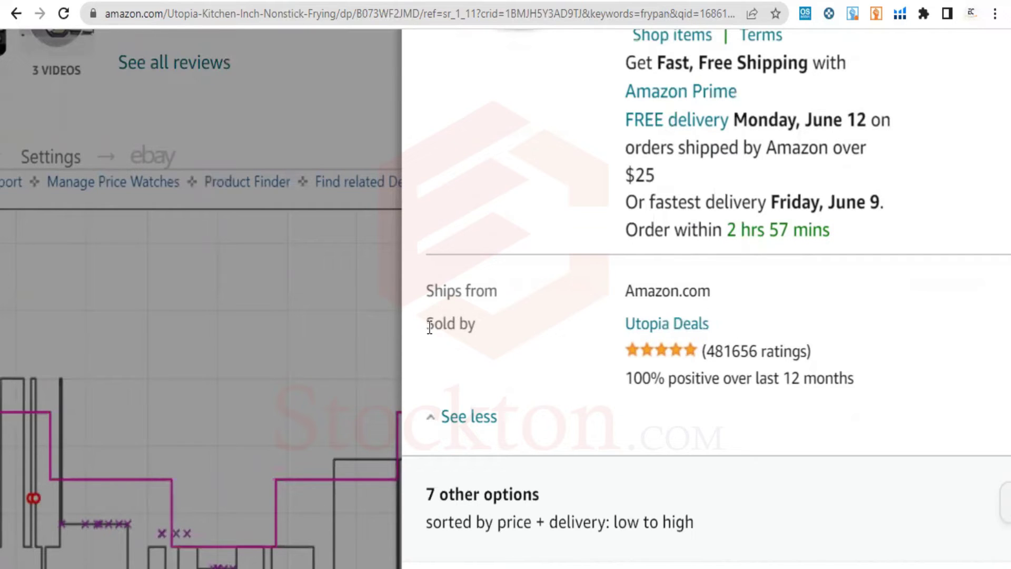
Highlight the sold-by and ships-from details of the Utopia Kitchen pan's main offer in turn.
{"action": "left_click_drag", "start_coordinate": [428, 323], "coordinate": [476, 325]}
{"action": "left_click_drag", "start_coordinate": [652, 335], "coordinate": [721, 326]}
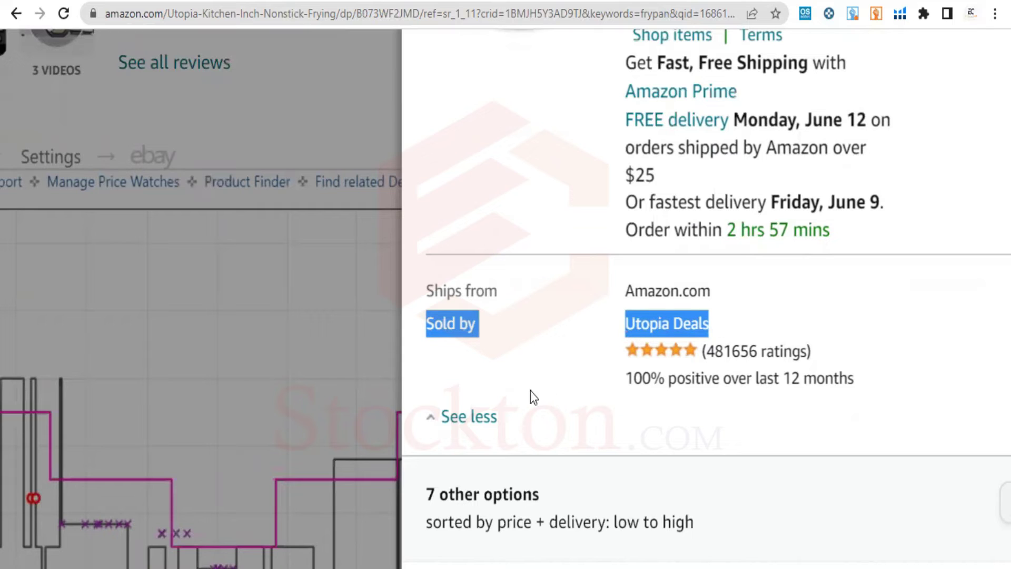
{"action": "left_click_drag", "start_coordinate": [428, 324], "coordinate": [725, 334]}
{"action": "left_click_drag", "start_coordinate": [424, 293], "coordinate": [722, 294]}
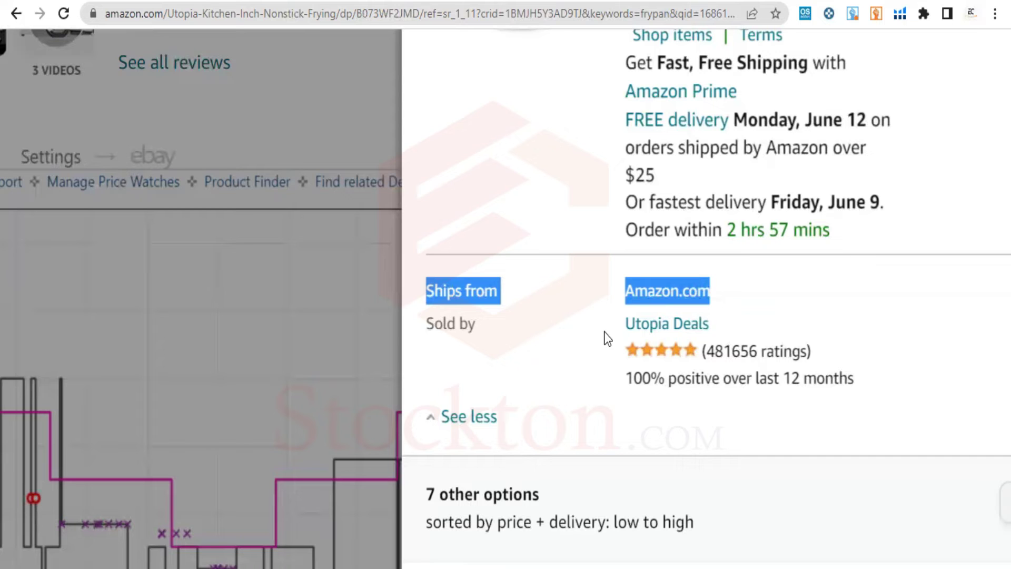
Close the Utopia Kitchen offer list and zoom the page back out.
{"action": "scroll", "coordinate": [368, 262], "scroll_direction": "up", "scroll_amount": 3}
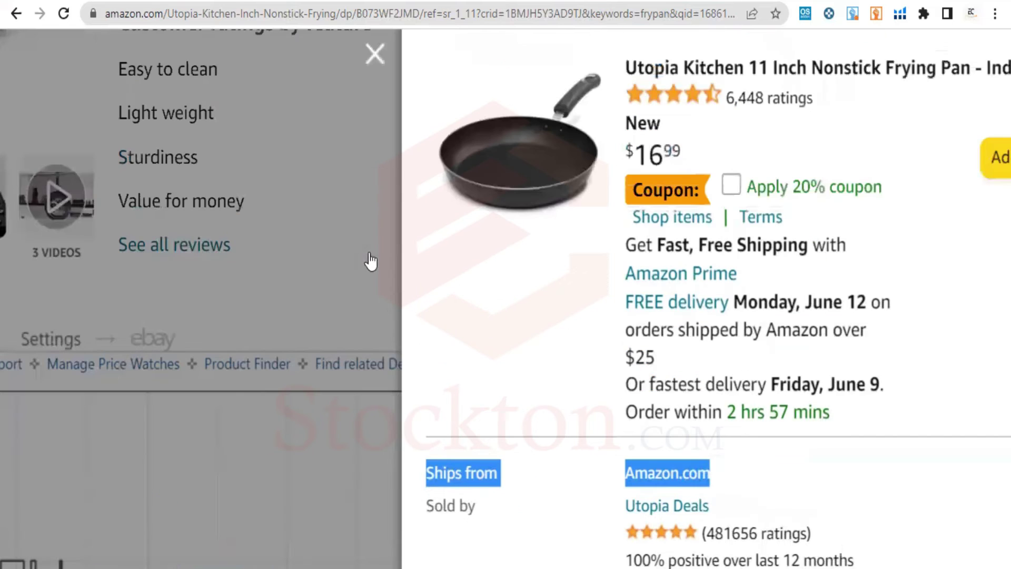
{"action": "left_click", "coordinate": [373, 59]}
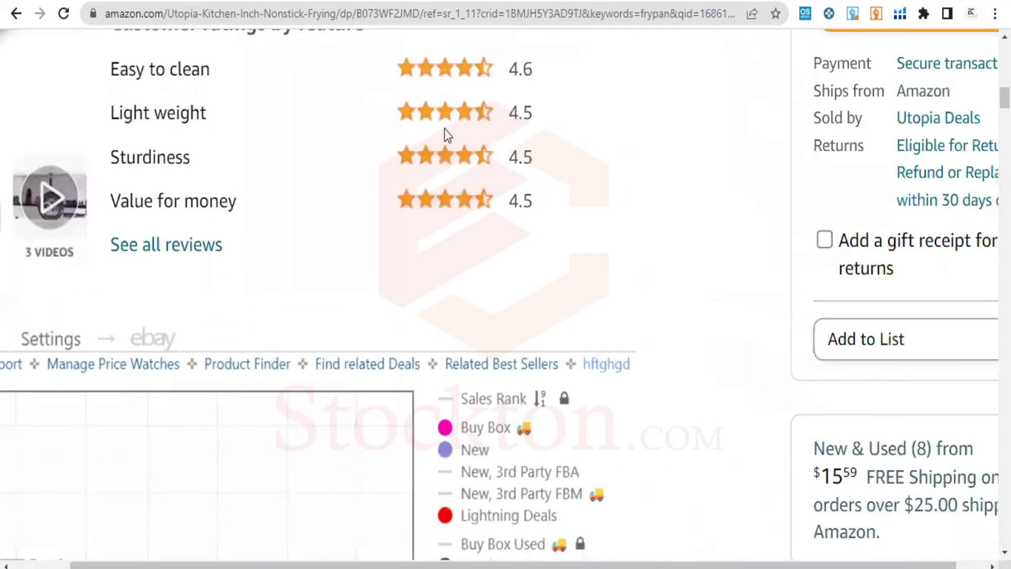
{"action": "key", "text": "ctrl+minus"}
{"action": "key", "text": "ctrl+minus"}
{"action": "key", "text": "ctrl+minus"}
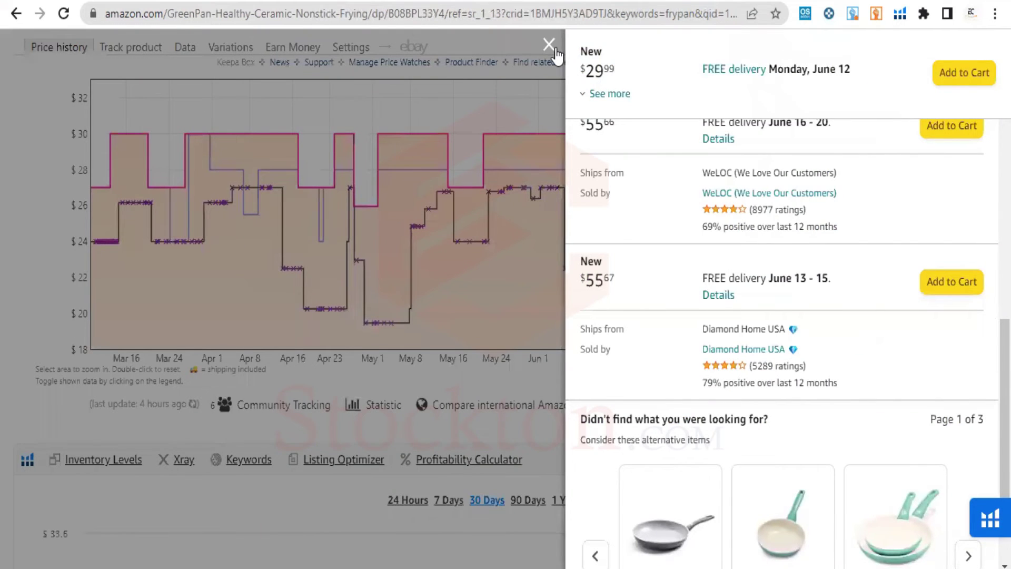
Close the offer list on the GreenPan Rio 12" frying pan page and review the listing's title, brand store and details.
{"action": "left_click", "coordinate": [550, 44]}
{"action": "scroll", "coordinate": [685, 213], "scroll_direction": "up", "scroll_amount": 9}
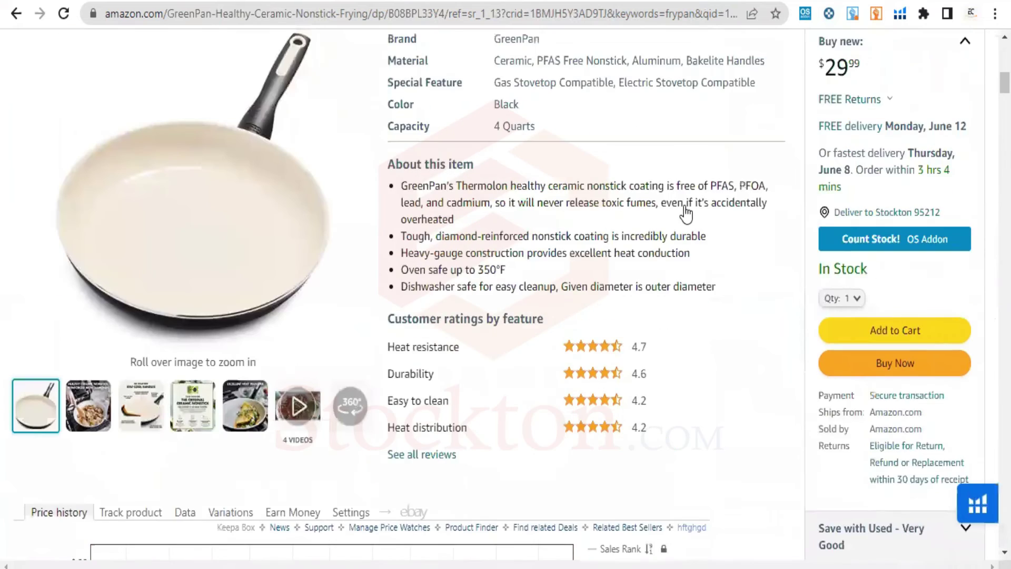
{"action": "scroll", "coordinate": [686, 213], "scroll_direction": "up", "scroll_amount": 5}
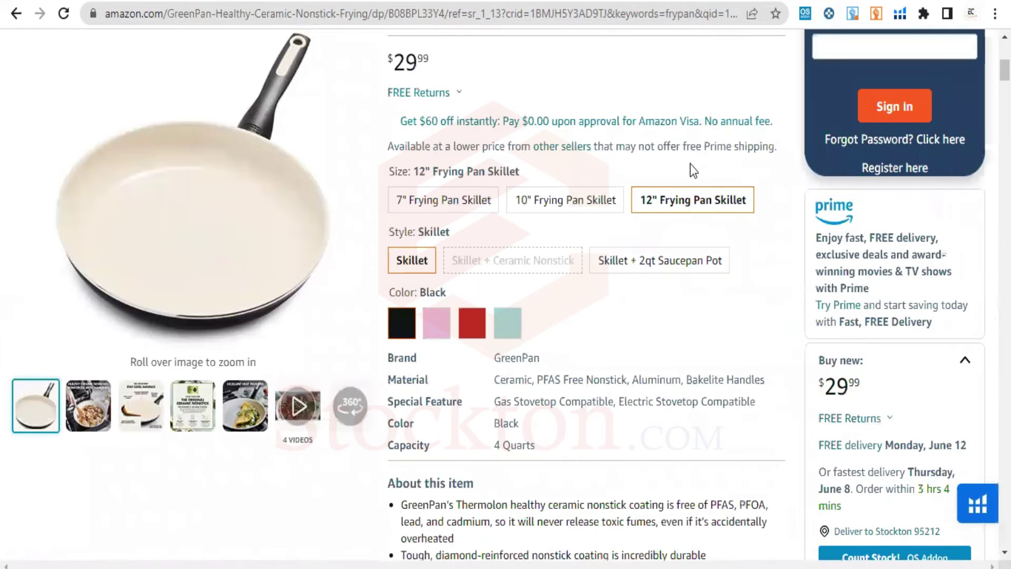
{"action": "scroll", "coordinate": [632, 158], "scroll_direction": "up", "scroll_amount": 5}
{"action": "scroll", "coordinate": [606, 174], "scroll_direction": "down", "scroll_amount": 1}
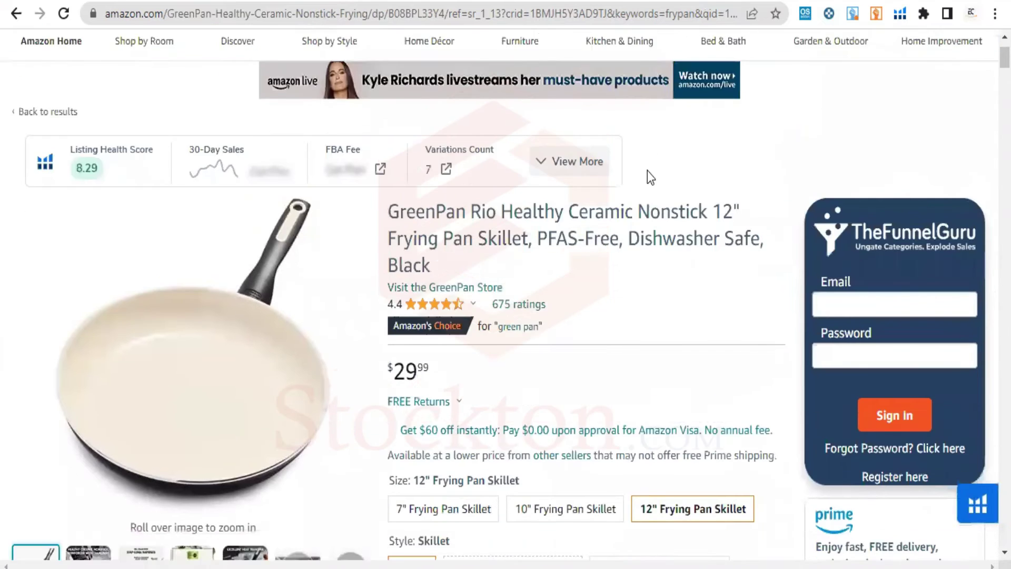
{"action": "scroll", "coordinate": [648, 175], "scroll_direction": "down", "scroll_amount": 4}
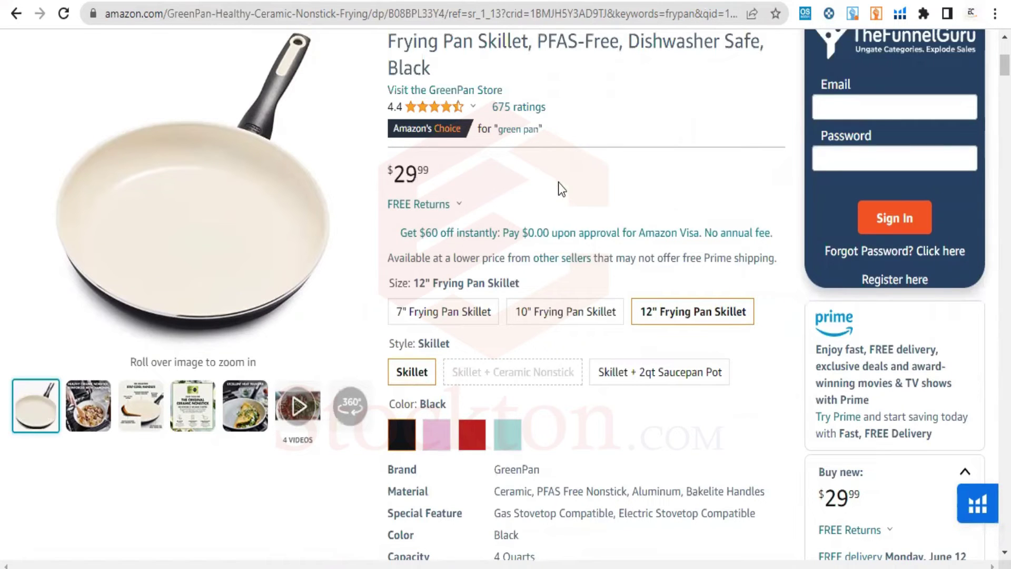
{"action": "scroll", "coordinate": [558, 194], "scroll_direction": "down", "scroll_amount": 10}
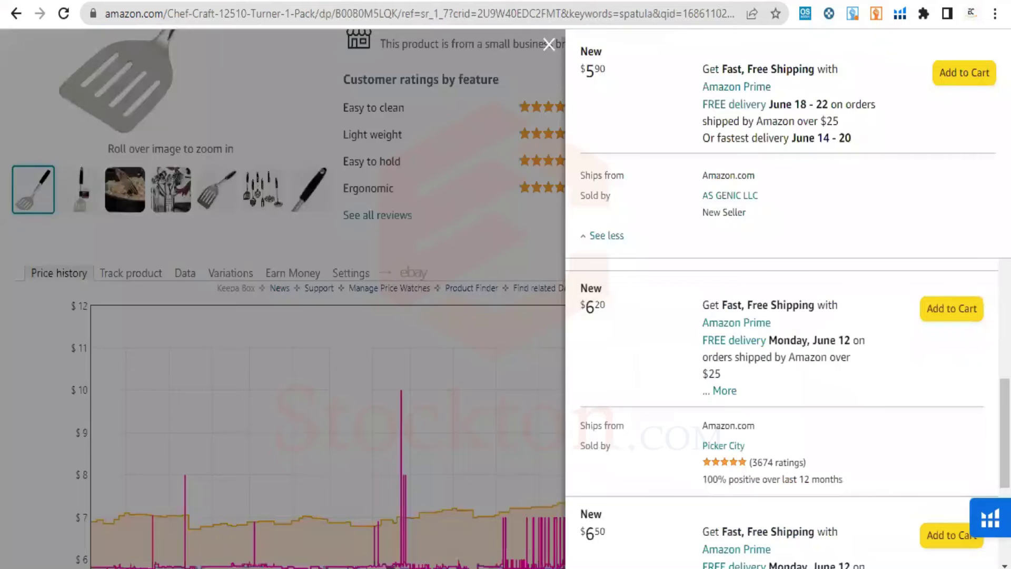
Close the Chef Craft spatula's offer list, return to the GreenPan listing and open its offer list.
{"action": "left_click", "coordinate": [548, 44]}
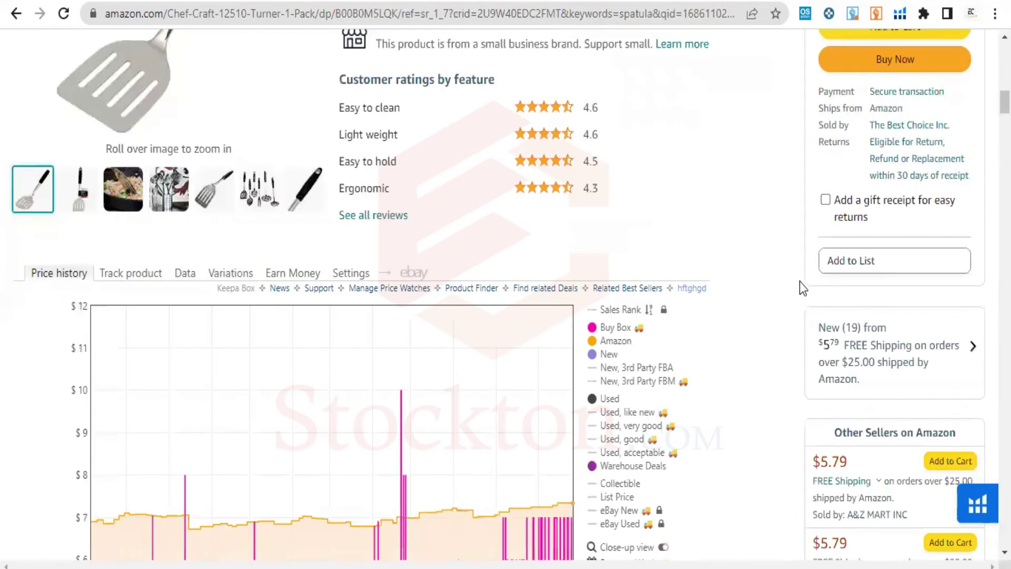
{"action": "mouse_move", "coordinate": [211, 50]}
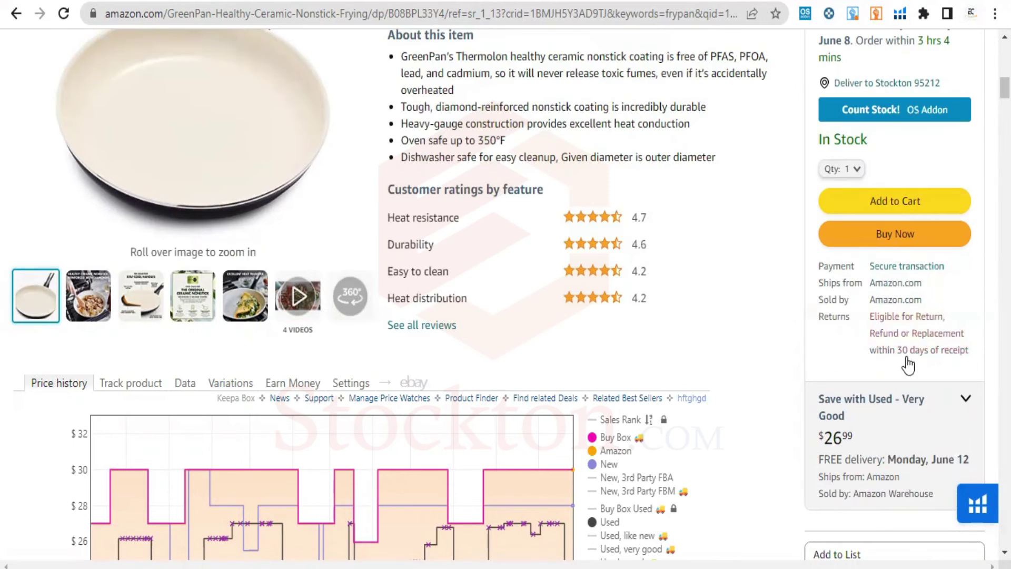
{"action": "scroll", "coordinate": [908, 341], "scroll_direction": "down", "scroll_amount": 4}
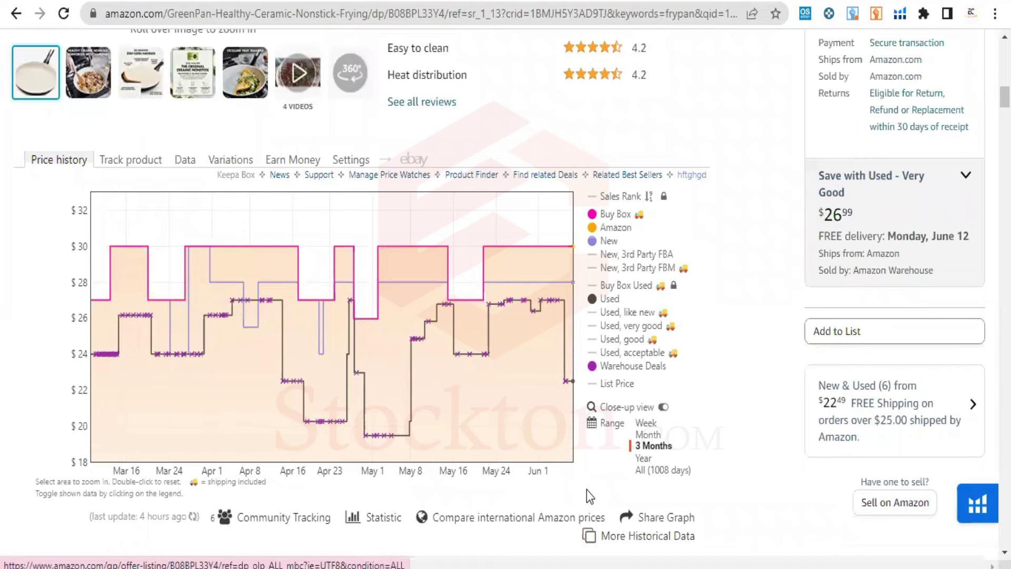
{"action": "left_click", "coordinate": [875, 399]}
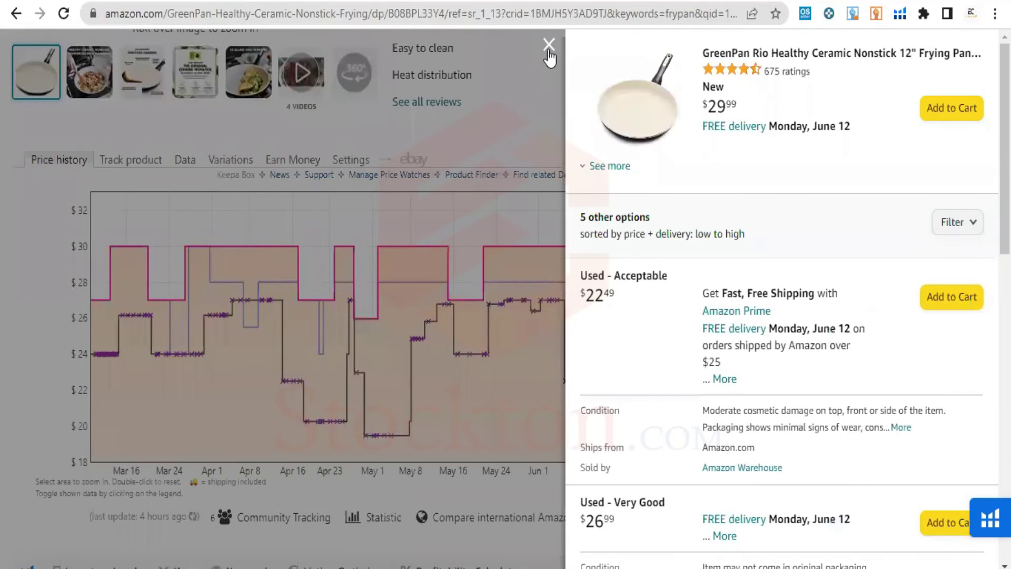
Close the GreenPan offer list to examine the listing's price history and buying options, and reopen the list.
{"action": "left_click", "coordinate": [550, 44]}
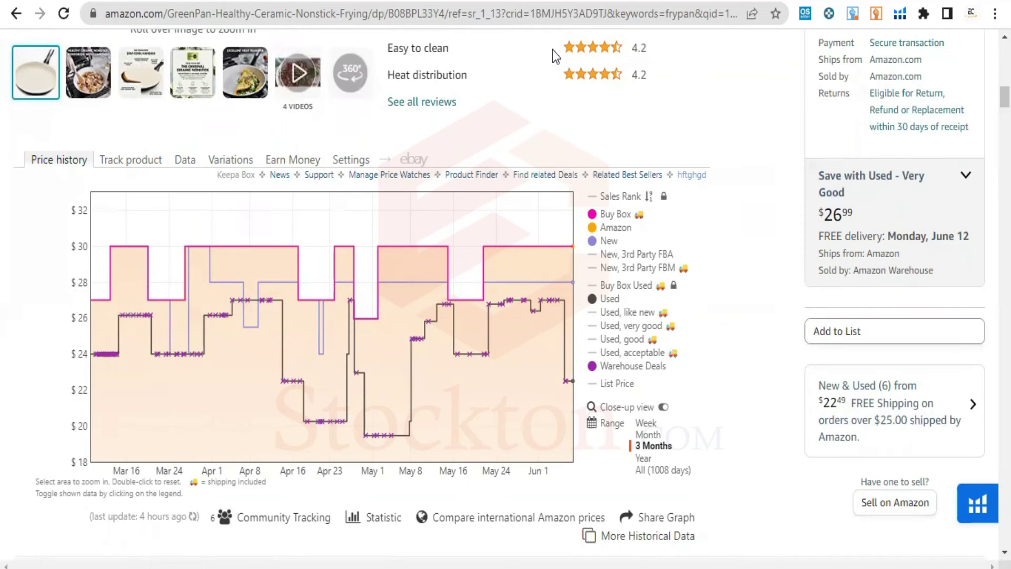
{"action": "left_click", "coordinate": [863, 389]}
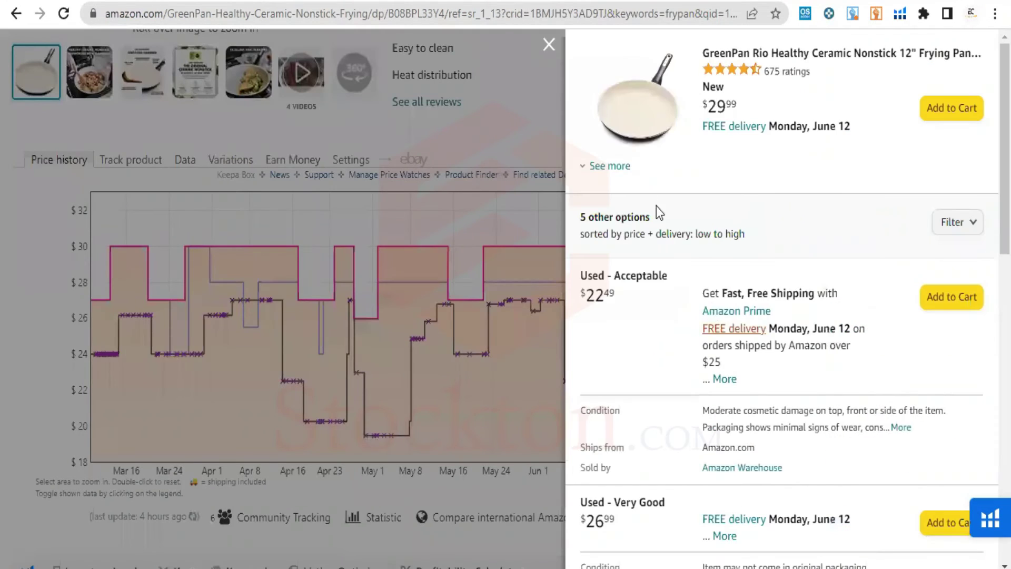
{"action": "left_click", "coordinate": [547, 44]}
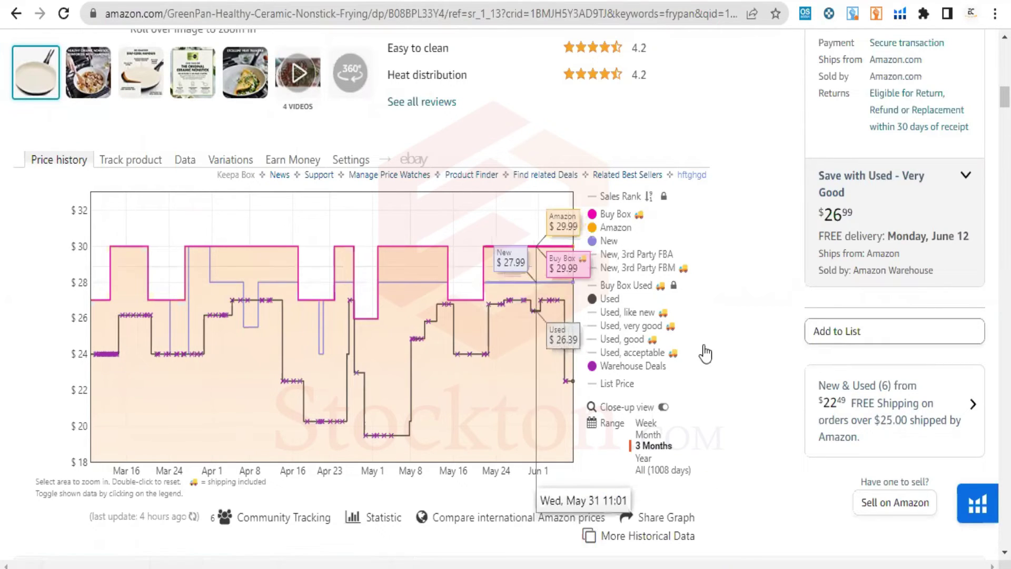
{"action": "left_click", "coordinate": [830, 396]}
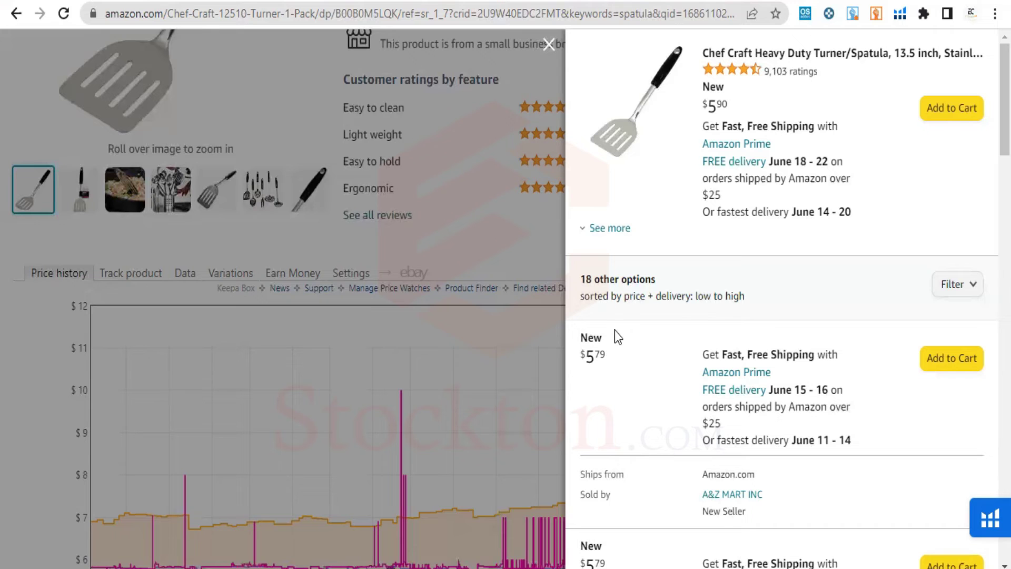
Switch to the Chef Craft spatula's offer list, look through its new offers and expand the main offer's details.
{"action": "scroll", "coordinate": [614, 331], "scroll_direction": "down", "scroll_amount": 1}
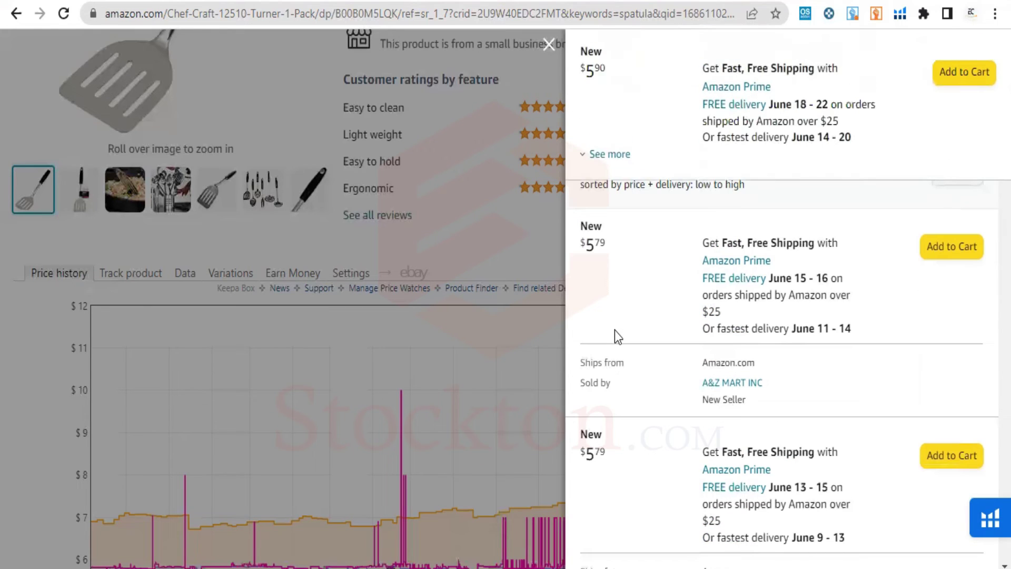
{"action": "scroll", "coordinate": [615, 330], "scroll_direction": "up", "scroll_amount": 1}
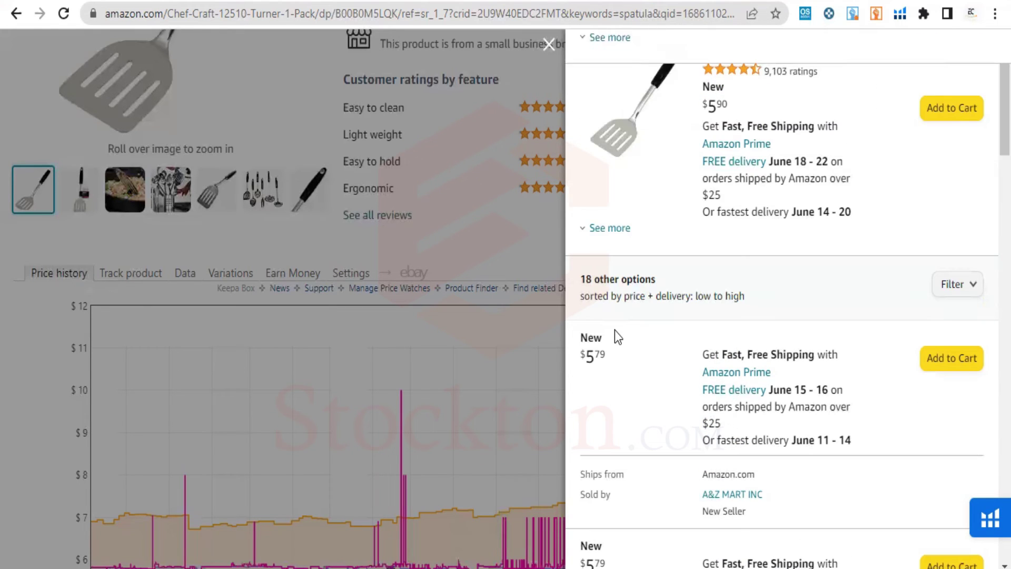
{"action": "left_click", "coordinate": [616, 235]}
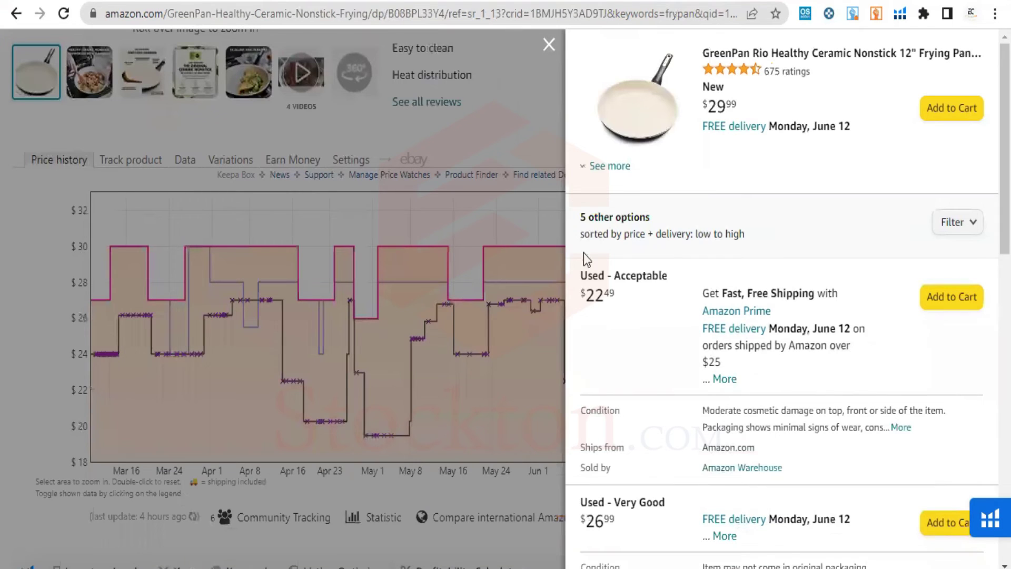
Return to the GreenPan offer list, examine who sells the used and new offers, and highlight the shipper of the Used - Acceptable offer.
{"action": "scroll", "coordinate": [606, 272], "scroll_direction": "down", "scroll_amount": 3}
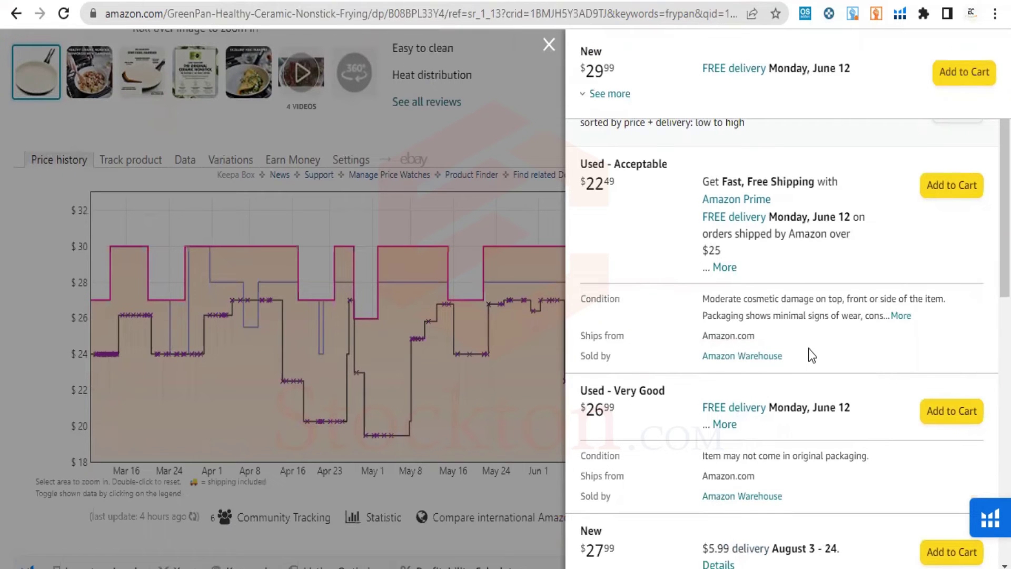
{"action": "scroll", "coordinate": [808, 349], "scroll_direction": "down", "scroll_amount": 3}
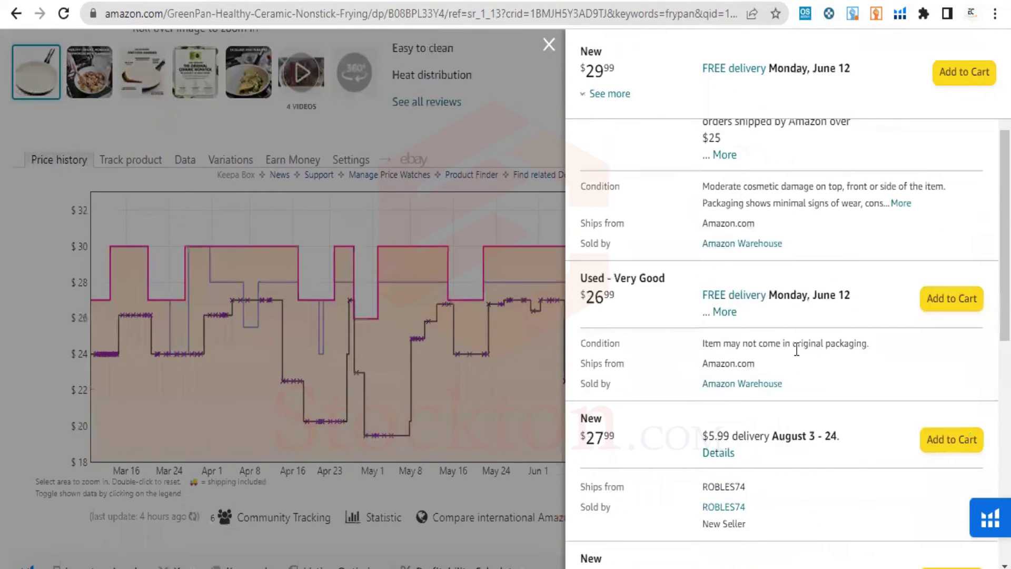
{"action": "scroll", "coordinate": [797, 349], "scroll_direction": "up", "scroll_amount": 3}
{"action": "left_click_drag", "start_coordinate": [586, 335], "coordinate": [718, 346]}
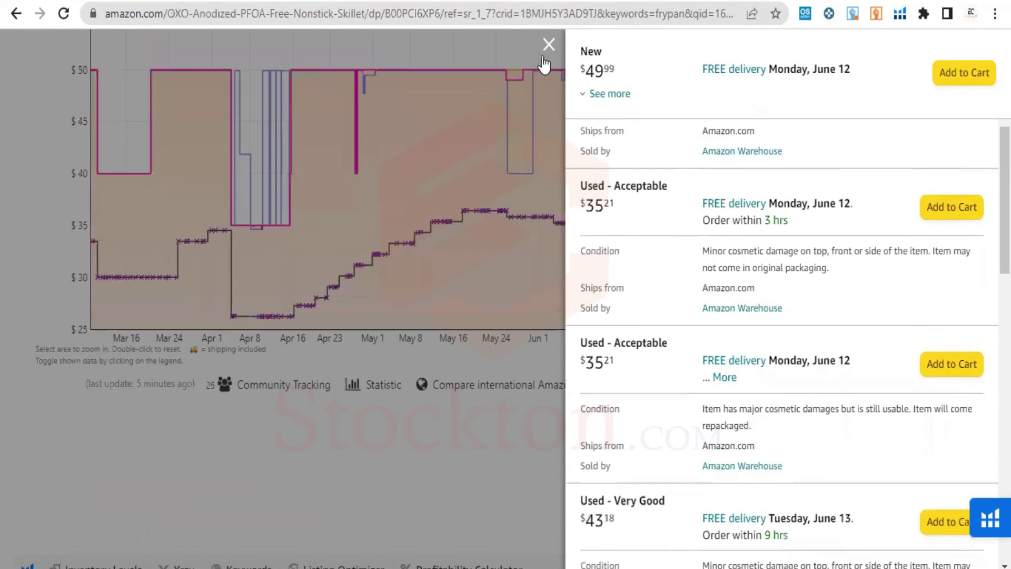
Close the OXO skillet's offer list and switch to the Utopia Kitchen 11 Inch Nonstick Frying Pan listing.
{"action": "left_click", "coordinate": [543, 57]}
{"action": "scroll", "coordinate": [527, 219], "scroll_direction": "up", "scroll_amount": 20}
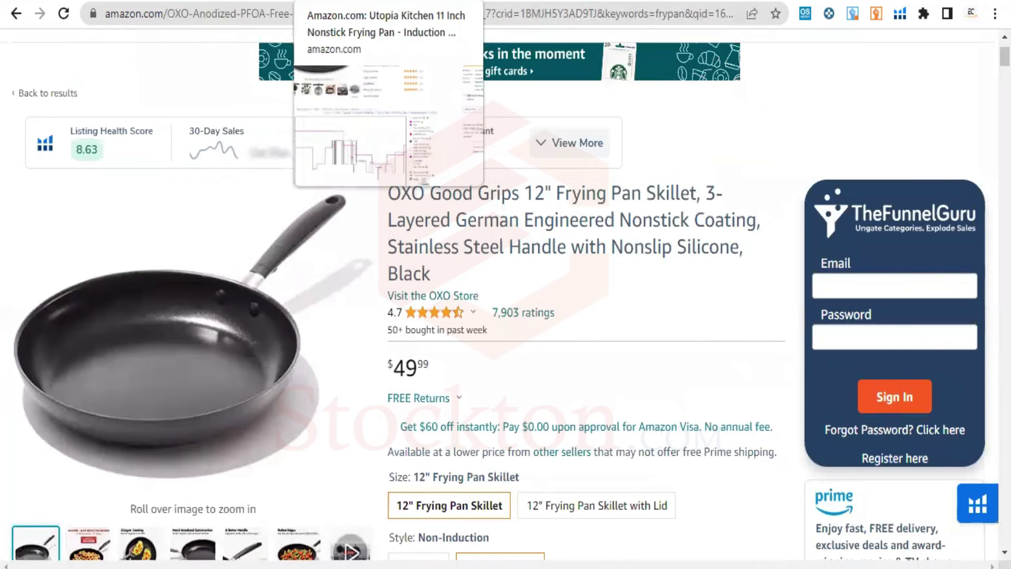
{"action": "left_click", "coordinate": [337, 1]}
{"action": "scroll", "coordinate": [474, 210], "scroll_direction": "up", "scroll_amount": 8}
{"action": "scroll", "coordinate": [481, 222], "scroll_direction": "up", "scroll_amount": 10}
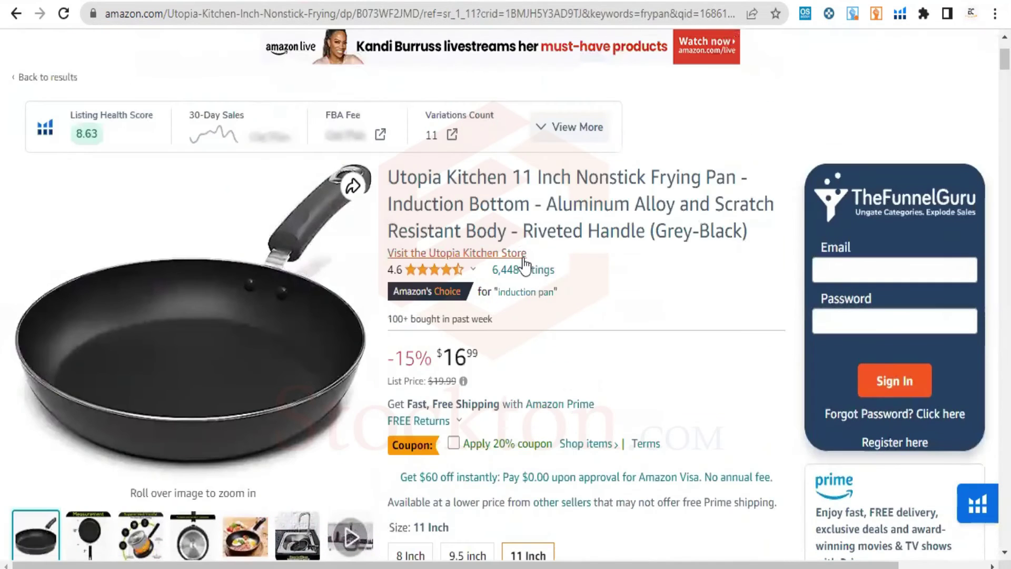
Examine the Utopia Kitchen pan's title, brand store, price, size options, seller details and price history.
{"action": "key", "text": "ctrl+Tab"}
{"action": "scroll", "coordinate": [655, 260], "scroll_direction": "up", "scroll_amount": 2, "text": "ctrl"}
{"action": "scroll", "coordinate": [633, 260], "scroll_direction": "down", "scroll_amount": 2}
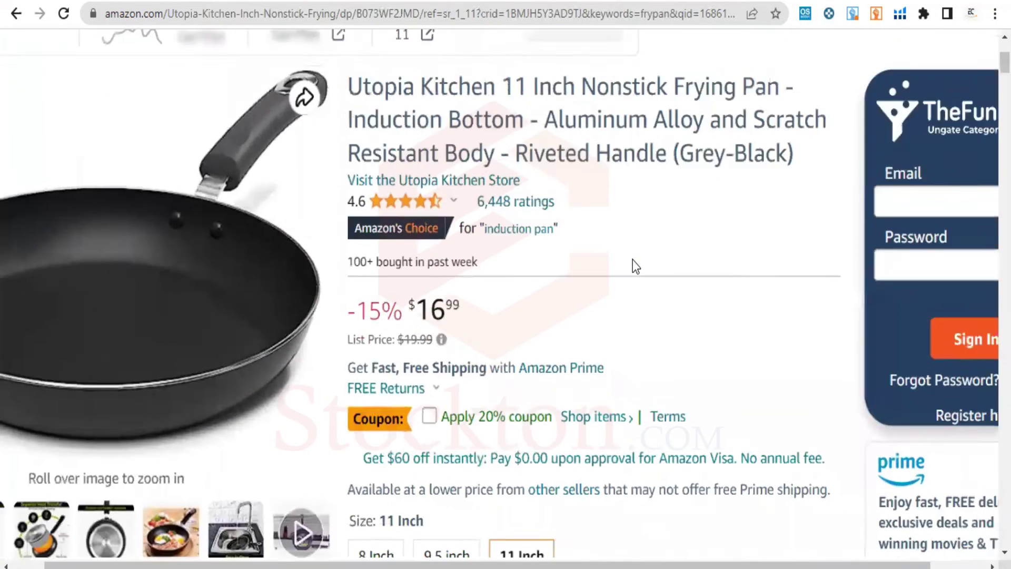
{"action": "scroll", "coordinate": [633, 260], "scroll_direction": "down", "scroll_amount": 1, "text": "ctrl"}
{"action": "scroll", "coordinate": [639, 274], "scroll_direction": "down", "scroll_amount": 6}
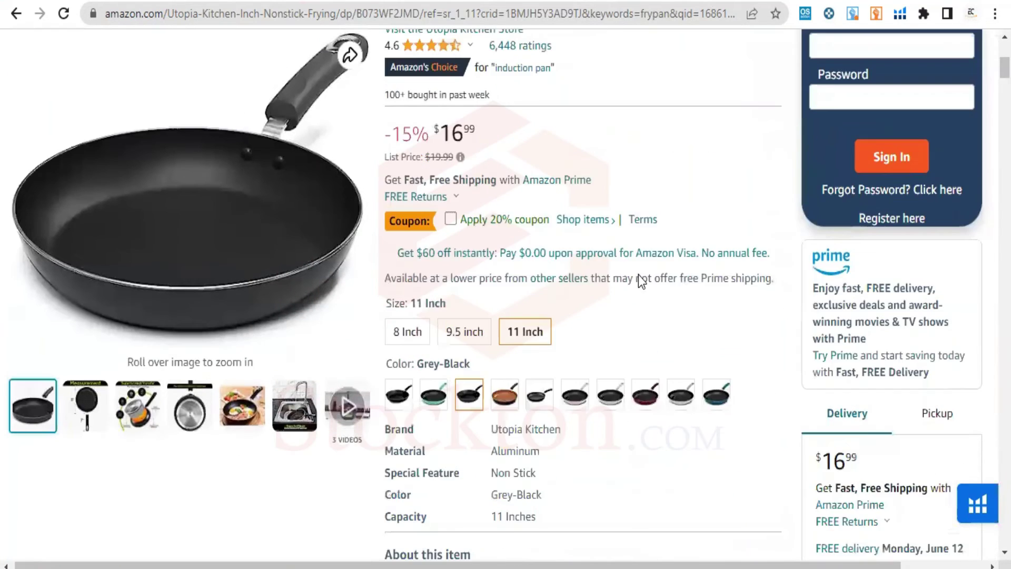
{"action": "scroll", "coordinate": [638, 274], "scroll_direction": "up", "scroll_amount": 3}
{"action": "scroll", "coordinate": [638, 281], "scroll_direction": "up", "scroll_amount": 2}
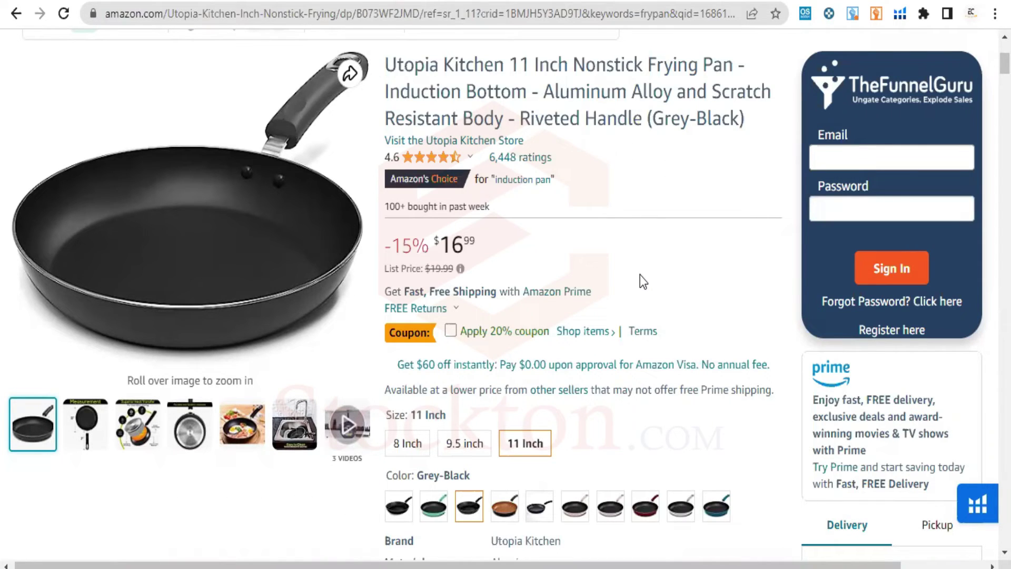
{"action": "scroll", "coordinate": [593, 197], "scroll_direction": "down", "scroll_amount": 5}
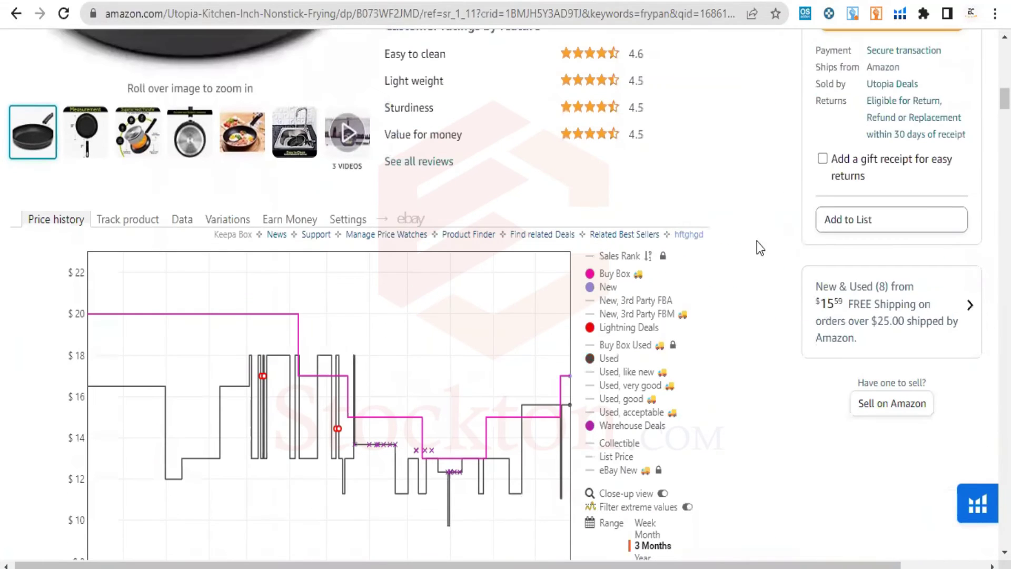
Open the Utopia Kitchen pan's offer list, expand the main offer's details, and highlight its seller and shipper.
{"action": "left_click", "coordinate": [832, 286]}
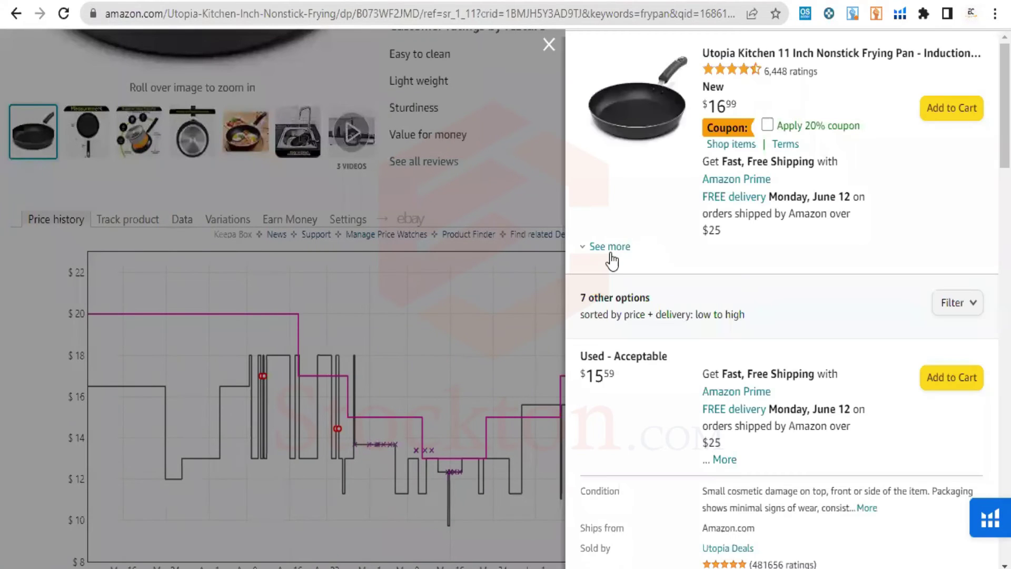
{"action": "left_click", "coordinate": [608, 252]}
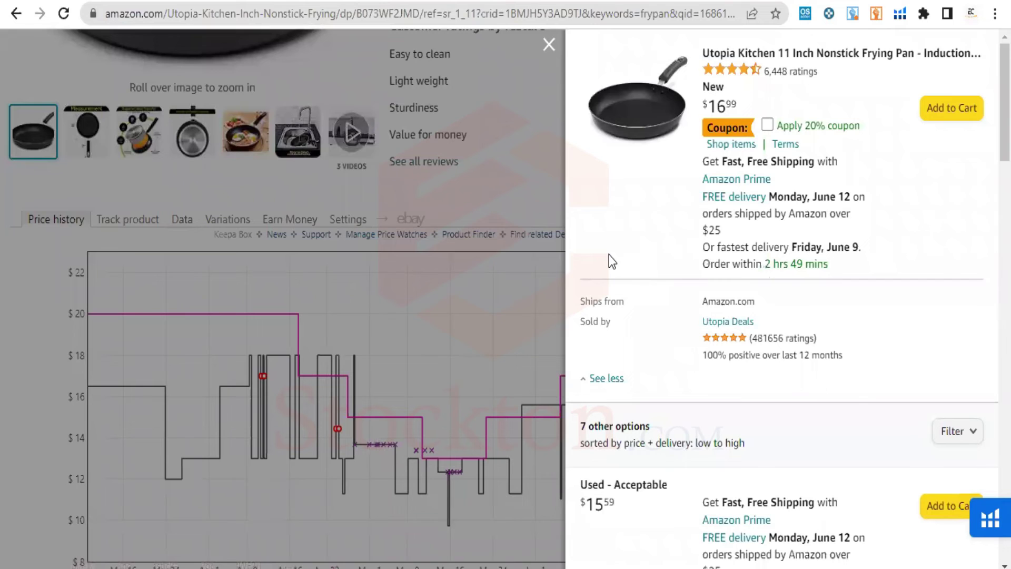
{"action": "left_click_drag", "start_coordinate": [628, 320], "coordinate": [580, 322]}
{"action": "left_click_drag", "start_coordinate": [693, 337], "coordinate": [758, 321]}
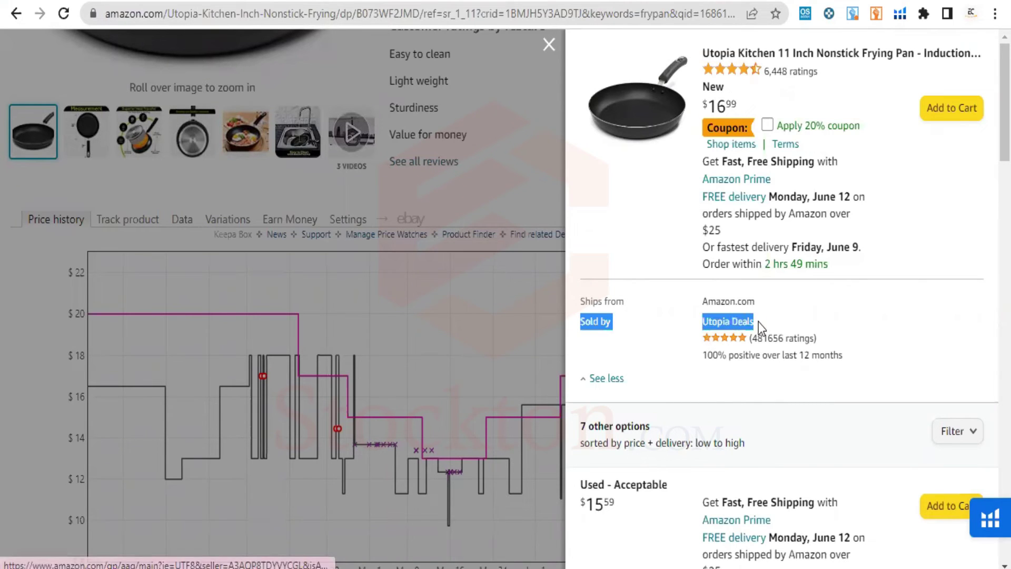
{"action": "left_click_drag", "start_coordinate": [585, 301], "coordinate": [750, 304]}
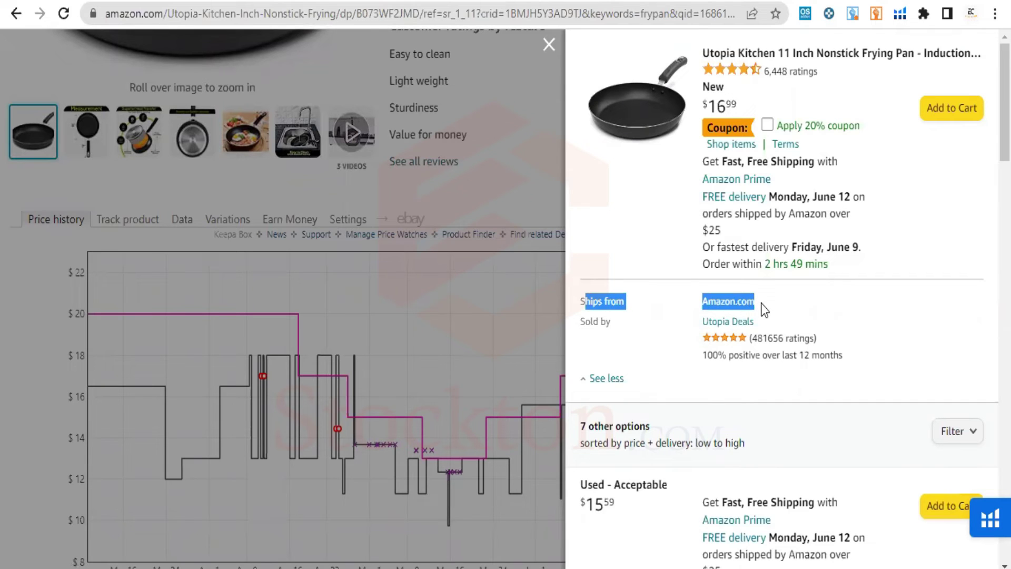
{"action": "left_click", "coordinate": [593, 328]}
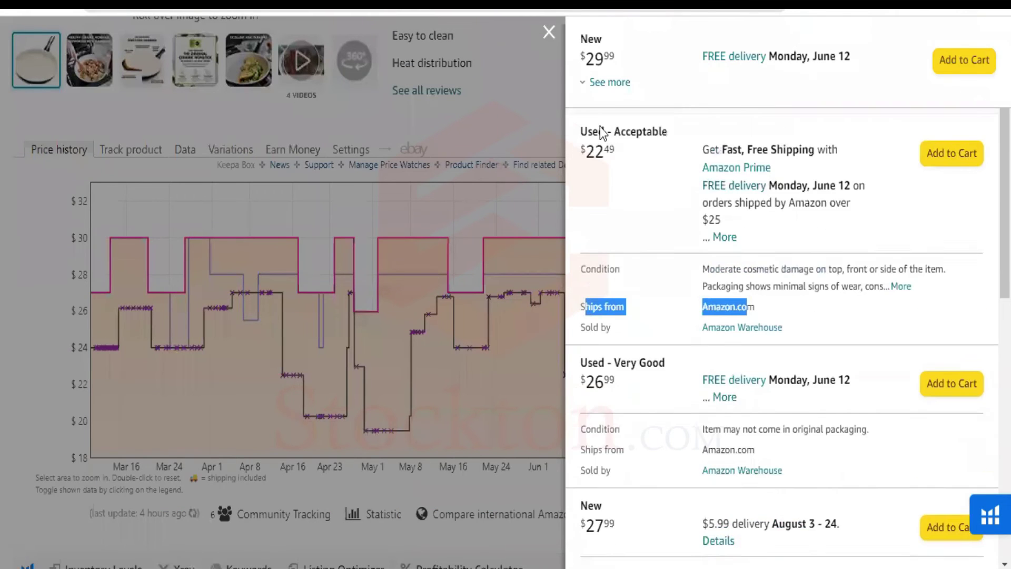
Expand the details of the main new offer in the GreenPan offer list to examine its shipper and seller.
{"action": "scroll", "coordinate": [601, 128], "scroll_direction": "up", "scroll_amount": 3}
{"action": "left_click", "coordinate": [608, 155]}
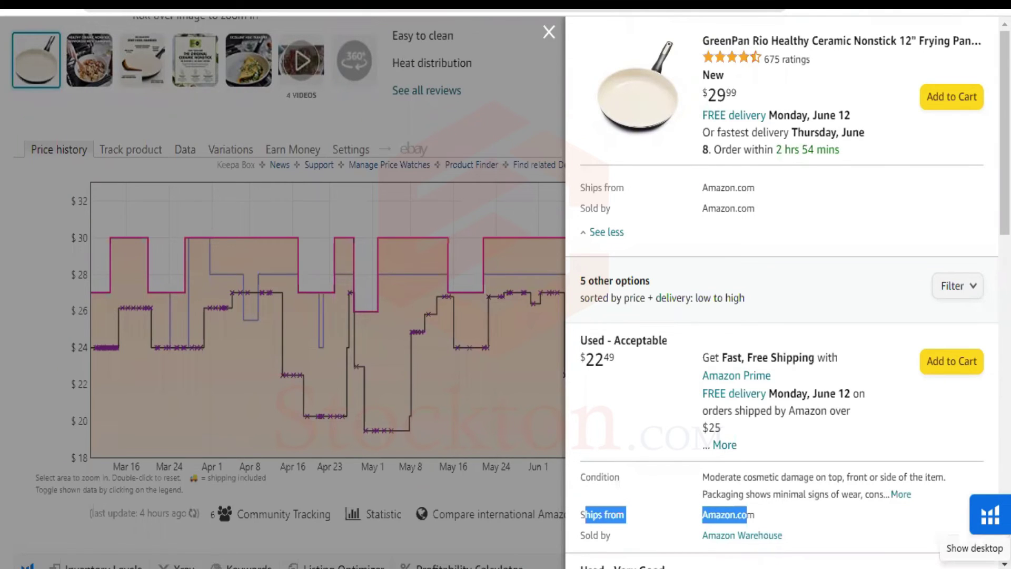
{"action": "left_click", "coordinate": [967, 516]}
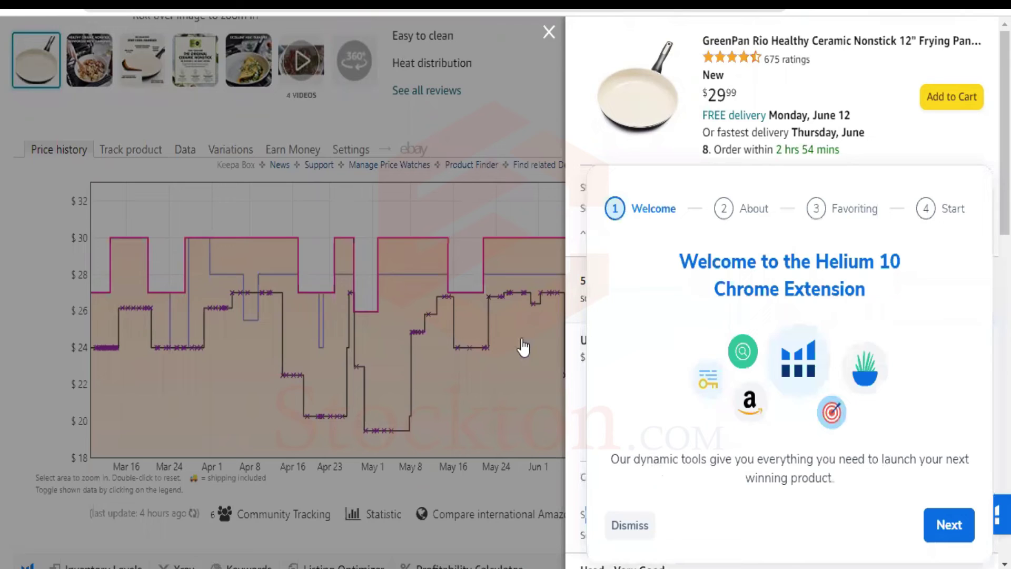
{"action": "left_click", "coordinate": [557, 123]}
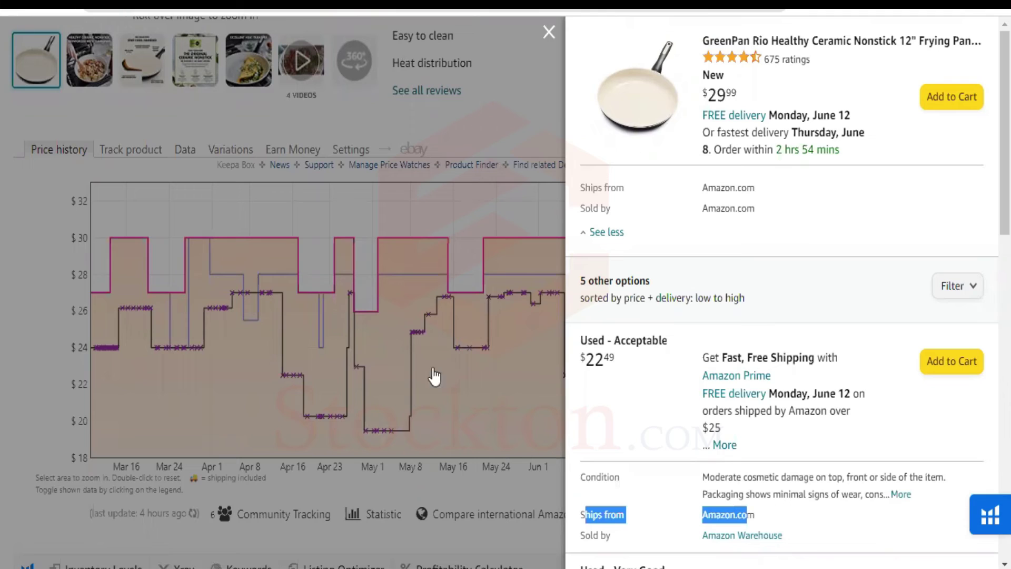
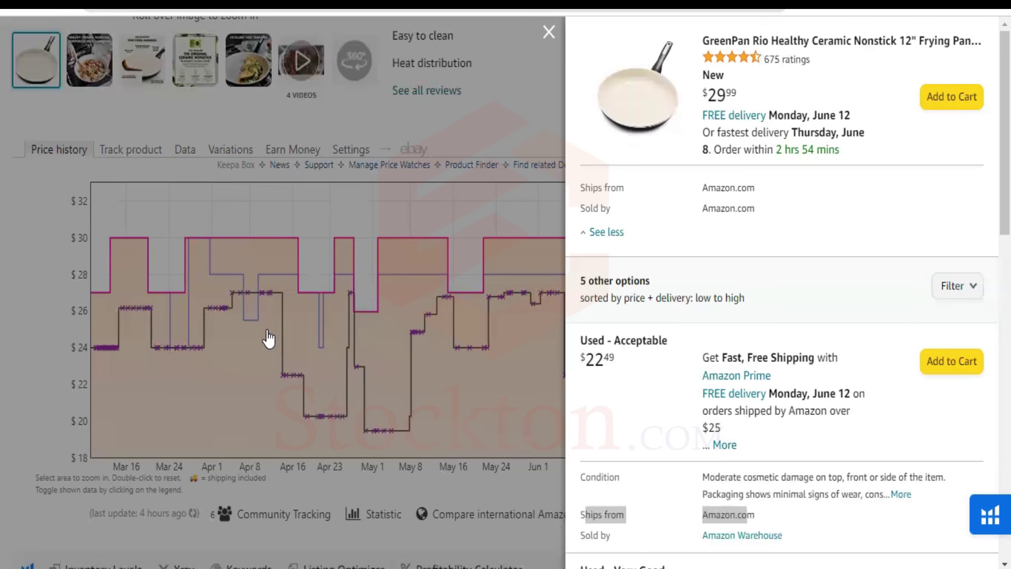
Close the GreenPan and Chef Craft offer lists and examine the GreenPan listing's buying options and price history.
{"action": "left_click", "coordinate": [548, 33]}
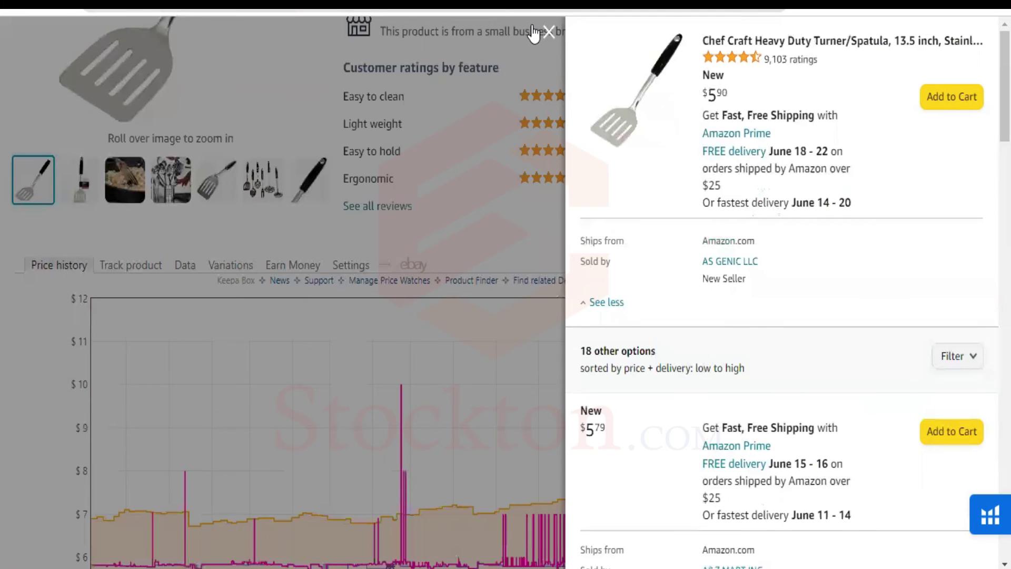
{"action": "left_click", "coordinate": [547, 32]}
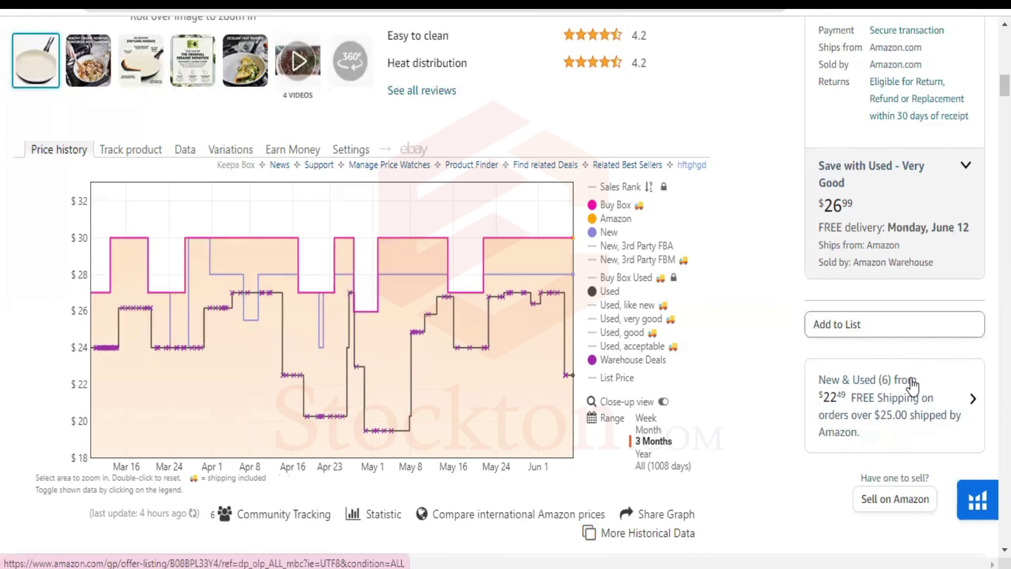
{"action": "scroll", "coordinate": [869, 416], "scroll_direction": "up", "scroll_amount": 5}
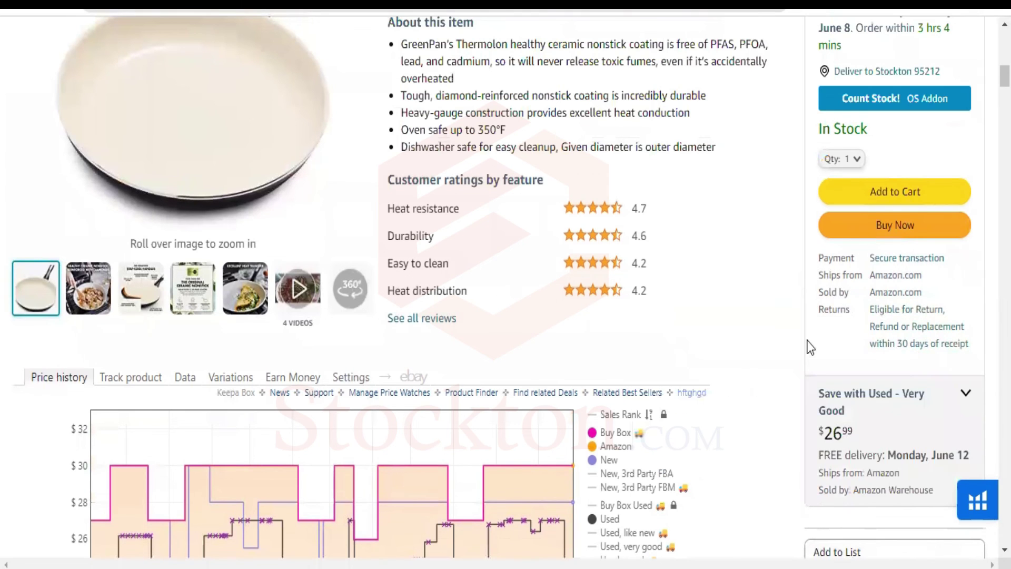
{"action": "scroll", "coordinate": [811, 348], "scroll_direction": "down", "scroll_amount": 6}
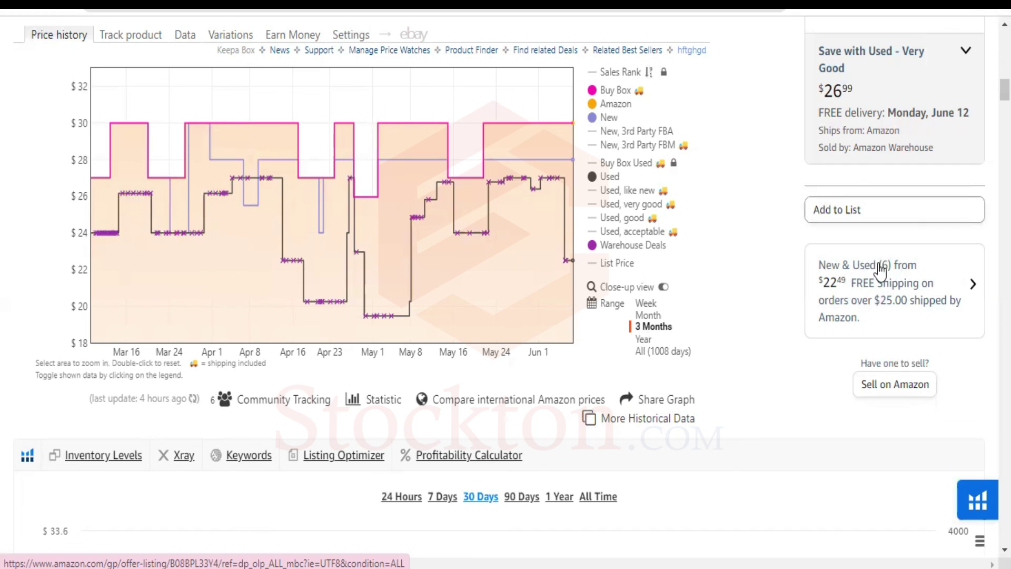
Reopen the GreenPan offer list, expand the main offer's details, and highlight the Used - Acceptable condition.
{"action": "left_click", "coordinate": [861, 283]}
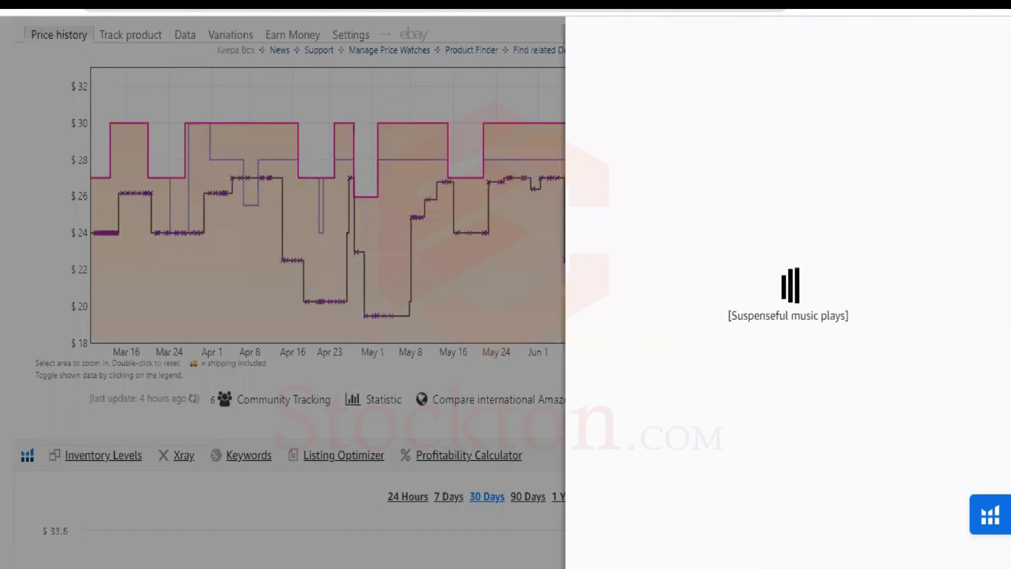
{"action": "left_click", "coordinate": [611, 156]}
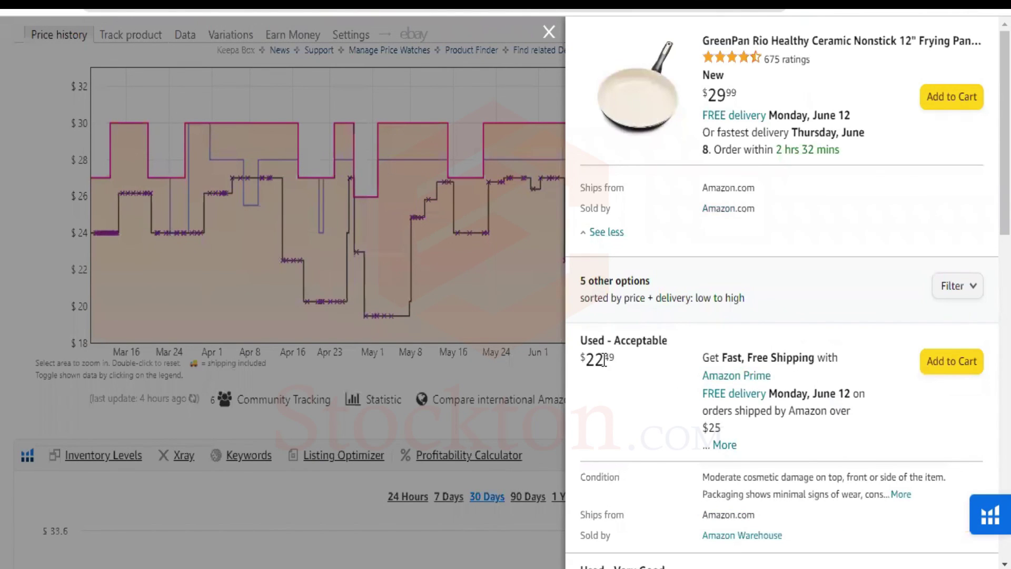
{"action": "left_click_drag", "start_coordinate": [578, 341], "coordinate": [668, 344]}
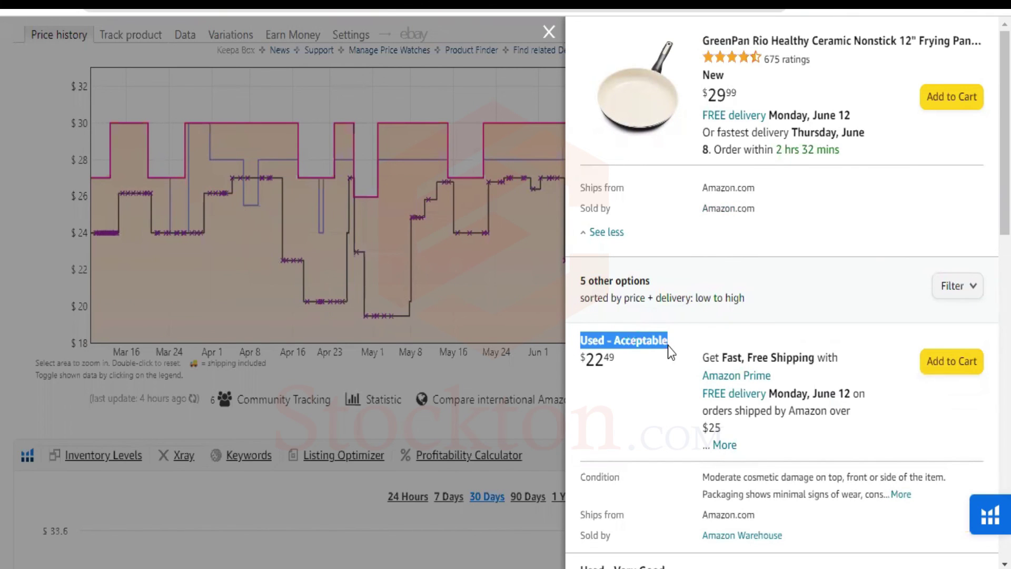
Look through the other GreenPan offers, highlighting the New condition labels and comparing who ships and sells each offer.
{"action": "scroll", "coordinate": [668, 346], "scroll_direction": "down", "scroll_amount": 5}
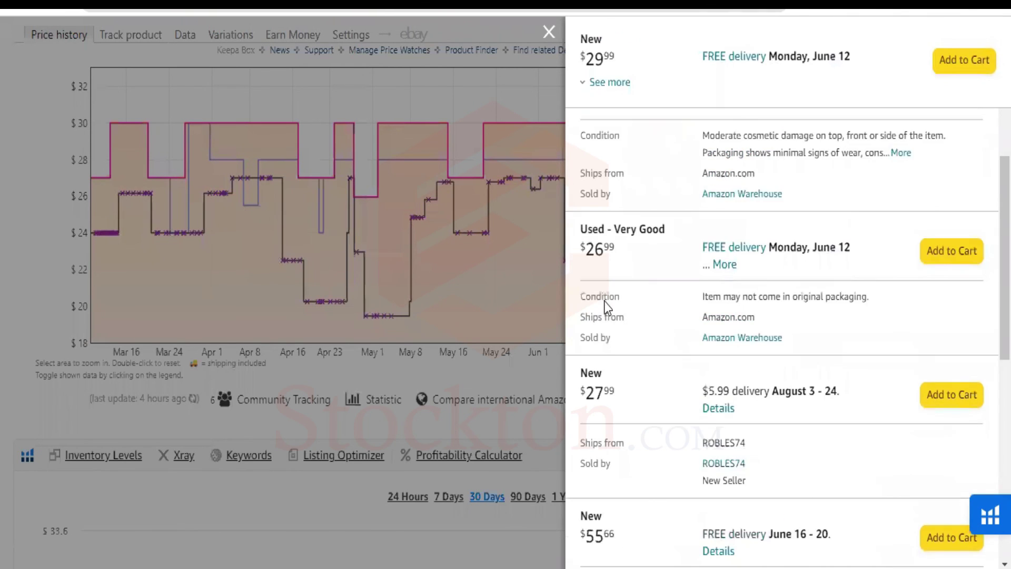
{"action": "scroll", "coordinate": [605, 301], "scroll_direction": "down", "scroll_amount": 2}
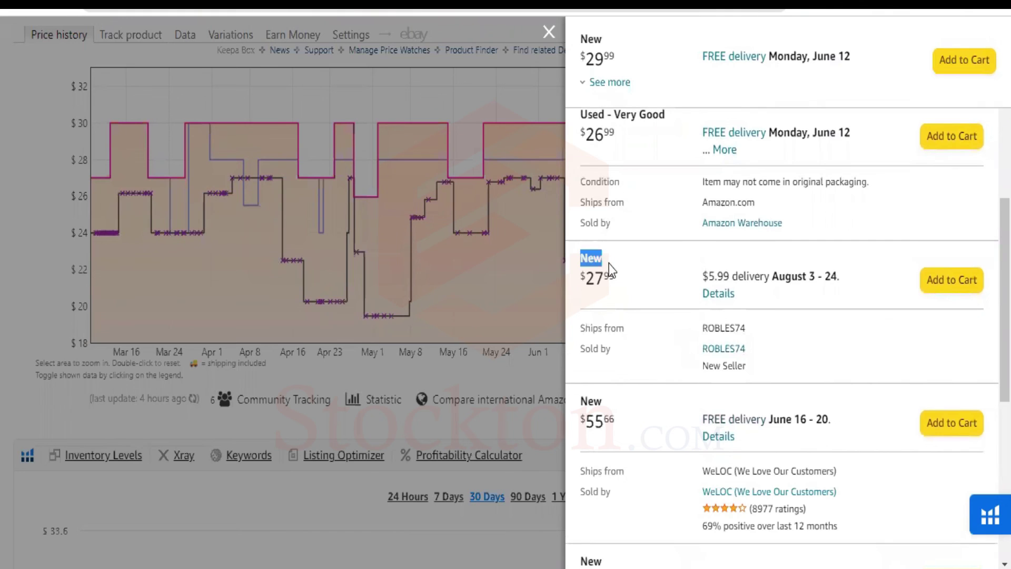
{"action": "scroll", "coordinate": [646, 280], "scroll_direction": "down", "scroll_amount": 2}
{"action": "double_click", "coordinate": [580, 288]}
{"action": "scroll", "coordinate": [620, 298], "scroll_direction": "down", "scroll_amount": 4}
{"action": "double_click", "coordinate": [602, 220]}
{"action": "scroll", "coordinate": [624, 252], "scroll_direction": "up", "scroll_amount": 11}
{"action": "scroll", "coordinate": [623, 259], "scroll_direction": "down", "scroll_amount": 2}
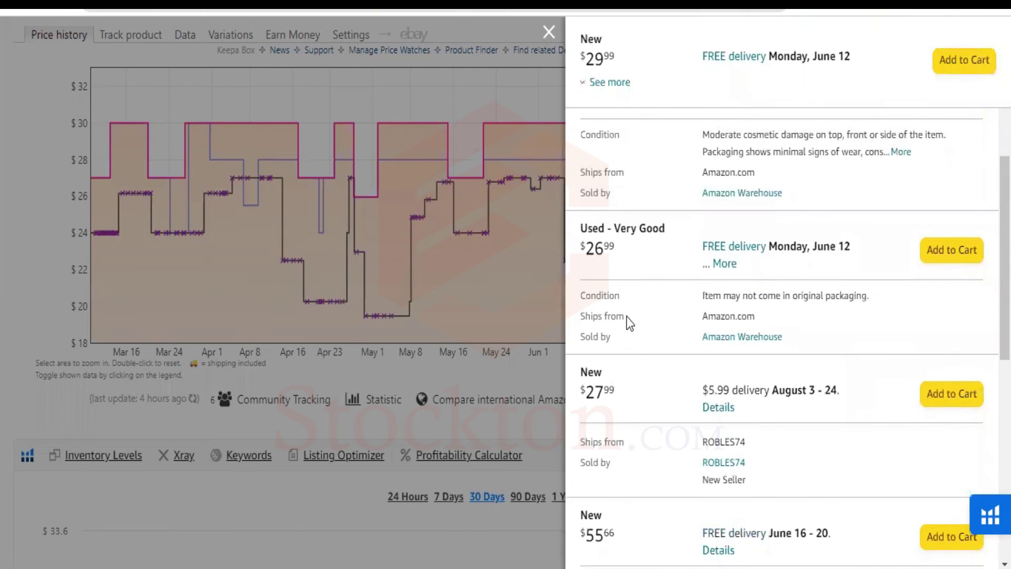
{"action": "scroll", "coordinate": [627, 324], "scroll_direction": "down", "scroll_amount": 2}
{"action": "scroll", "coordinate": [627, 321], "scroll_direction": "down", "scroll_amount": 2}
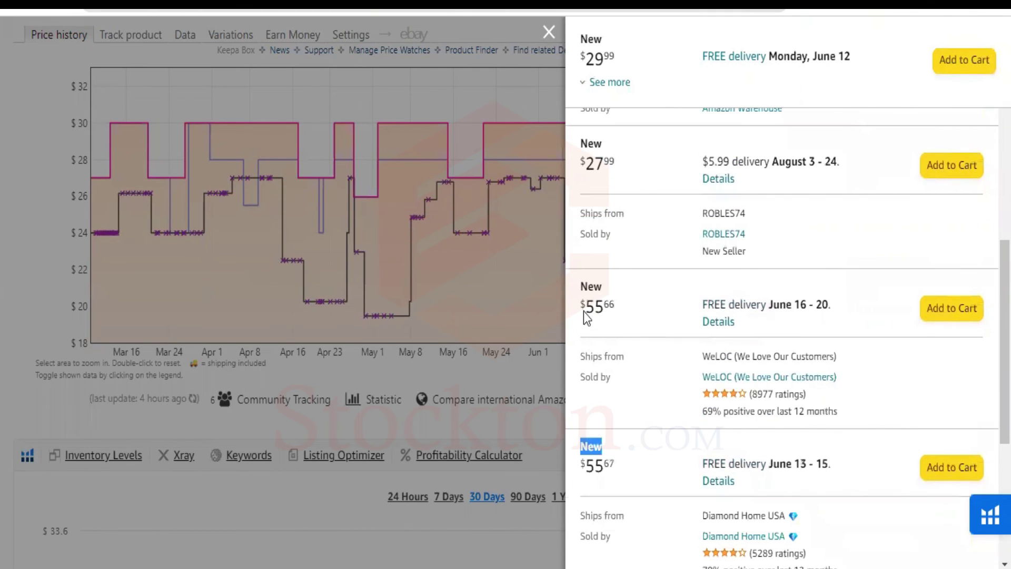
Highlight the price of WeLOC's new GreenPan offer and compare it with the other offers in the list.
{"action": "left_click_drag", "start_coordinate": [584, 311], "coordinate": [616, 314]}
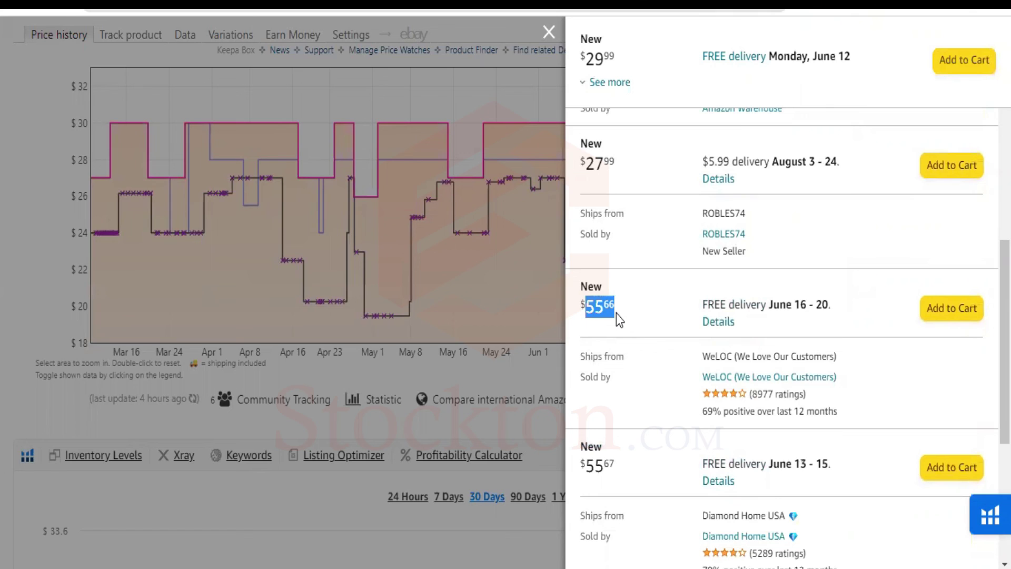
{"action": "left_click", "coordinate": [590, 308]}
{"action": "left_click_drag", "start_coordinate": [591, 308], "coordinate": [617, 312]}
{"action": "scroll", "coordinate": [616, 312], "scroll_direction": "up", "scroll_amount": 5}
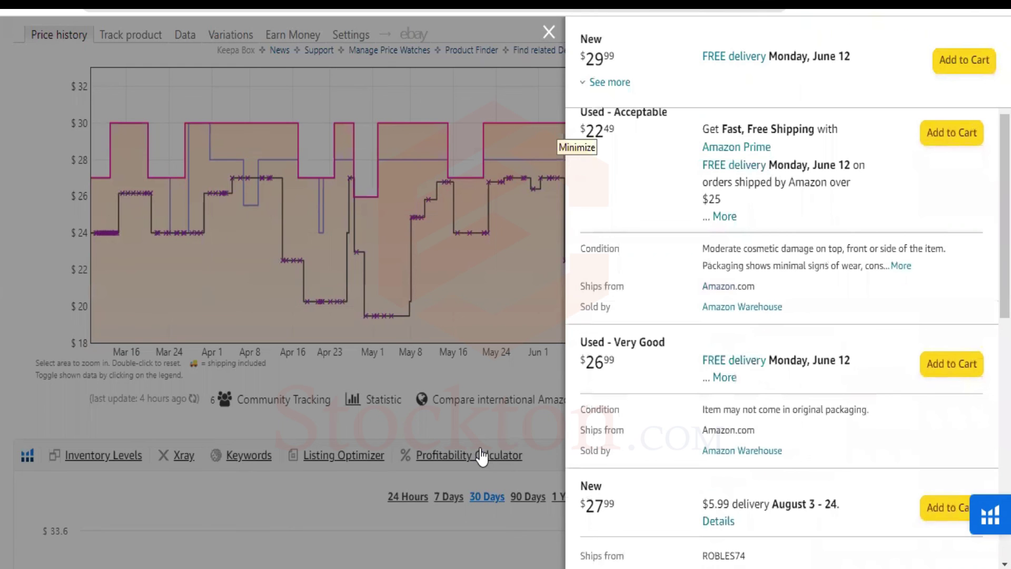
{"action": "scroll", "coordinate": [617, 384], "scroll_direction": "down", "scroll_amount": 5}
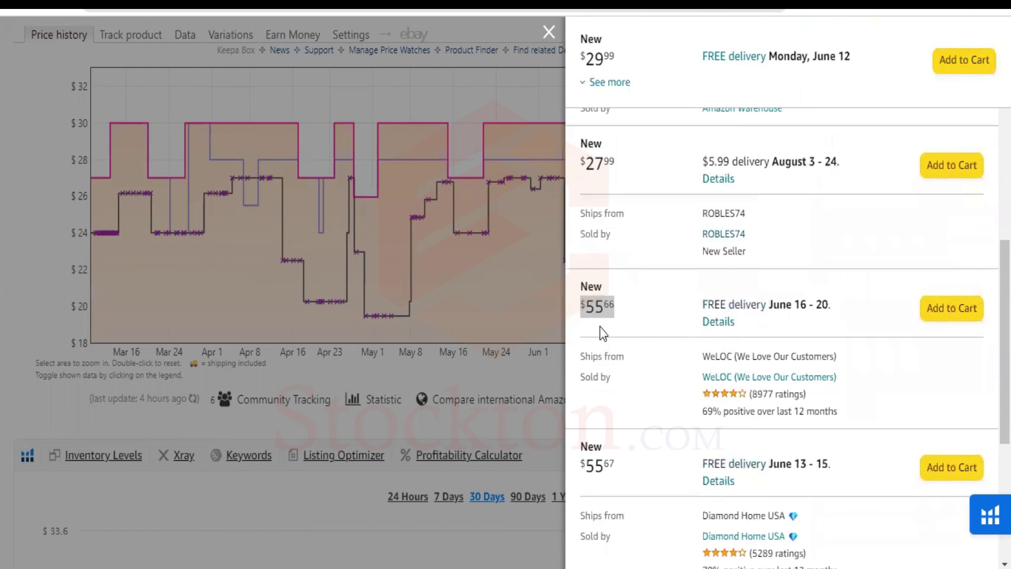
{"action": "left_click", "coordinate": [597, 306]}
{"action": "left_click_drag", "start_coordinate": [574, 303], "coordinate": [602, 310]}
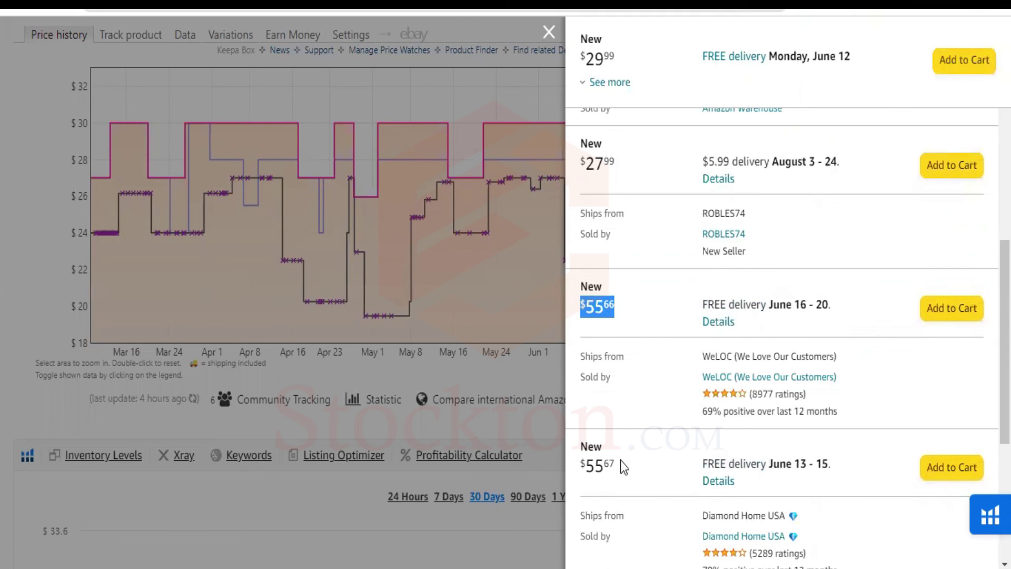
Highlight the price of the $27.99 new GreenPan offer and compare it with the surrounding used and new offers.
{"action": "scroll", "coordinate": [622, 453], "scroll_direction": "up", "scroll_amount": 6}
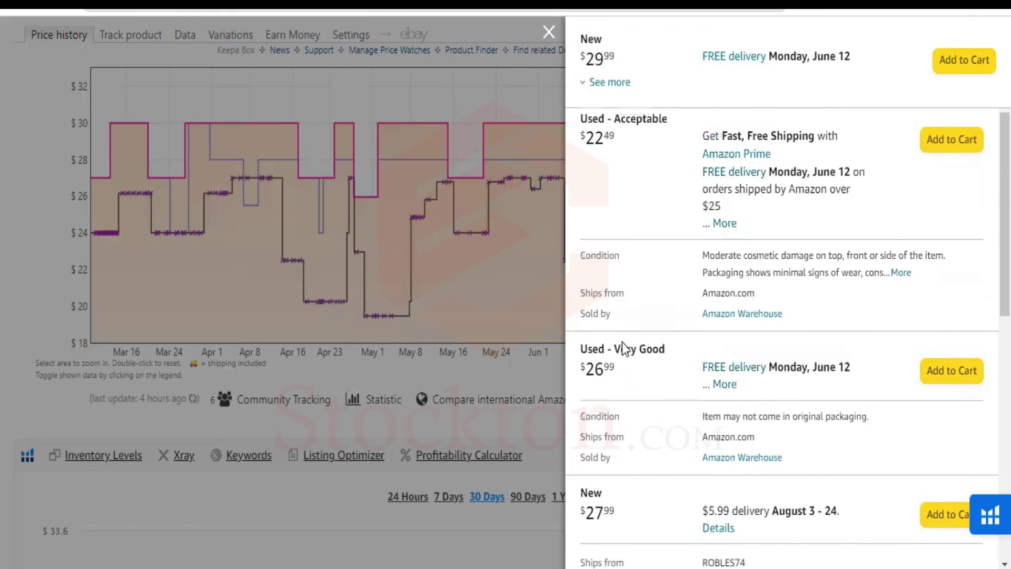
{"action": "scroll", "coordinate": [622, 343], "scroll_direction": "up", "scroll_amount": 3}
{"action": "scroll", "coordinate": [621, 310], "scroll_direction": "down", "scroll_amount": 4}
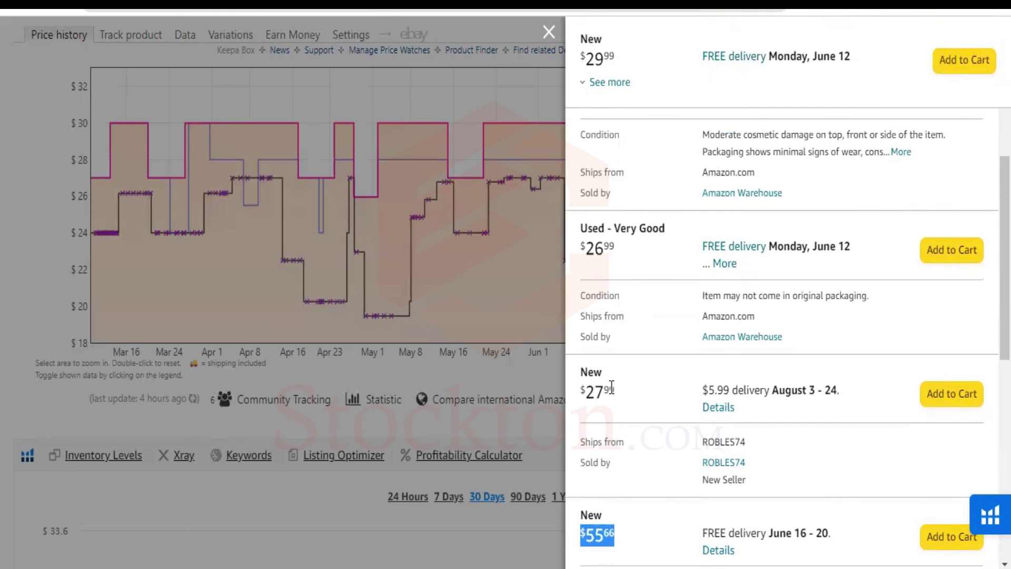
{"action": "left_click_drag", "start_coordinate": [616, 386], "coordinate": [595, 389]}
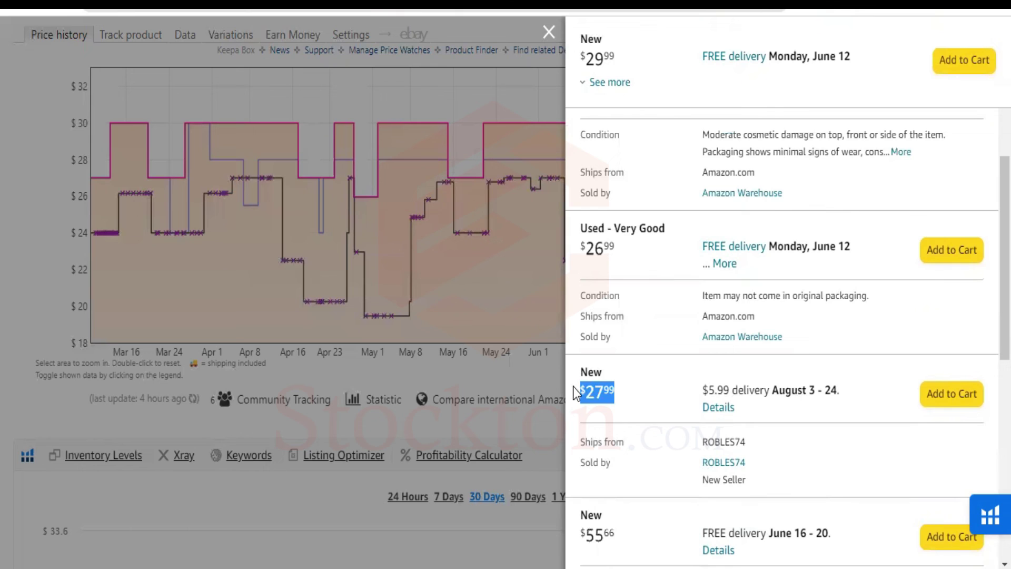
{"action": "scroll", "coordinate": [580, 387], "scroll_direction": "down", "scroll_amount": 4}
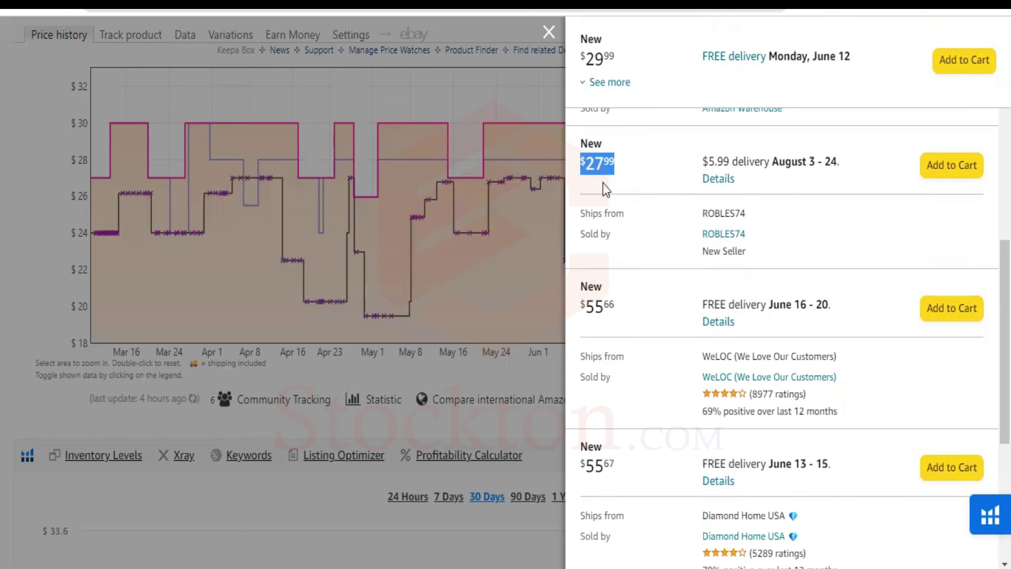
{"action": "scroll", "coordinate": [608, 267], "scroll_direction": "up", "scroll_amount": 1}
{"action": "scroll", "coordinate": [609, 267], "scroll_direction": "up", "scroll_amount": 4}
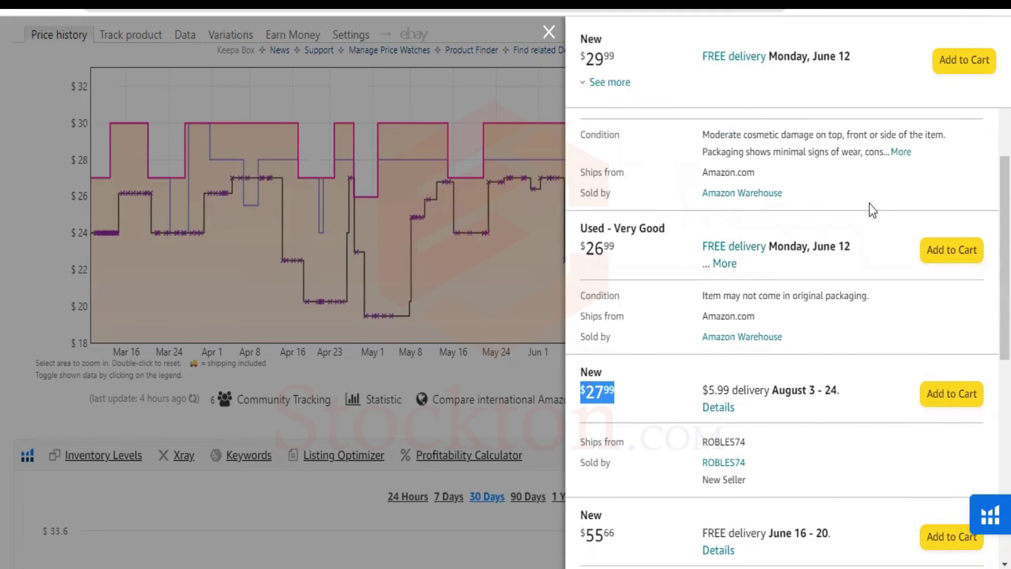
Add the $27.99 new GreenPan offer to the cart and highlight the price of WeLOC's $55.66 offer for comparison.
{"action": "left_click", "coordinate": [977, 392]}
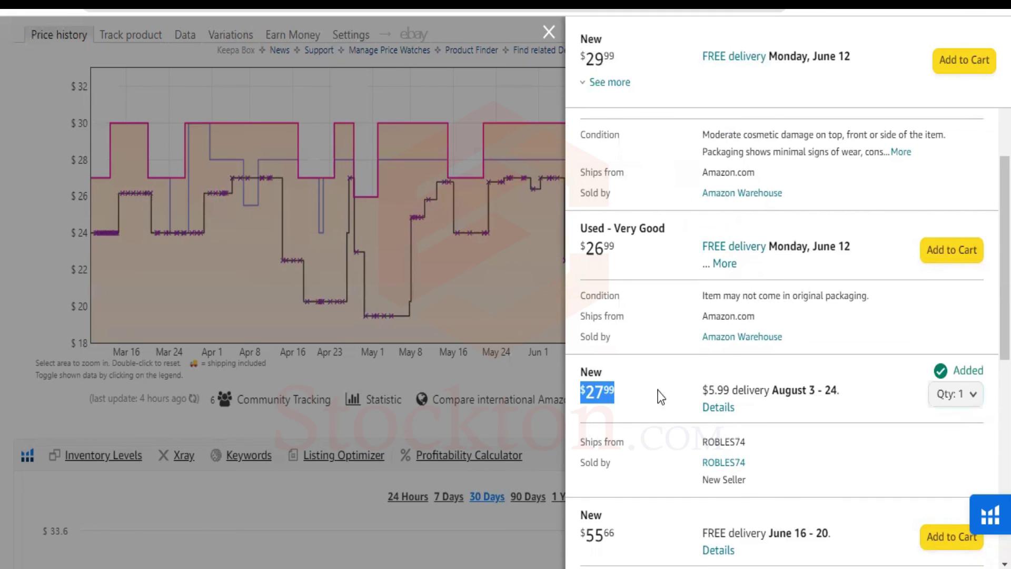
{"action": "scroll", "coordinate": [719, 334], "scroll_direction": "down", "scroll_amount": 2}
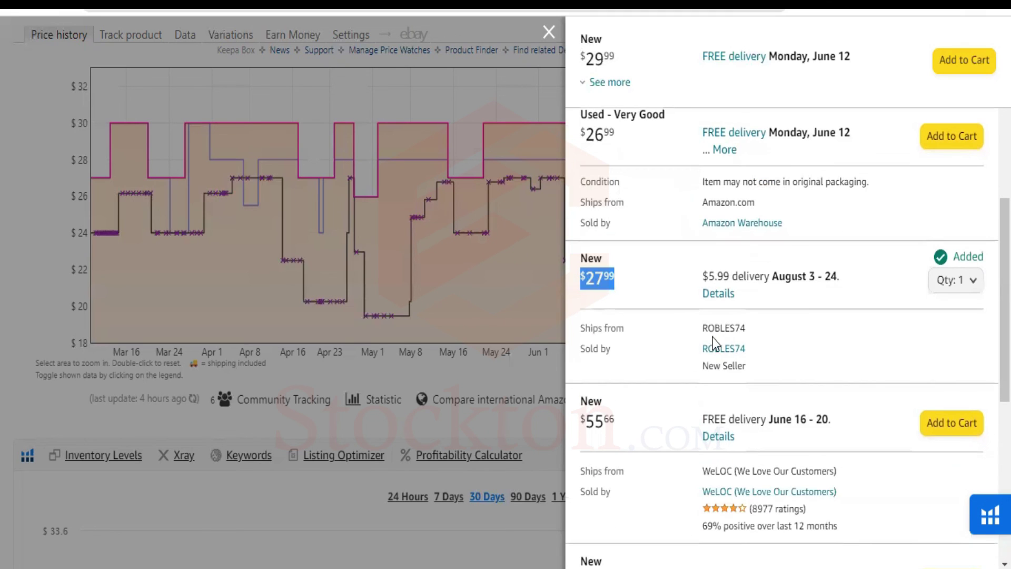
{"action": "double_click", "coordinate": [613, 423]}
Highlight the $27.99 offer's price again, compare it with the neighbouring used and new offers, and clear the highlight.
{"action": "scroll", "coordinate": [593, 242], "scroll_direction": "up", "scroll_amount": 2}
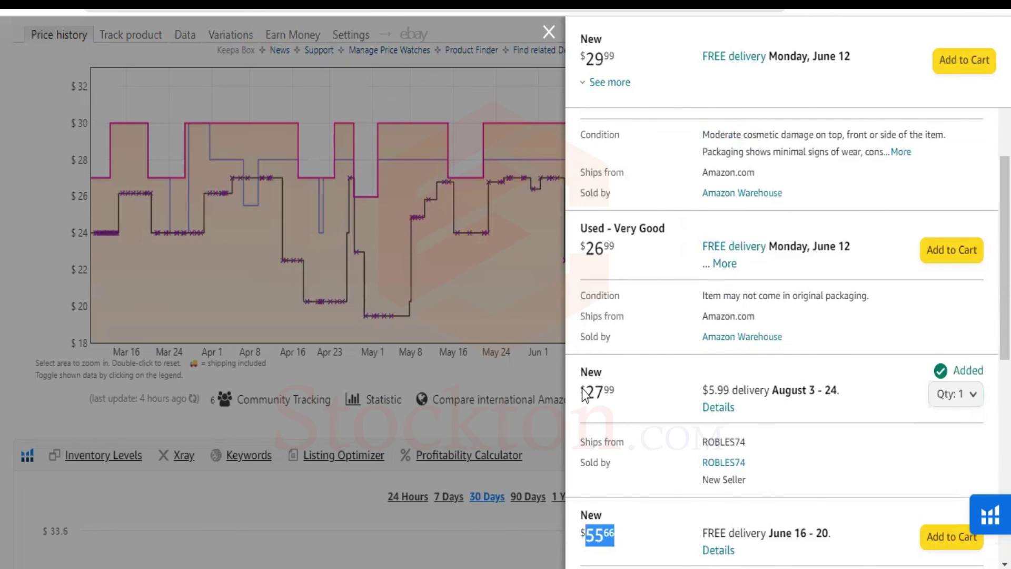
{"action": "left_click_drag", "start_coordinate": [583, 395], "coordinate": [615, 393]}
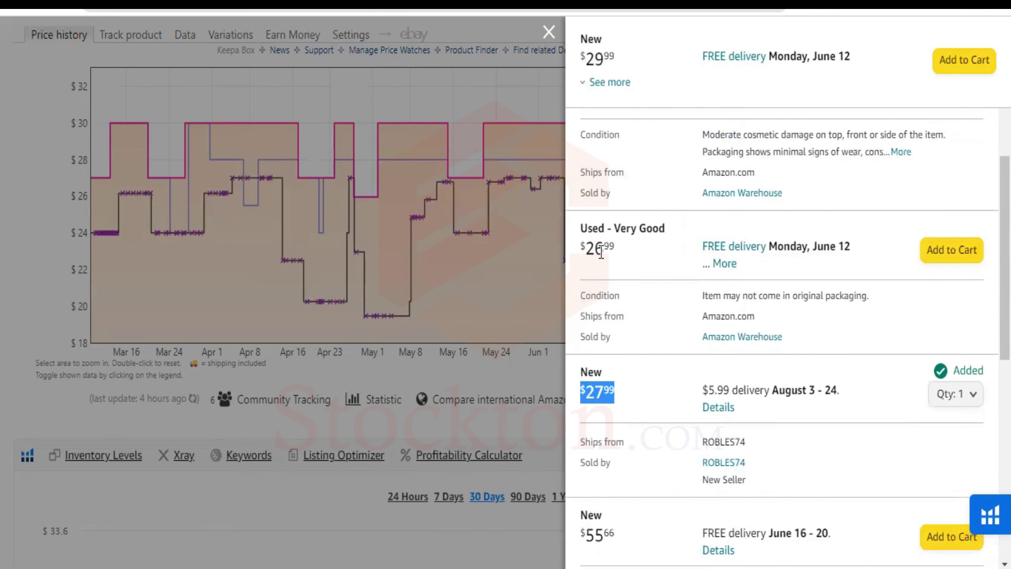
{"action": "scroll", "coordinate": [616, 262], "scroll_direction": "down", "scroll_amount": 4}
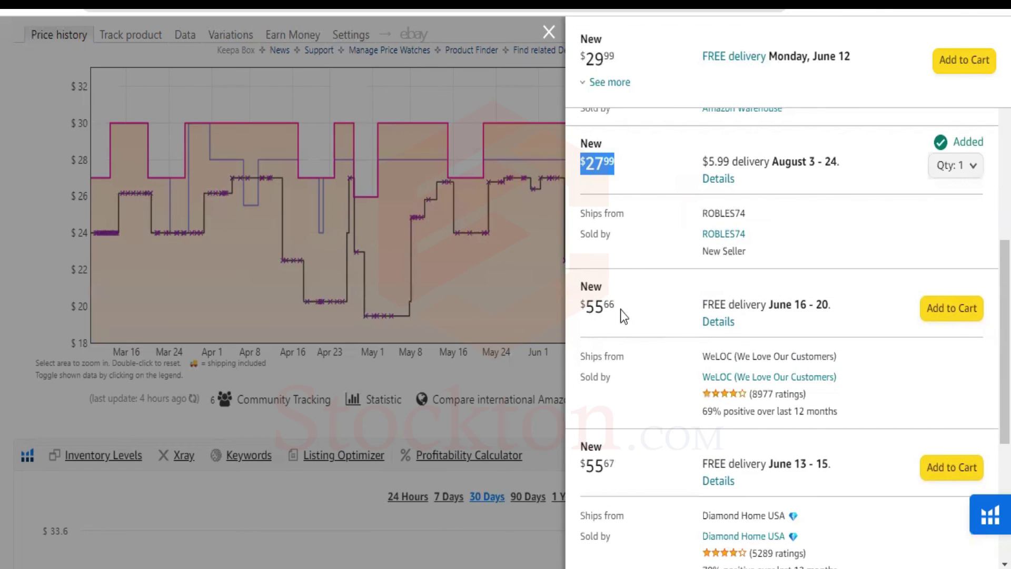
{"action": "scroll", "coordinate": [621, 310], "scroll_direction": "up", "scroll_amount": 4}
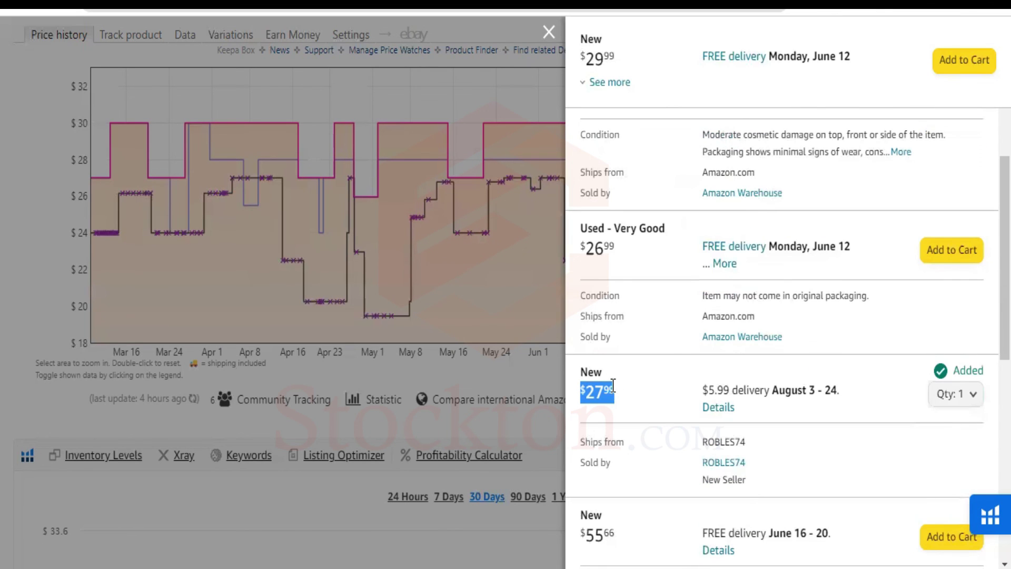
{"action": "scroll", "coordinate": [610, 383], "scroll_direction": "down", "scroll_amount": 4}
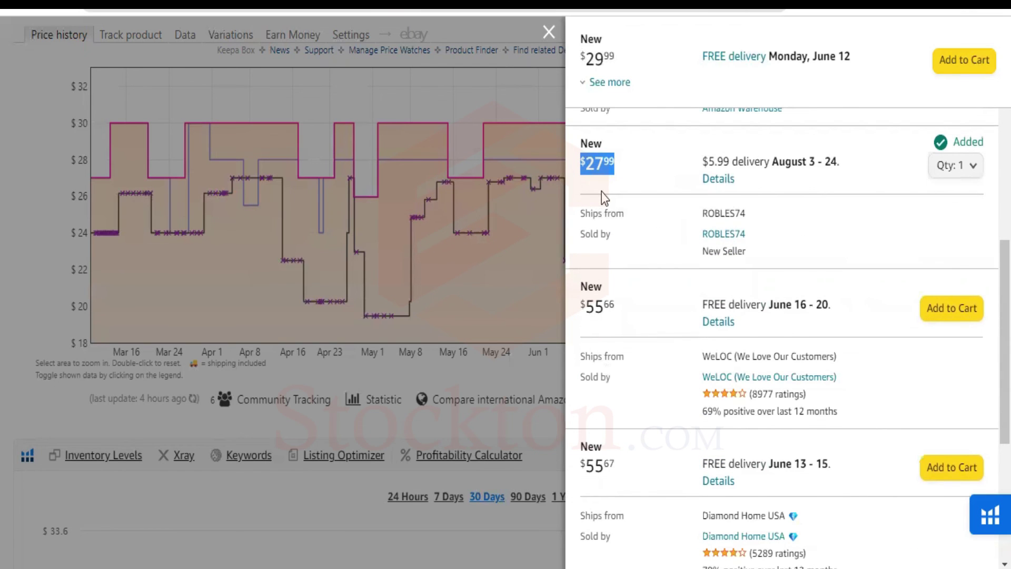
{"action": "scroll", "coordinate": [601, 192], "scroll_direction": "up", "scroll_amount": 2}
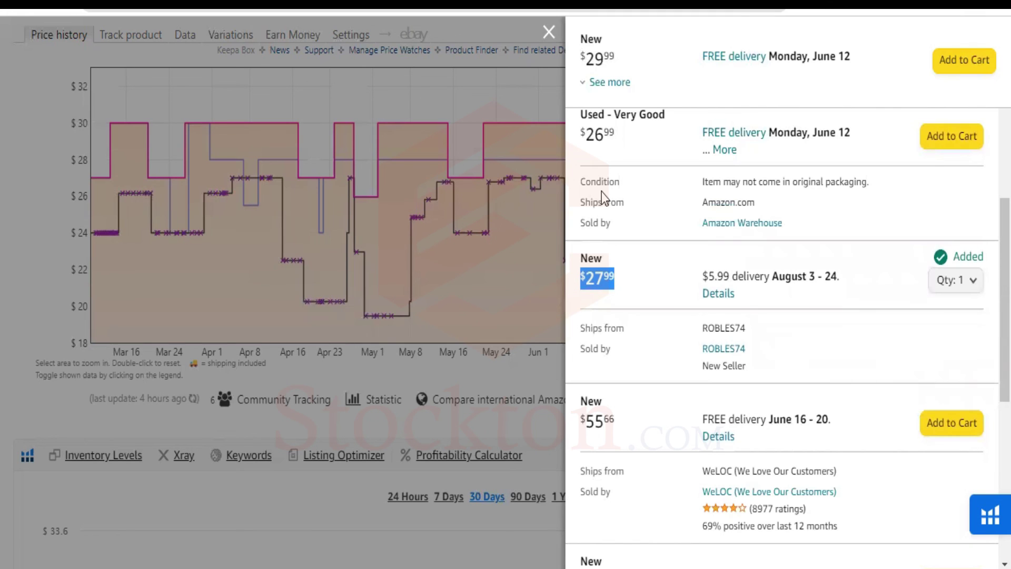
{"action": "left_click", "coordinate": [693, 212]}
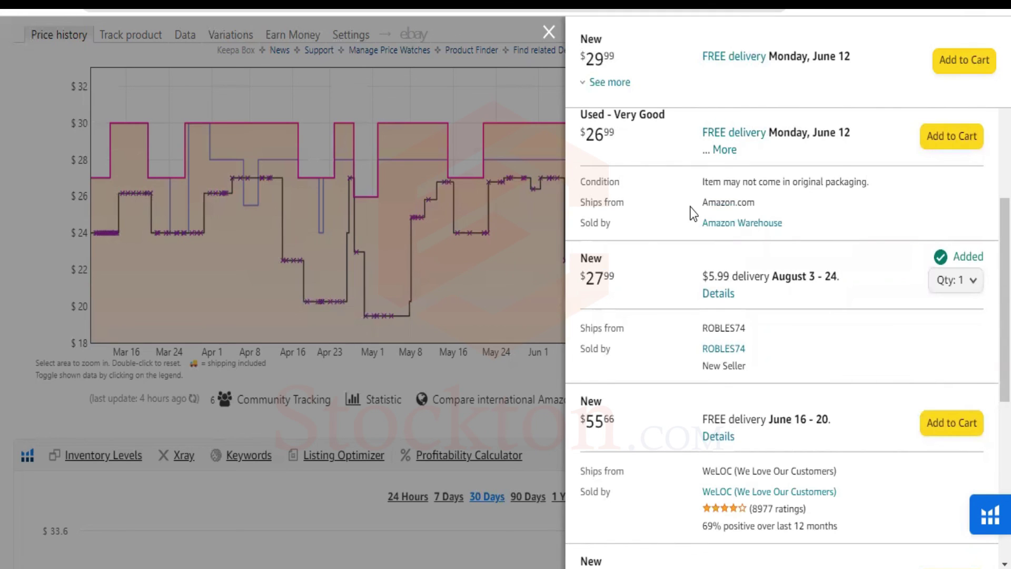